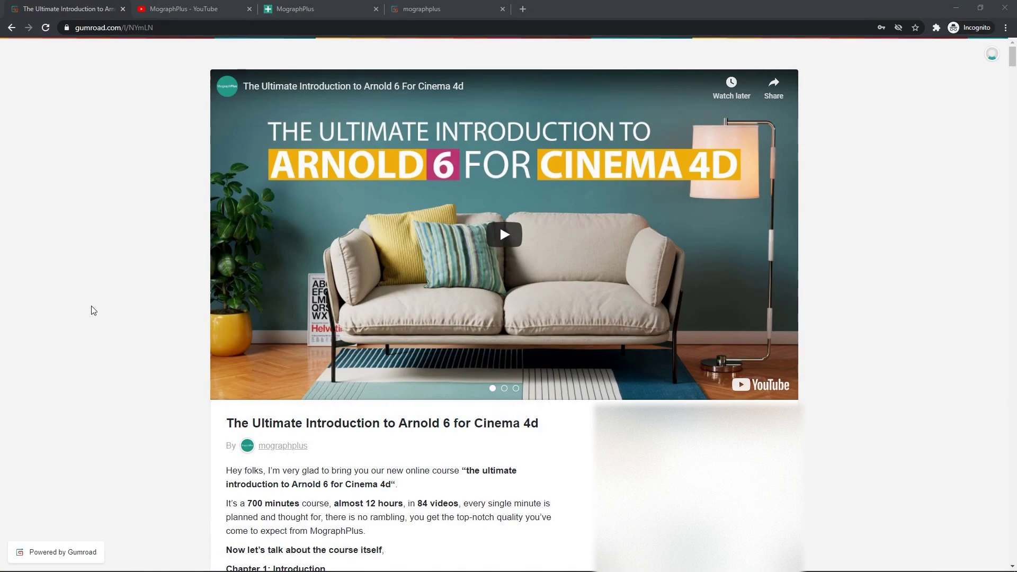
# Scroll down through the Arnold 6 for Cinema 4D course page on Gumroad.
pyautogui.scroll(-10, 93, 310)
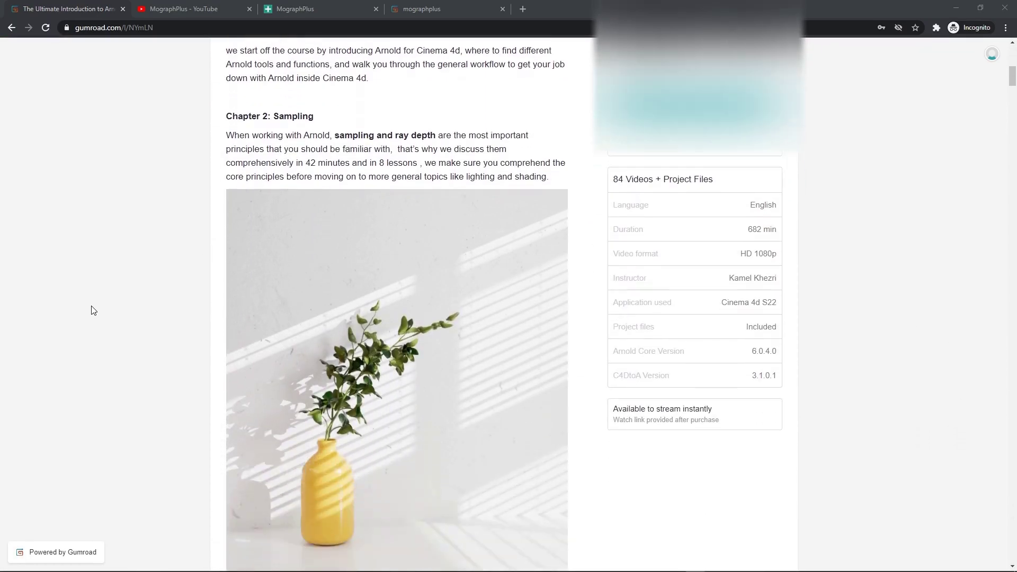
pyautogui.scroll(-20, 93, 310)
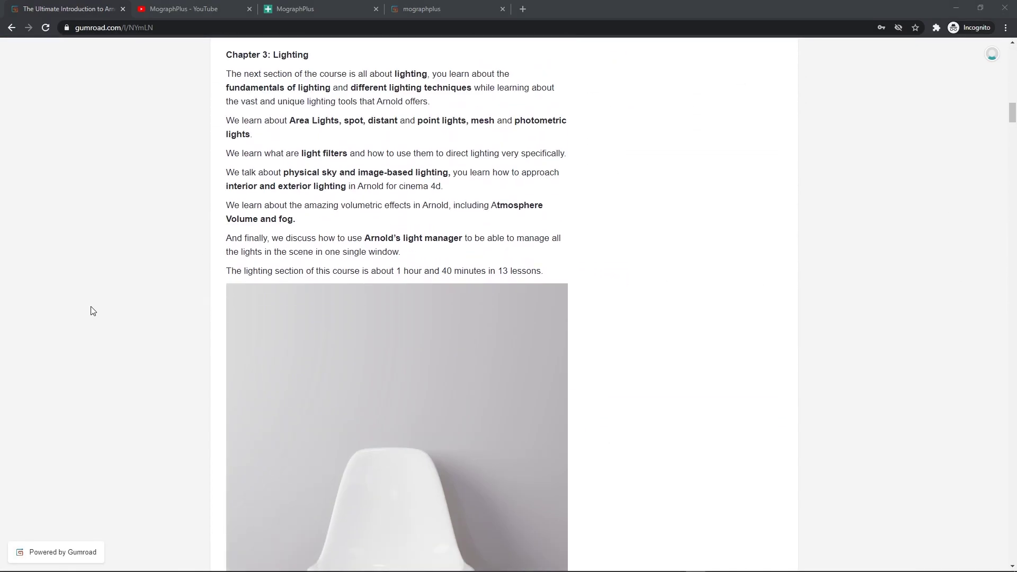
pyautogui.scroll(-20, 93, 311)
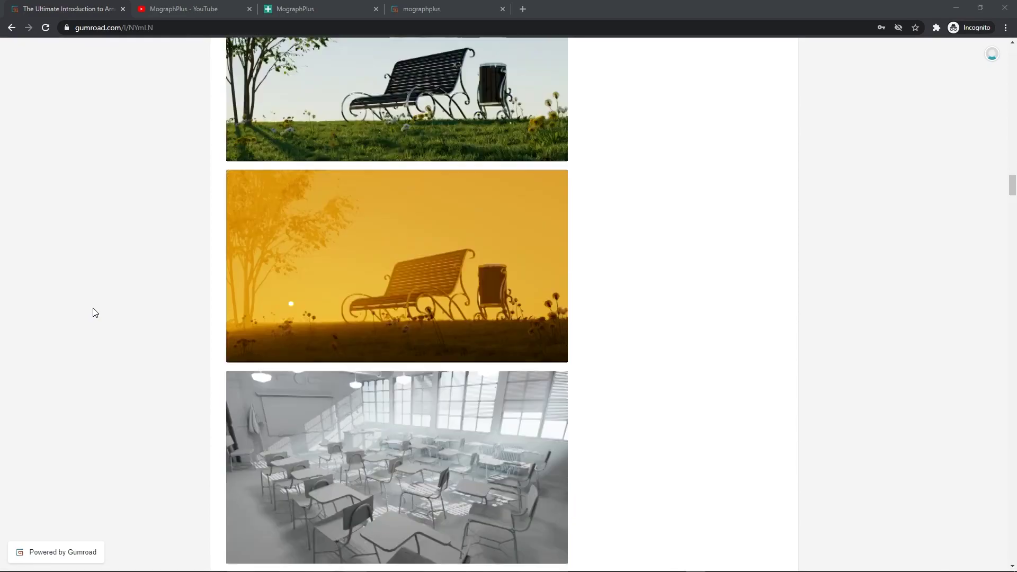
pyautogui.scroll(-20, 93, 313)
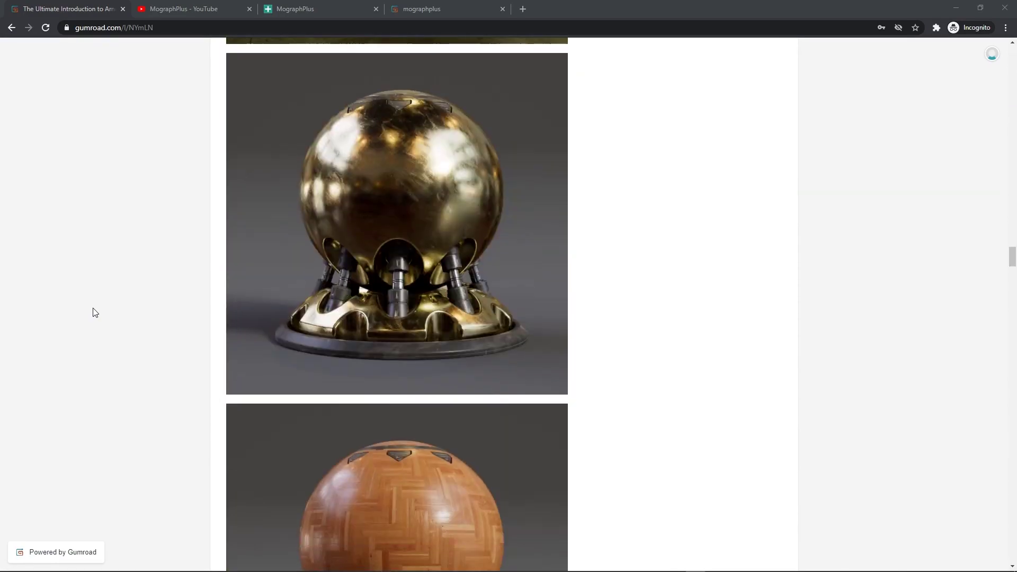
pyautogui.scroll(-20, 93, 312)
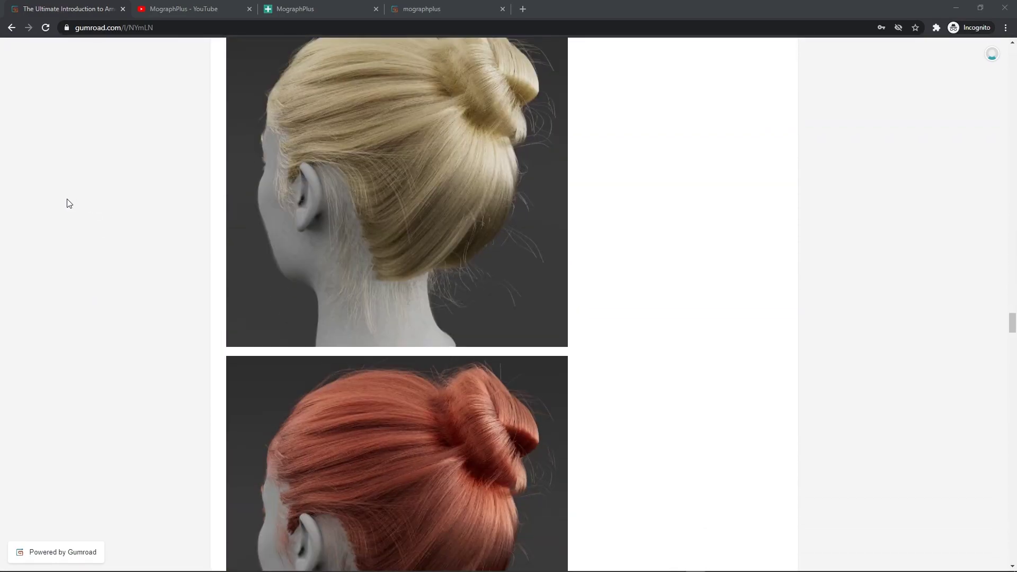
# Switch to the MographPlus YouTube channel tab and glance over the page.
pyautogui.click(164, 7)
pyautogui.scroll(-2, 191, 296)
pyautogui.scroll(2, 191, 296)
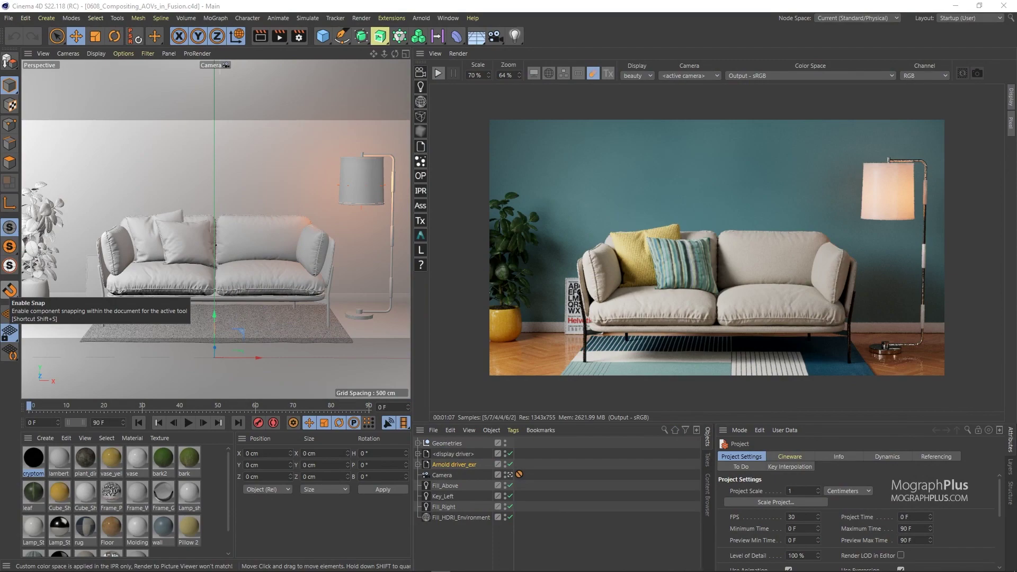
# In Render Settings, show the Arnold Renderer AOVs and select the driver_exr driver.
pyautogui.click(306, 38)
pyautogui.click(366, 102)
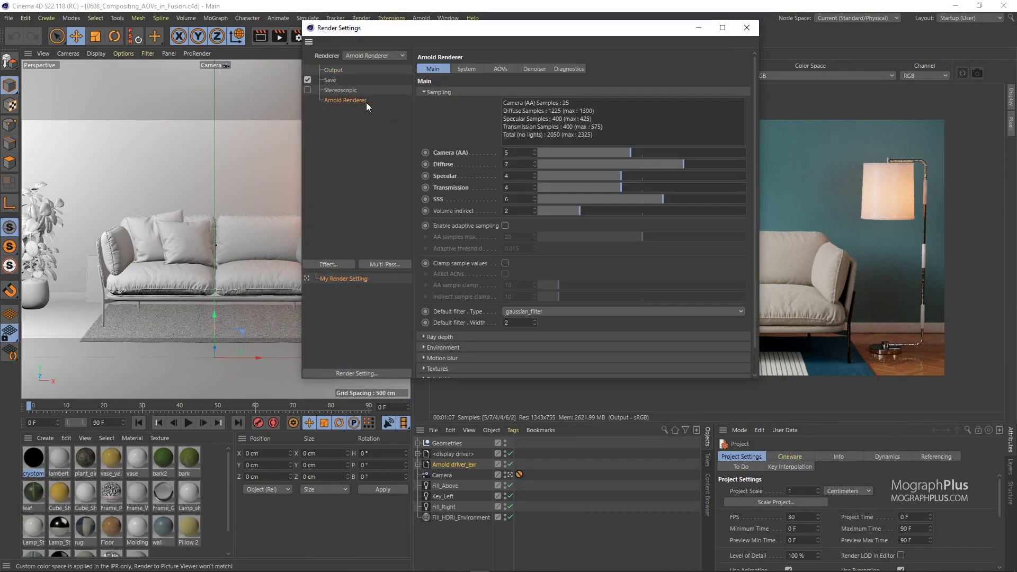
pyautogui.click(500, 70)
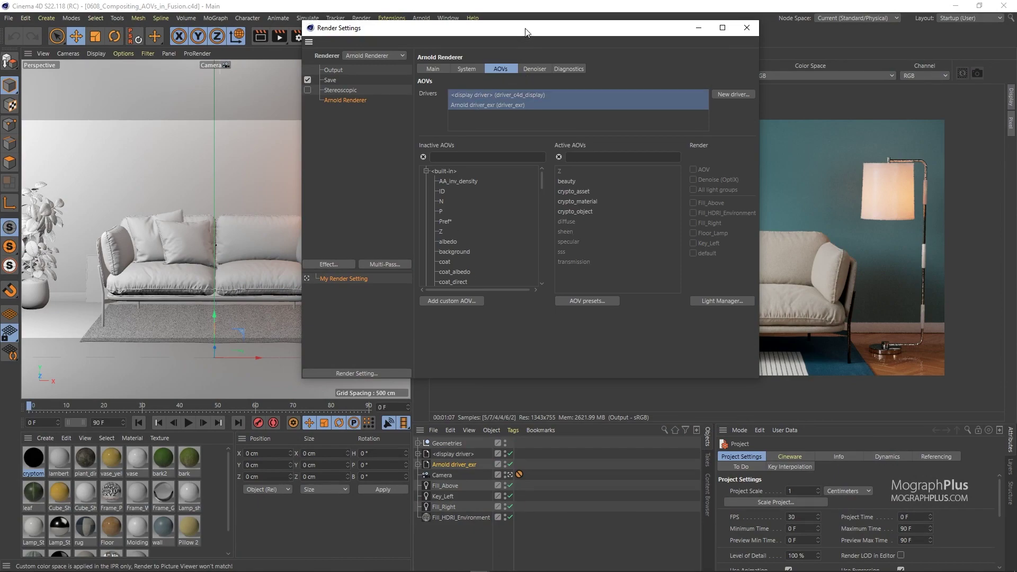
pyautogui.moveTo(513, 33); pyautogui.dragTo(278, 57)
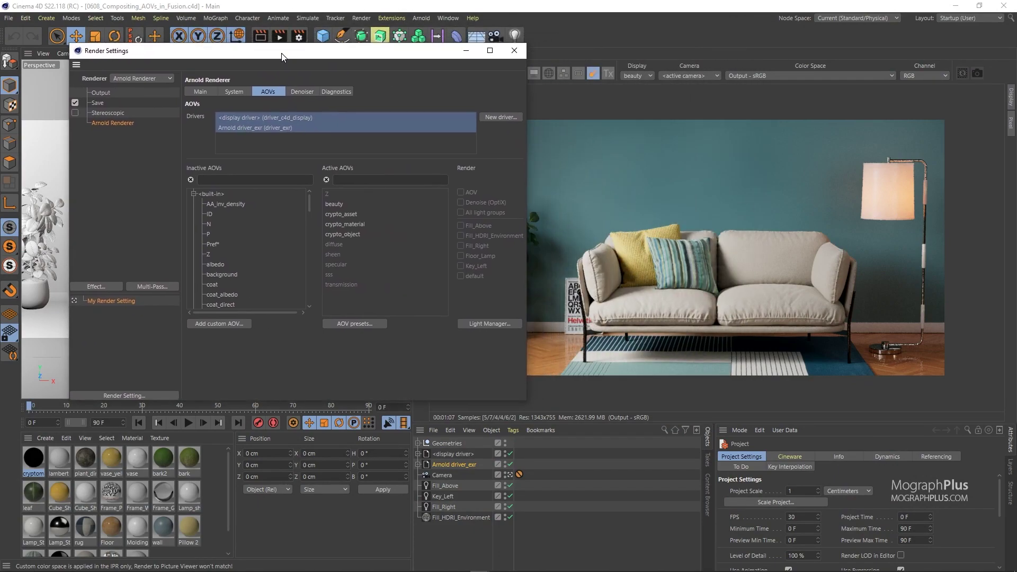
pyautogui.click(257, 128)
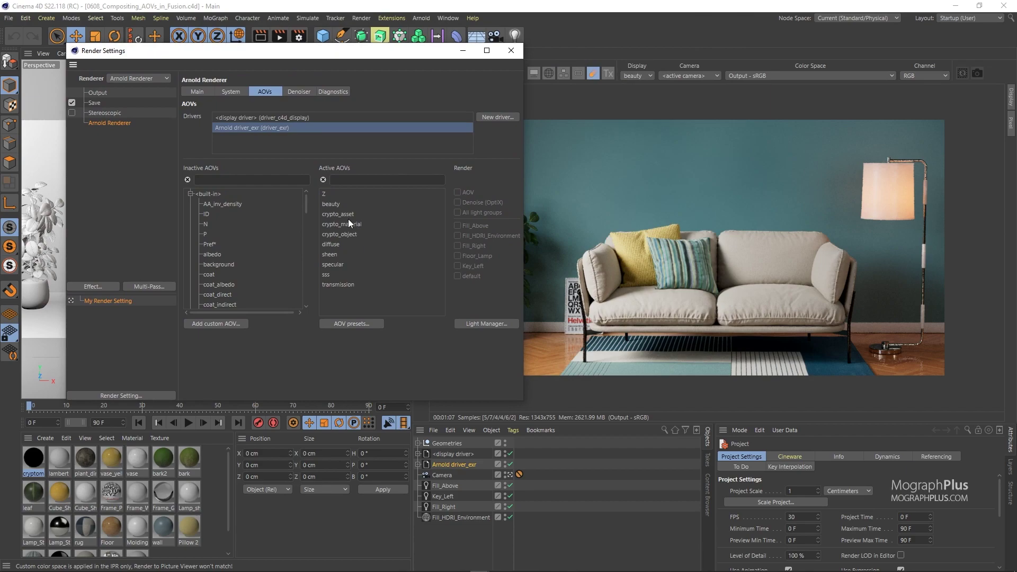
# Inspect the active diffuse, specular, sss, transmission and sheen AOVs.
pyautogui.click(345, 245)
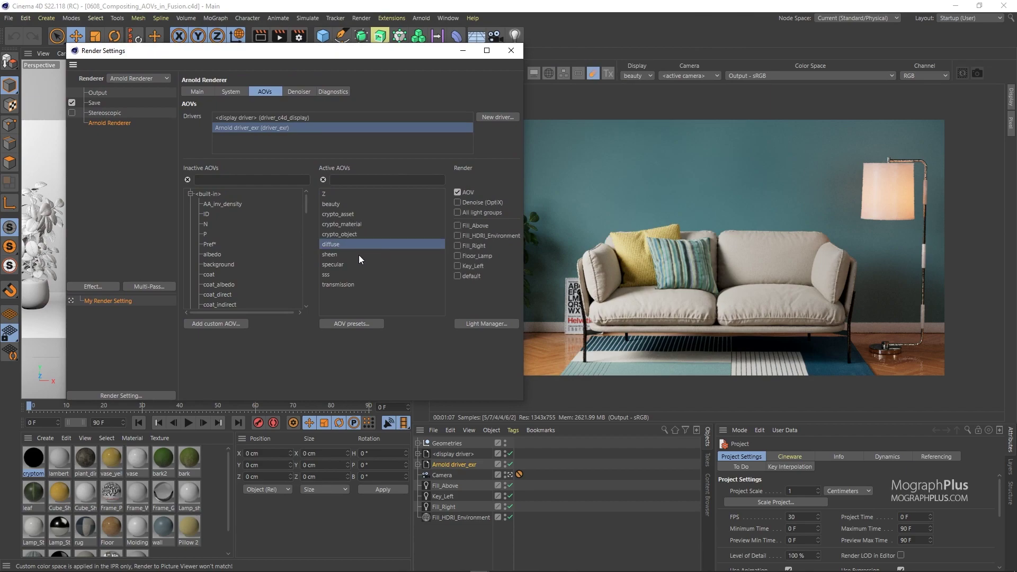
pyautogui.click(342, 265)
pyautogui.click(334, 274)
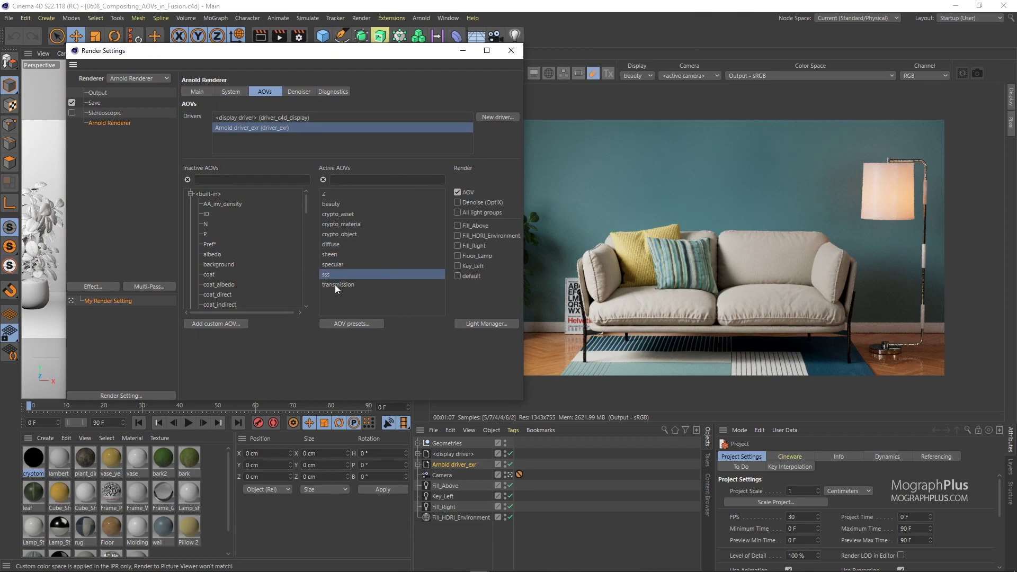
pyautogui.click(335, 284)
pyautogui.click(333, 253)
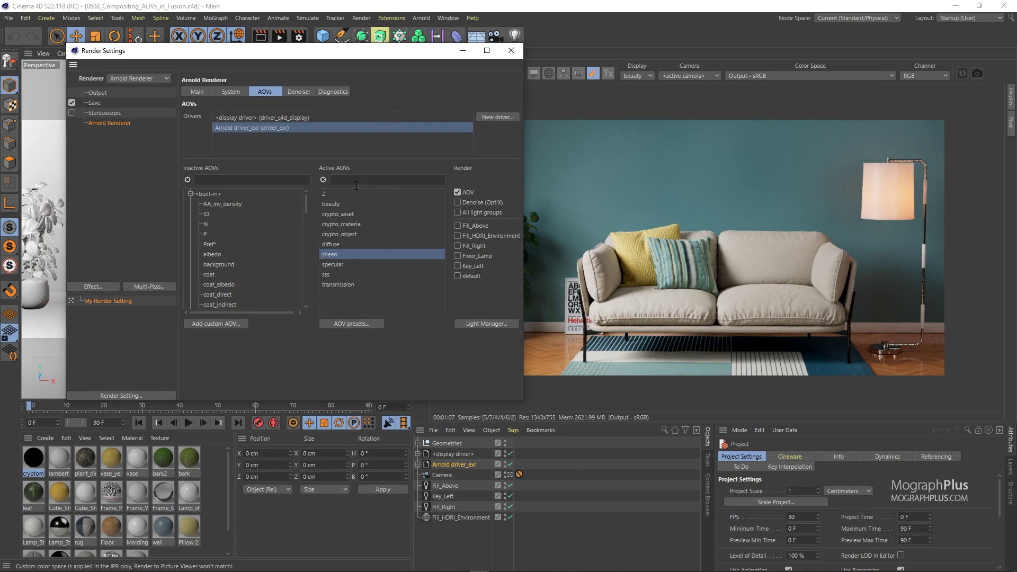
# Filter inactive AOVs by 'di' and compare diffuse_indirect with the active diffuse AOV.
pyautogui.click(246, 178)
pyautogui.write('diff')
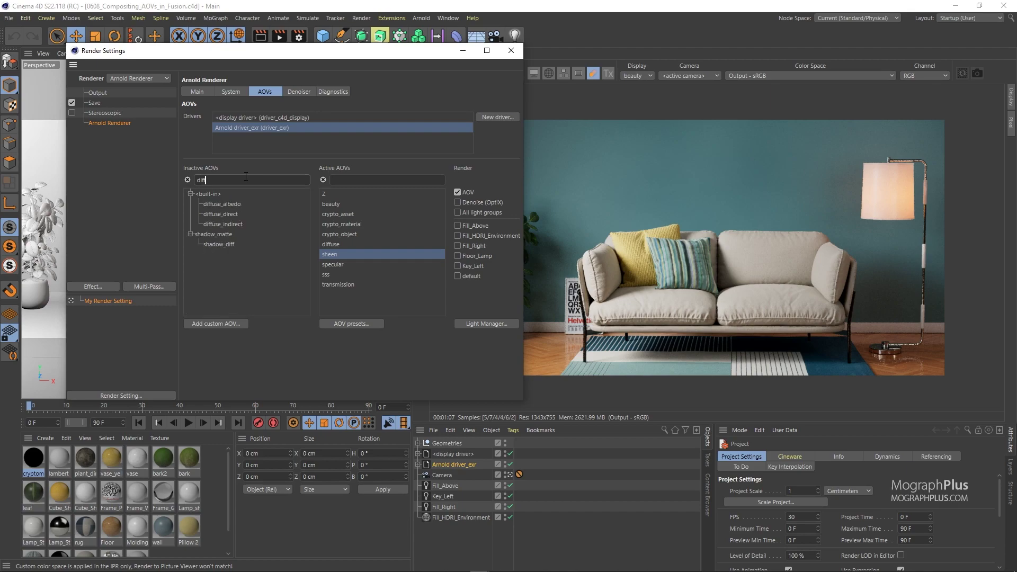
pyautogui.click(233, 224)
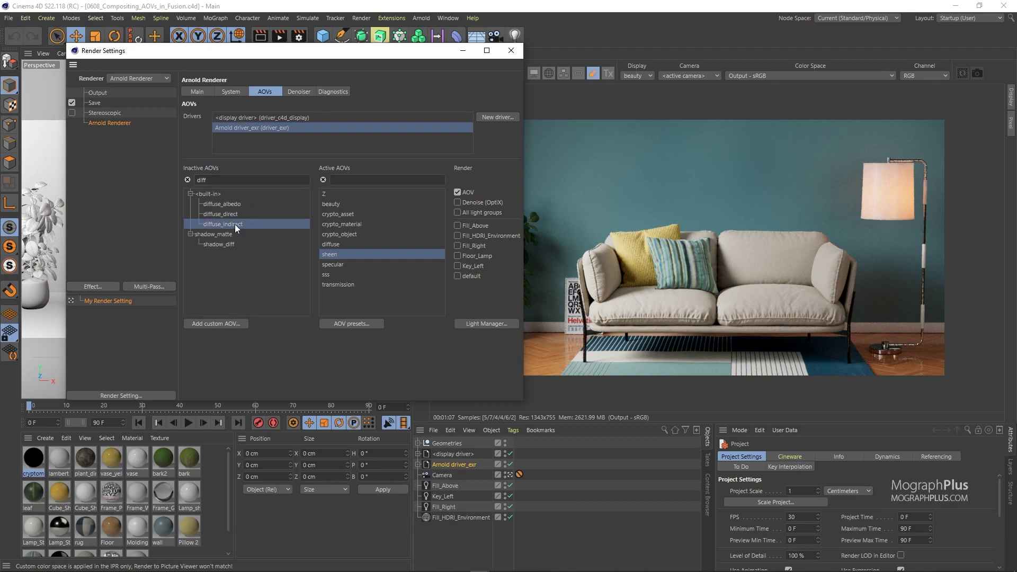
pyautogui.click(332, 244)
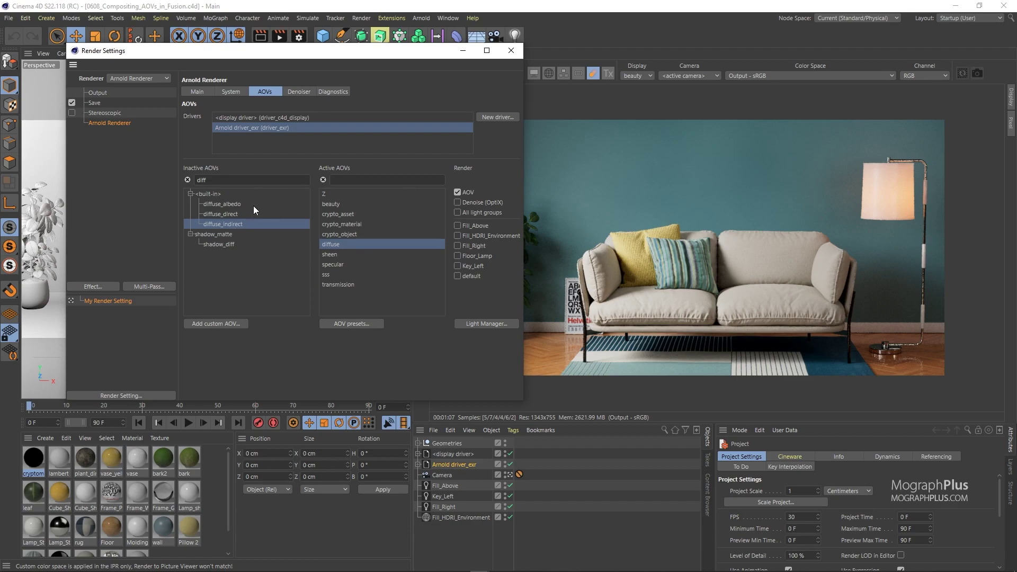
# Clear the filter and inspect the crypto_material, crypto_asset and crypto_object AOVs.
pyautogui.click(188, 180)
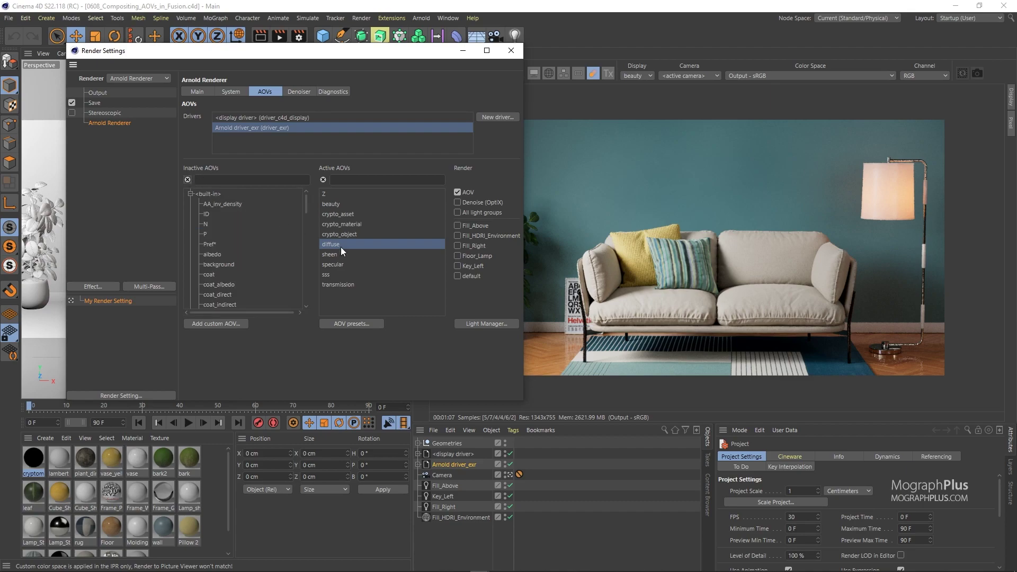
pyautogui.click(339, 223)
pyautogui.click(338, 215)
pyautogui.click(339, 234)
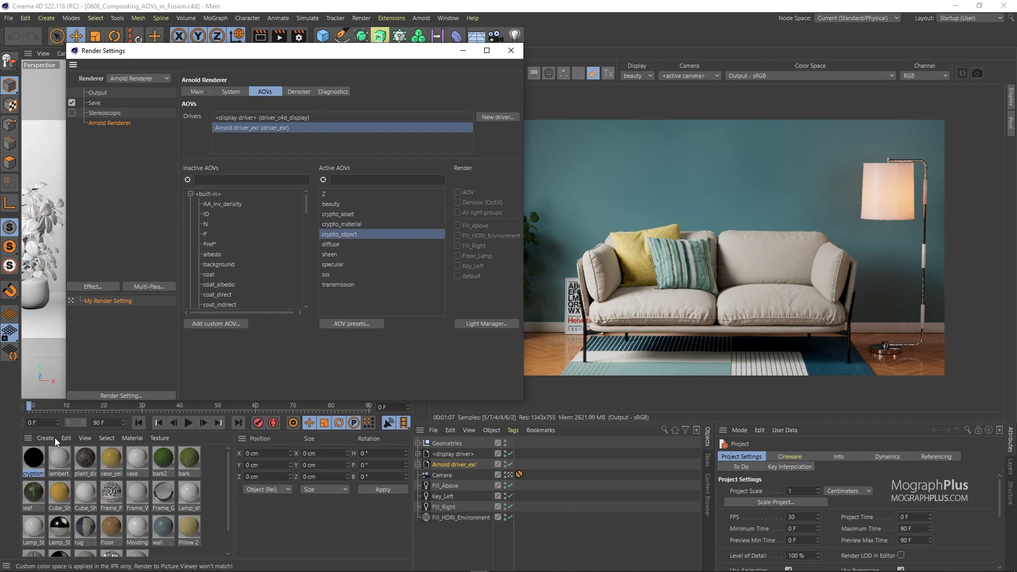
pyautogui.doubleClick(35, 461)
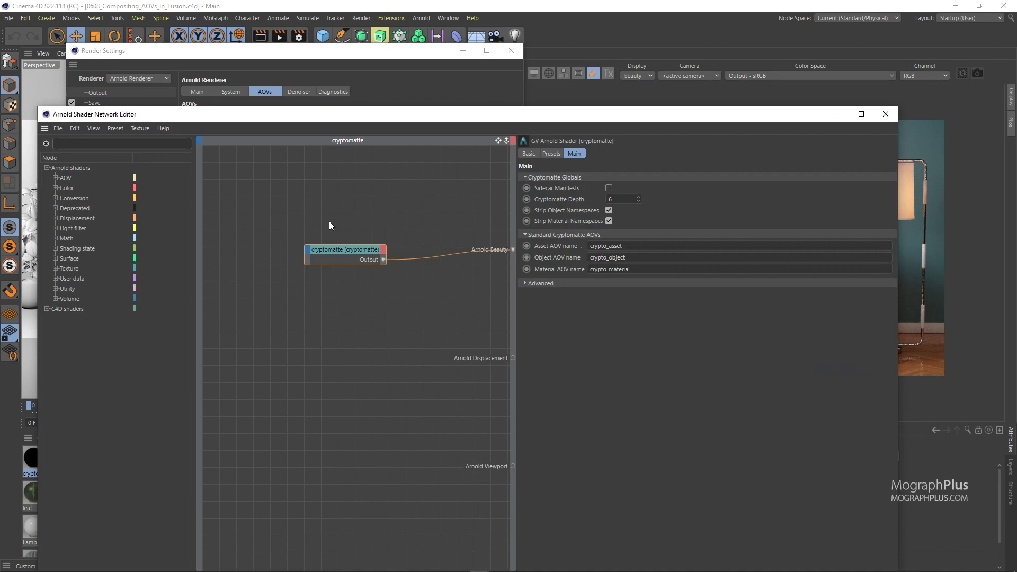
pyautogui.click(526, 284)
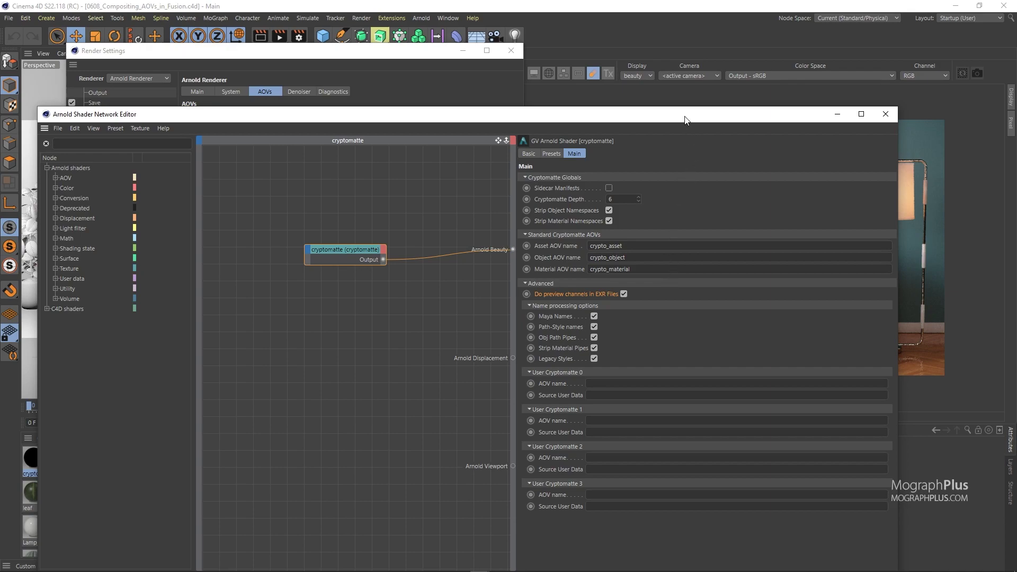
pyautogui.moveTo(685, 119); pyautogui.dragTo(673, 79)
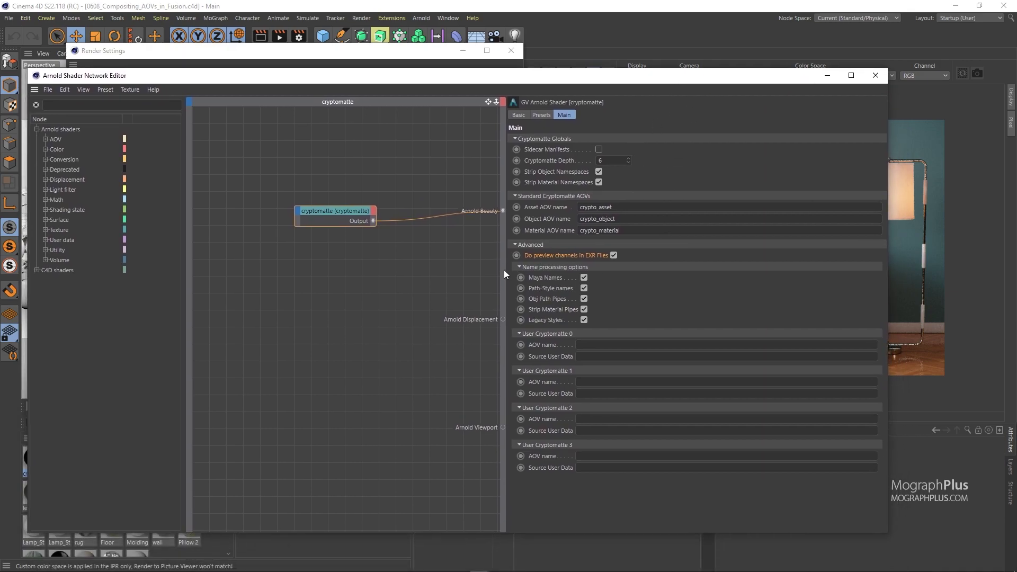
pyautogui.moveTo(508, 270); pyautogui.dragTo(617, 265)
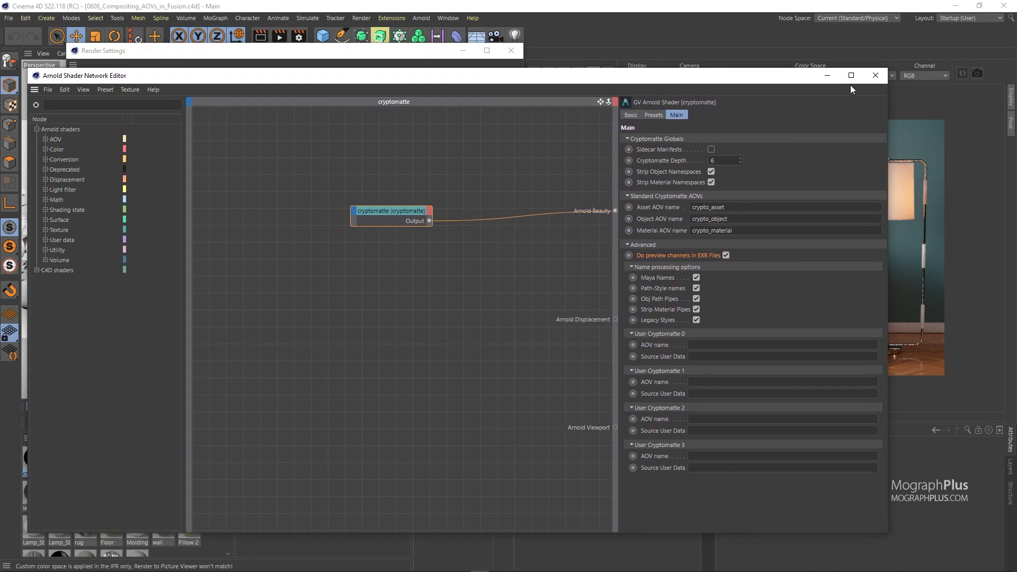
pyautogui.click(874, 75)
pyautogui.click(424, 18)
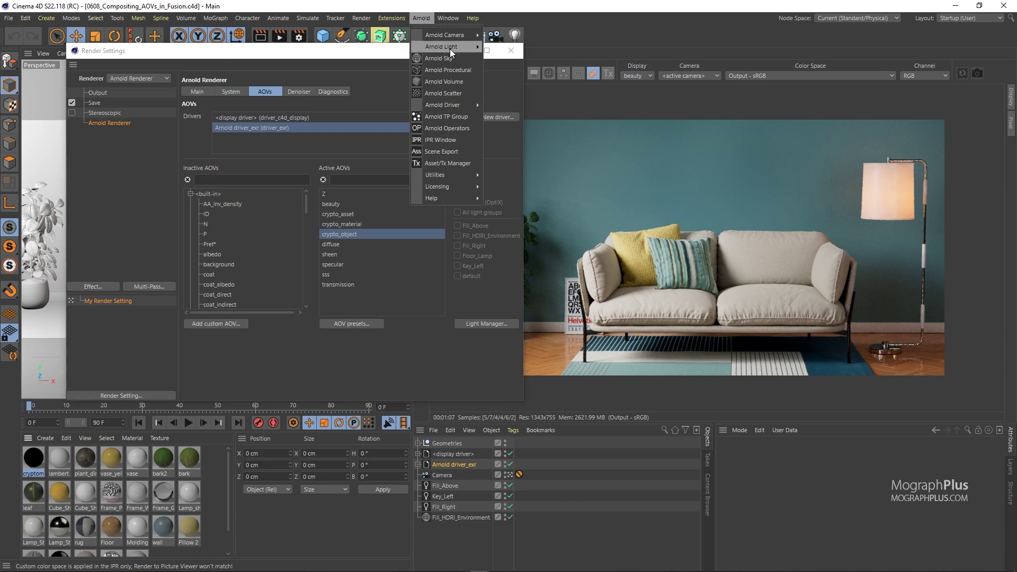
# In the Arnold Light Manager, enable the beauty AOV light groups, starting with Fill_Above.
pyautogui.moveTo(450, 48)
pyautogui.click(521, 168)
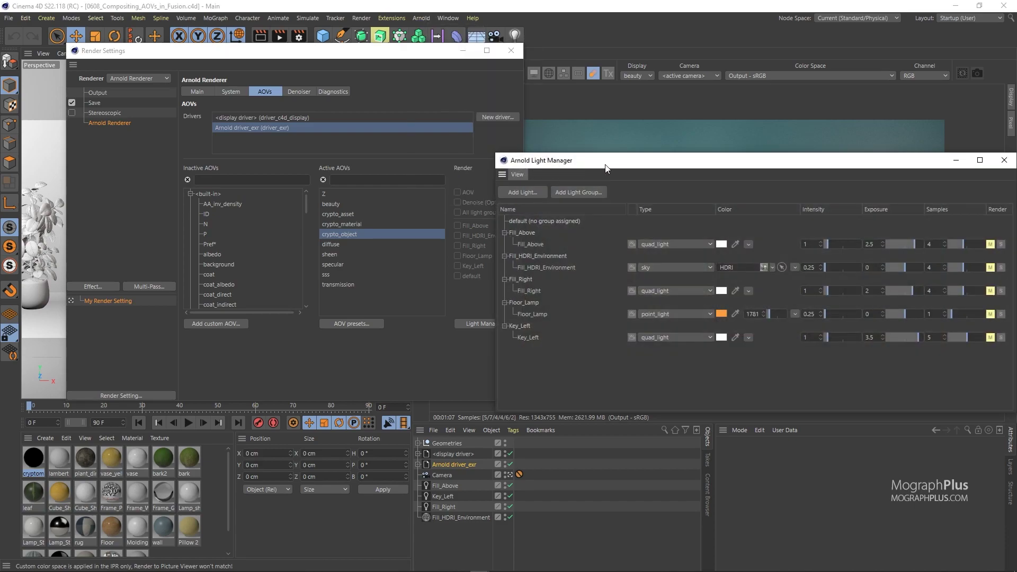
pyautogui.moveTo(607, 169); pyautogui.dragTo(567, 155)
pyautogui.moveTo(390, 55); pyautogui.dragTo(313, 55)
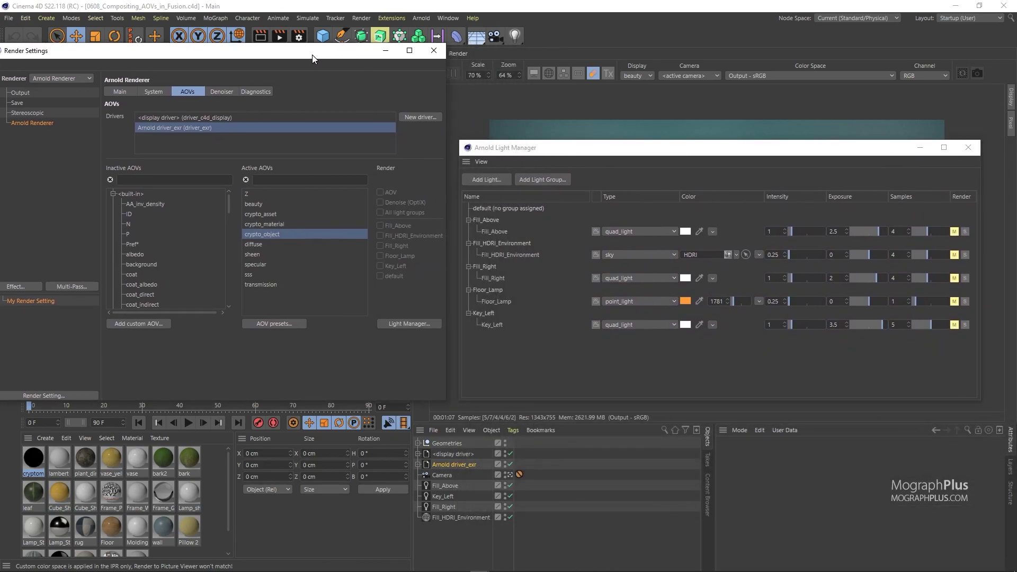
pyautogui.click(261, 204)
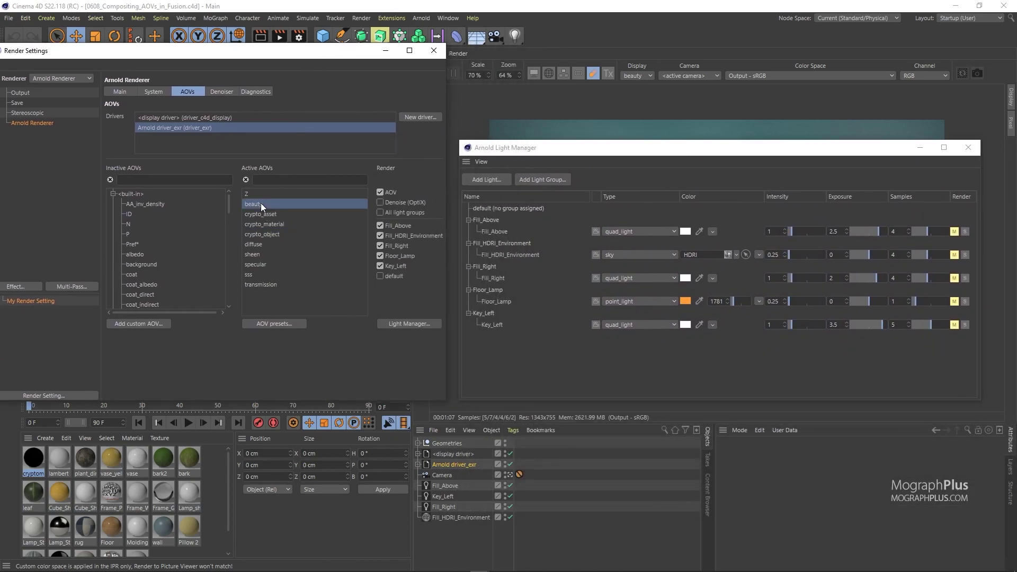
pyautogui.click(393, 226)
pyautogui.click(962, 150)
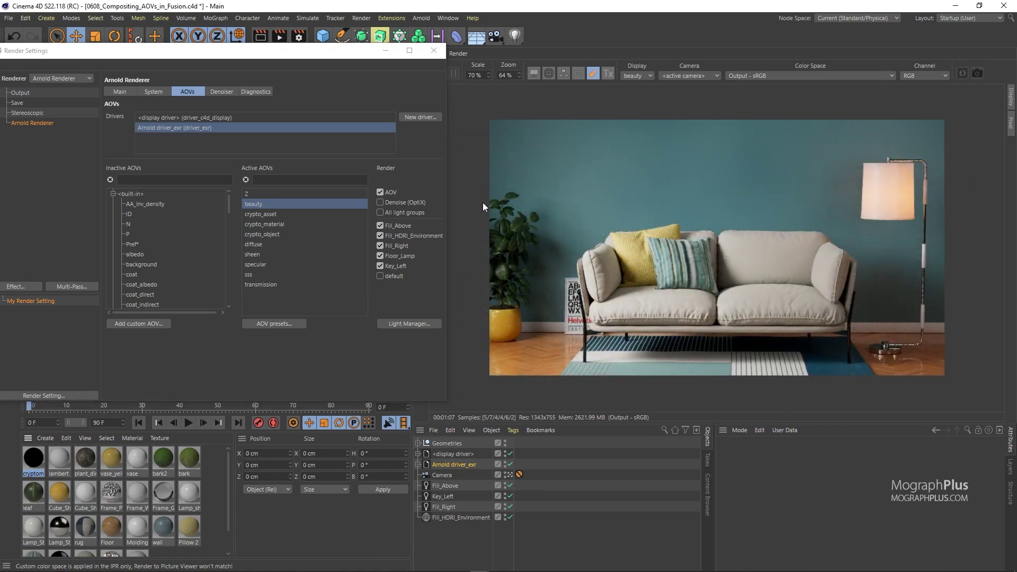
# Review the Arnold driver_exr driver and output file settings.
pyautogui.moveTo(348, 54); pyautogui.dragTo(280, 50)
pyautogui.click(454, 464)
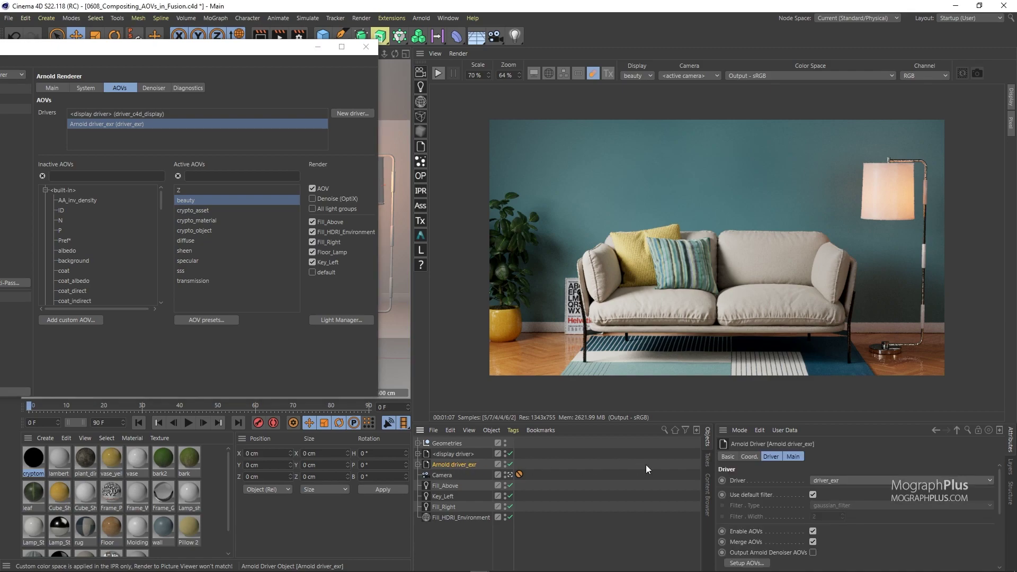
pyautogui.scroll(-2, 746, 502)
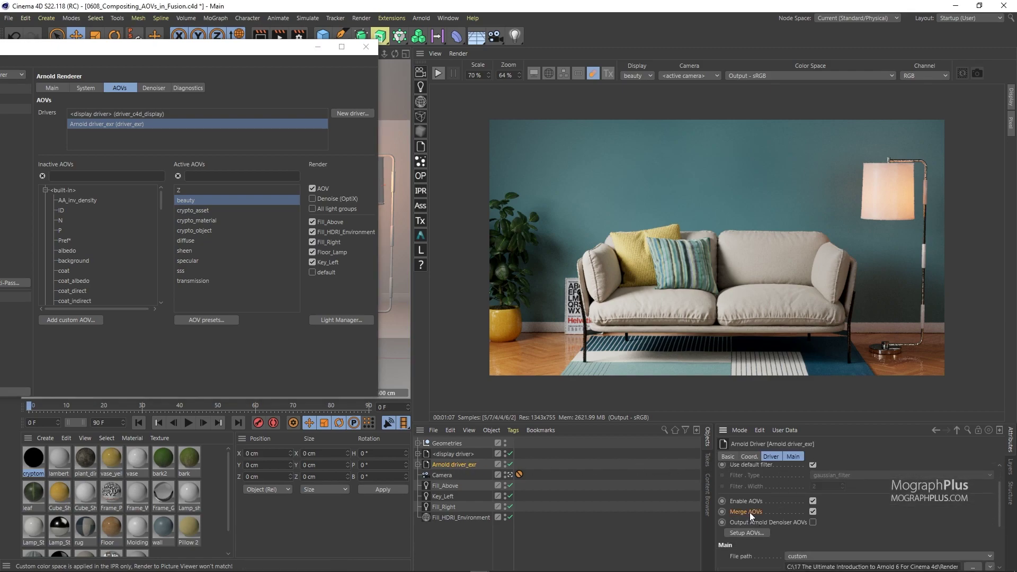
pyautogui.click(777, 456)
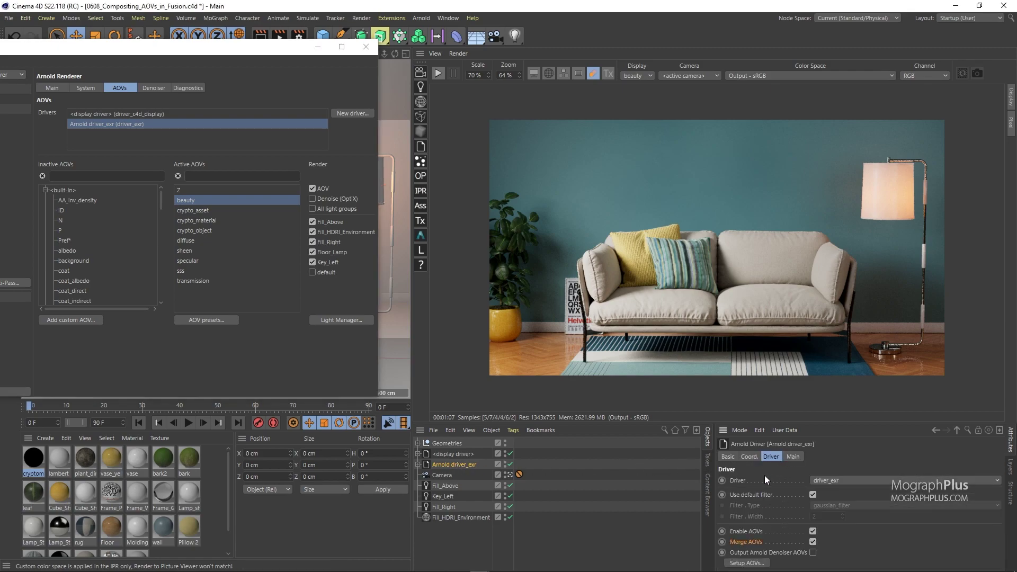
pyautogui.click(796, 455)
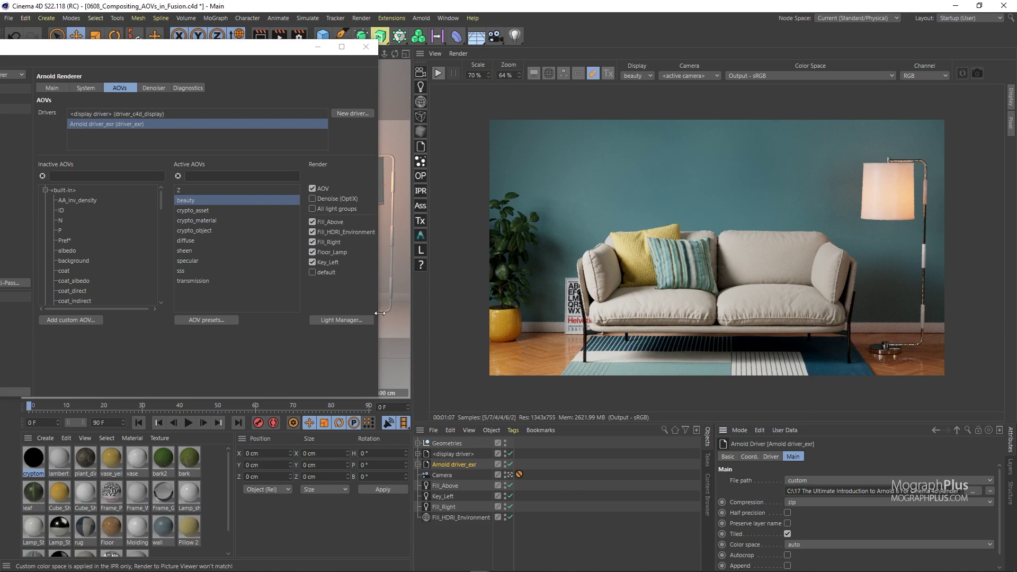
# On the Main tab, collapse Sampling and expand the Color manager section.
pyautogui.click(50, 89)
pyautogui.click(58, 123)
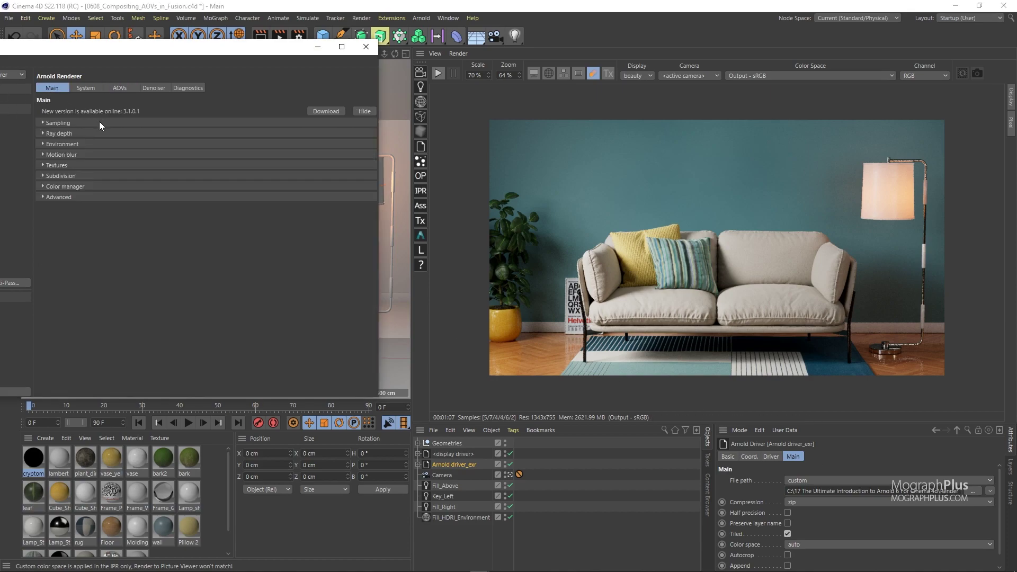
pyautogui.click(77, 187)
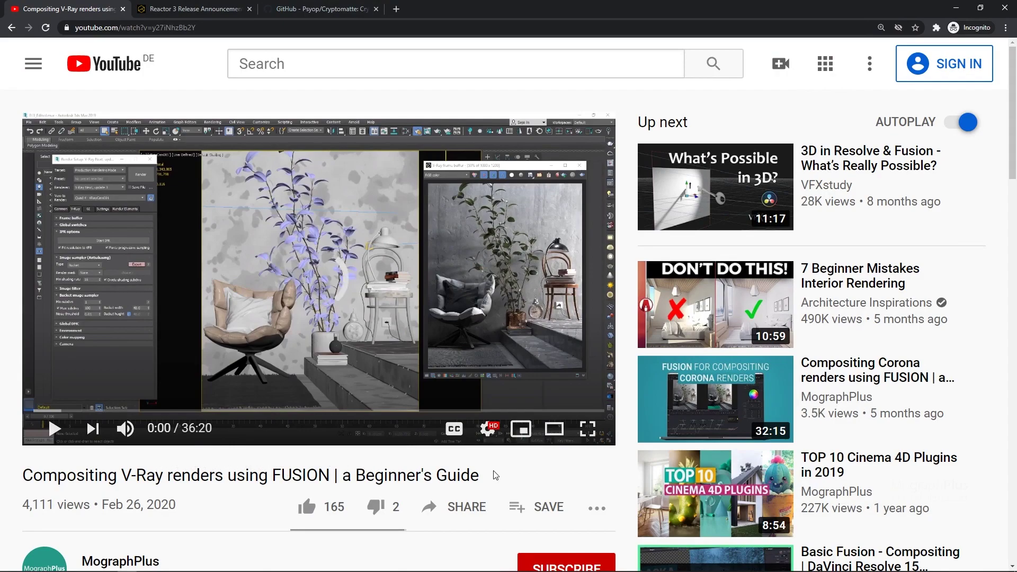
# Highlight the MographPlus channel name below the Fusion compositing video.
pyautogui.scroll(-1, 244, 460)
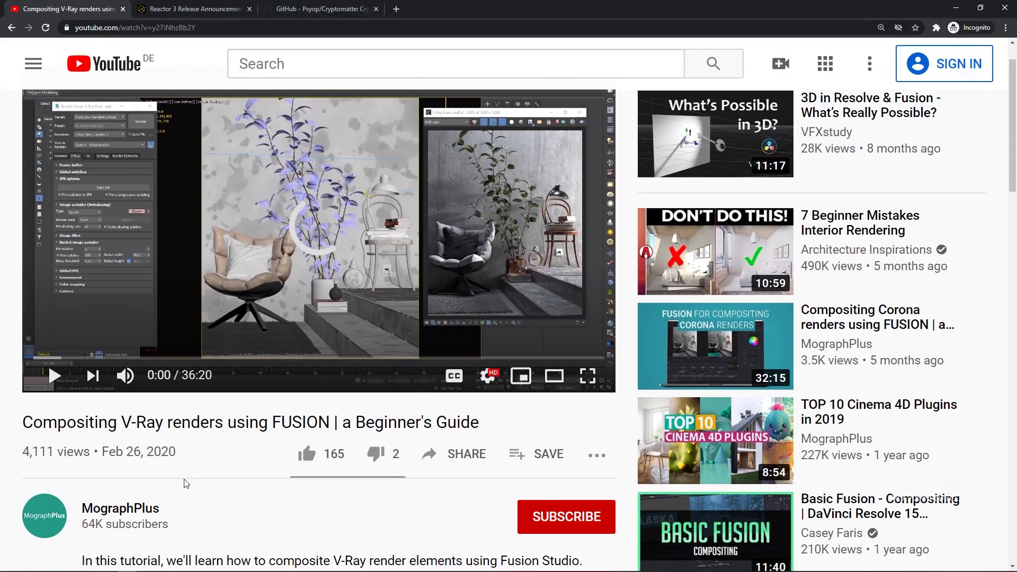
pyautogui.moveTo(162, 509); pyautogui.dragTo(82, 509)
pyautogui.click(177, 500)
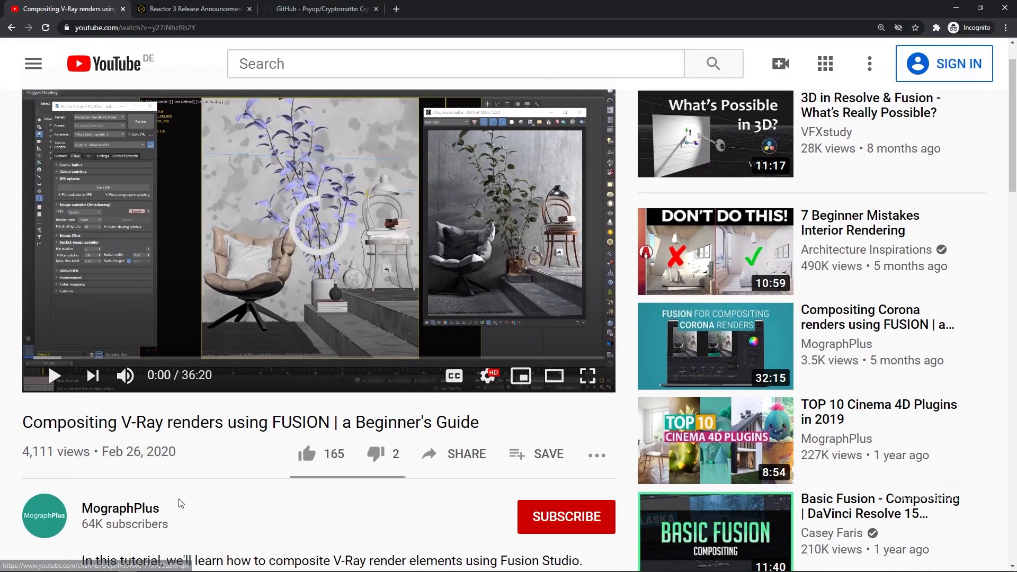
# Open the MographPlus channel page and browse its VIDEOS list.
pyautogui.click(148, 510)
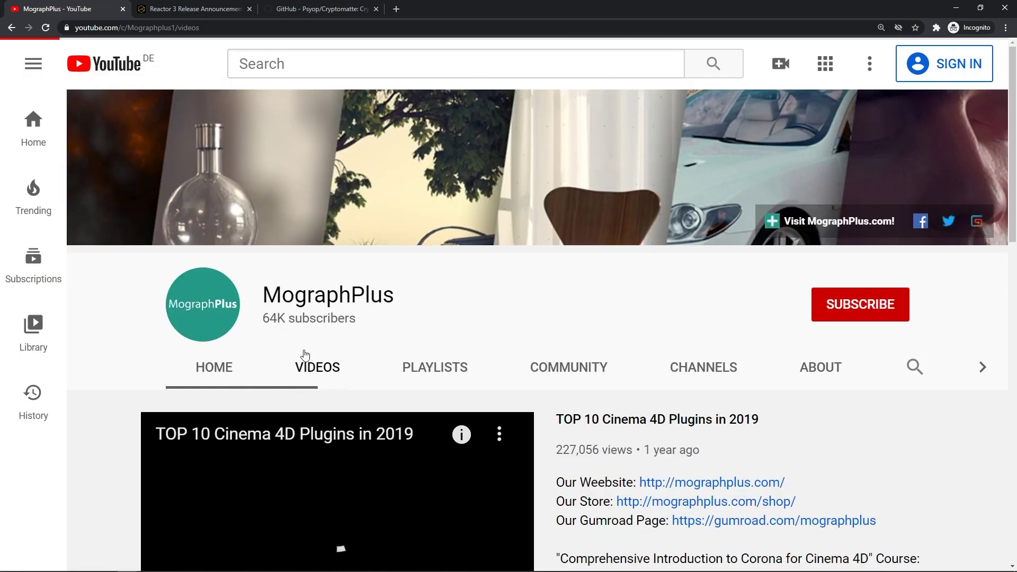
pyautogui.click(314, 363)
pyautogui.scroll(-3, 296, 332)
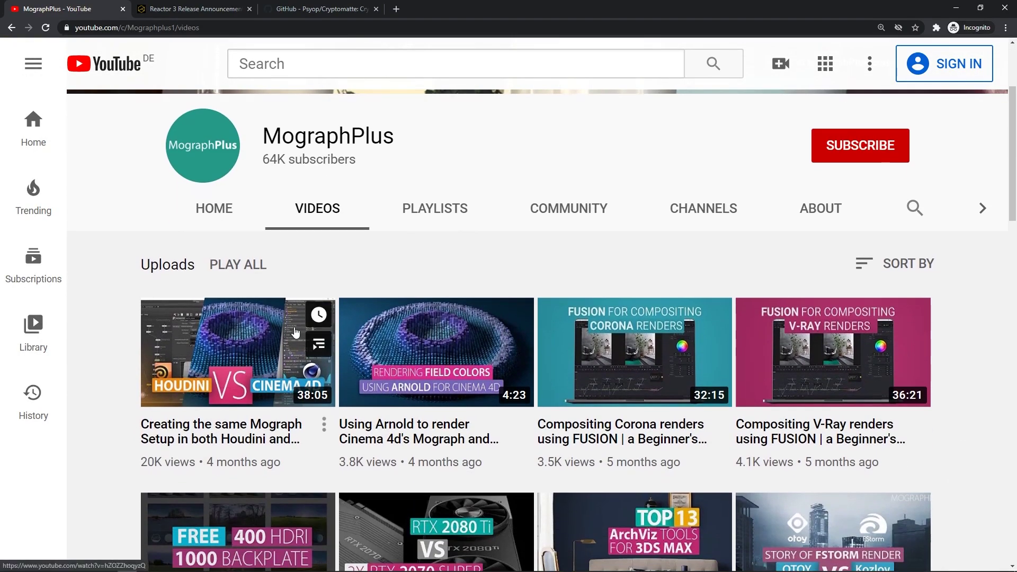
pyautogui.scroll(3, 297, 331)
pyautogui.scroll(-4, 299, 328)
pyautogui.scroll(3, 299, 323)
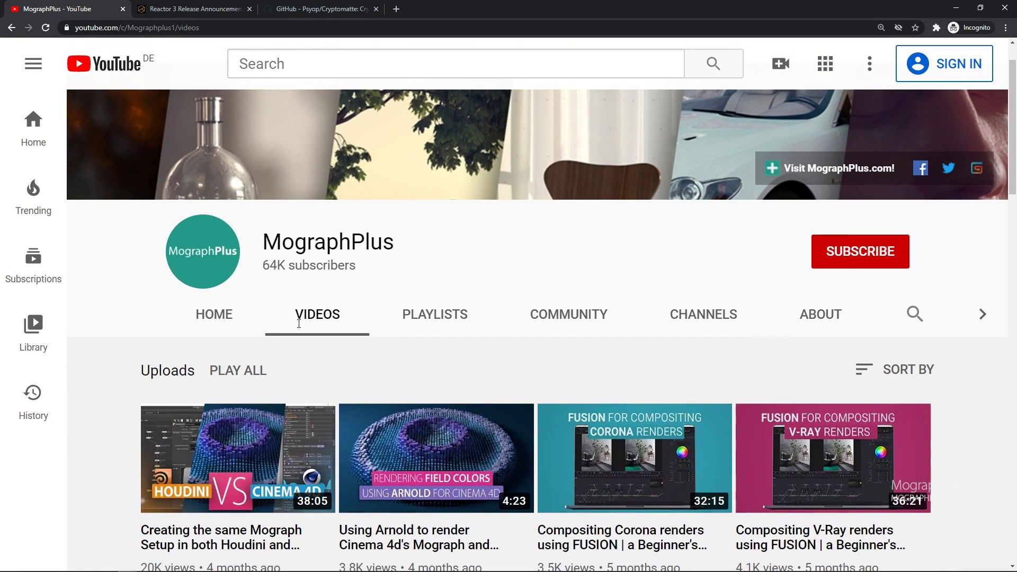
# Drag 0608_Compositing_AOVs_in_Fusion EXR from '06 Rendering' into the Nodes panel as a Loader.
pyautogui.click(949, 9)
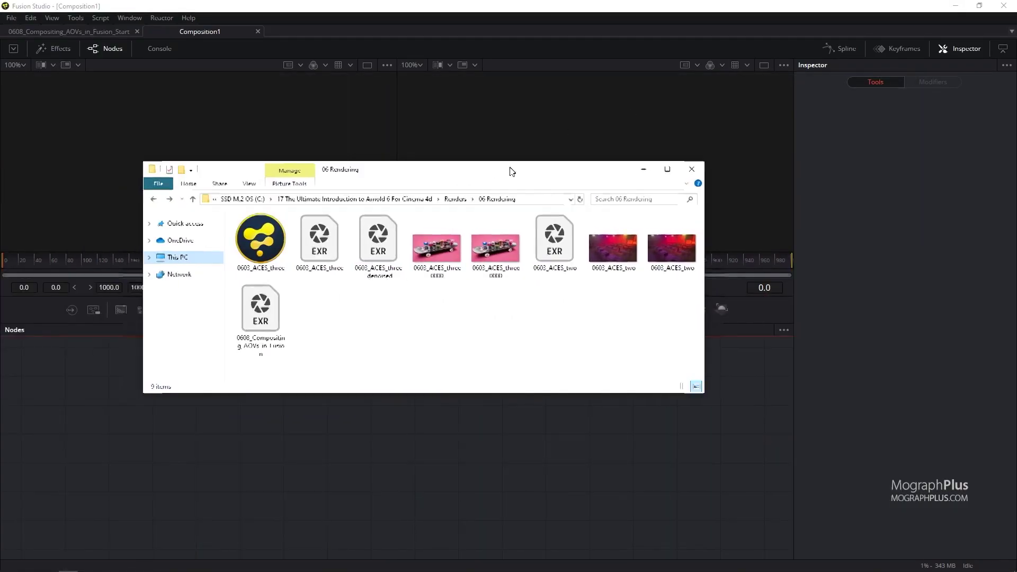
pyautogui.moveTo(529, 170); pyautogui.dragTo(672, 216)
pyautogui.click(435, 360)
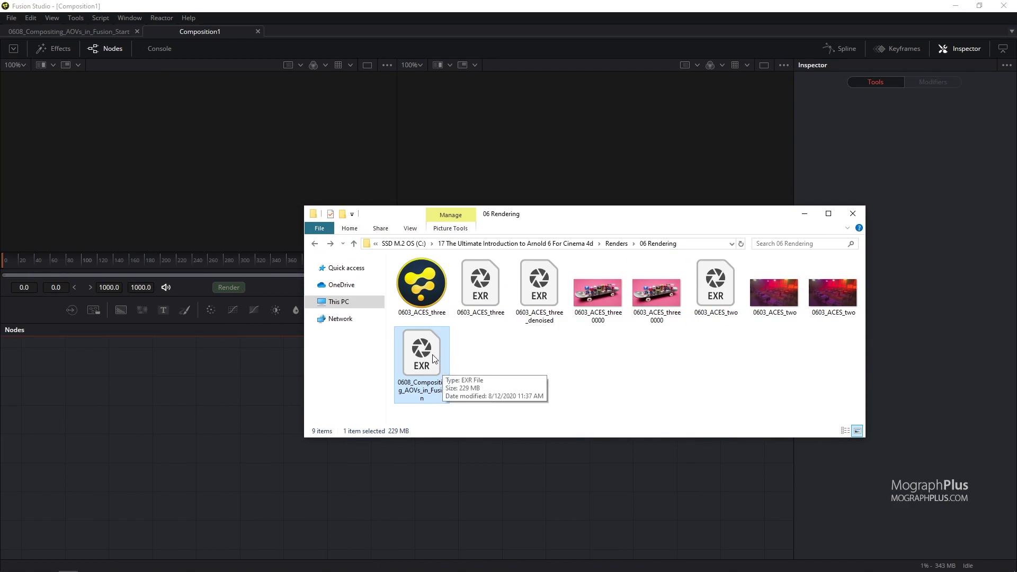
pyautogui.moveTo(433, 360); pyautogui.dragTo(214, 434)
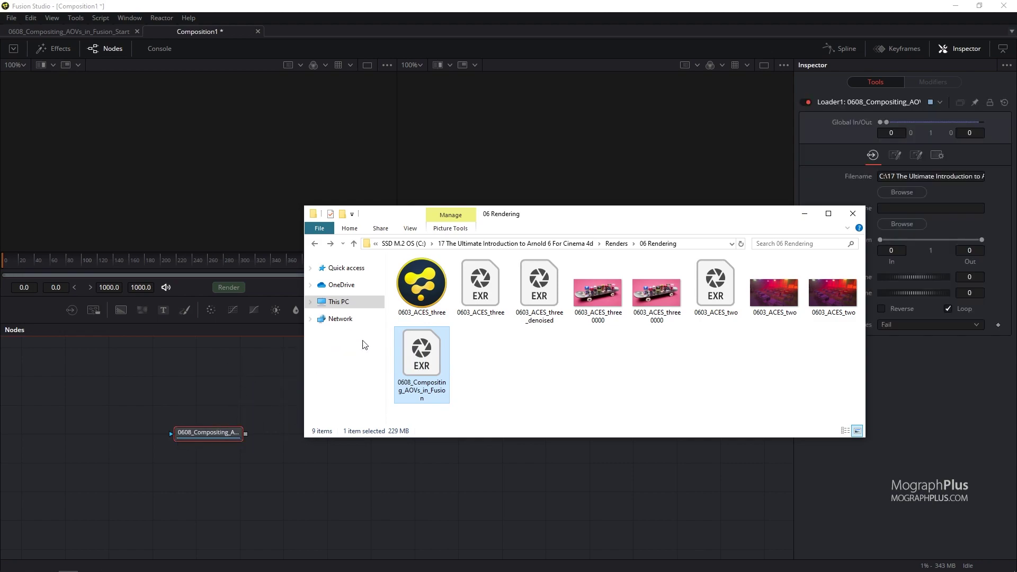
pyautogui.click(853, 214)
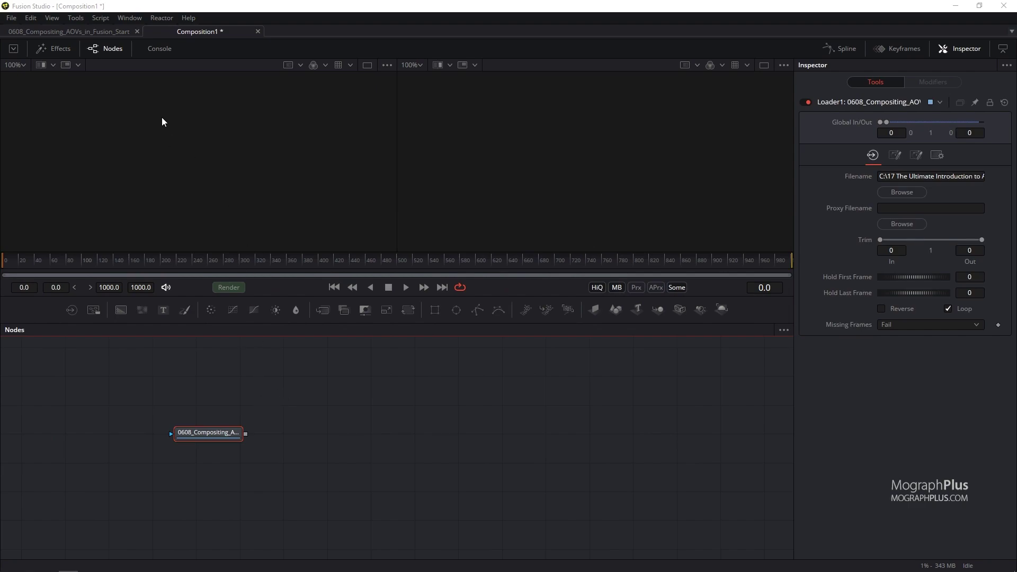
pyautogui.click(167, 19)
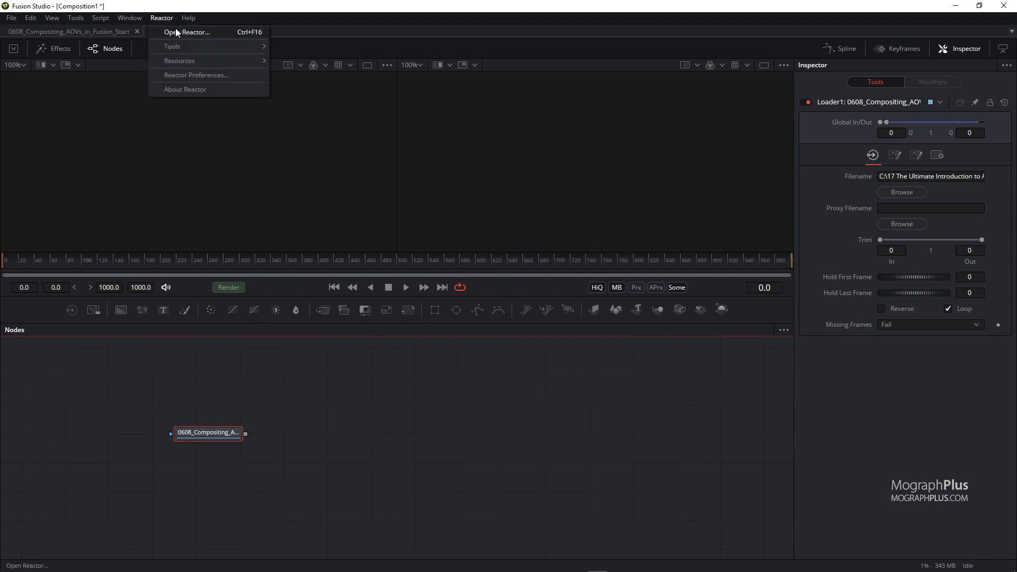
pyautogui.click(112, 190)
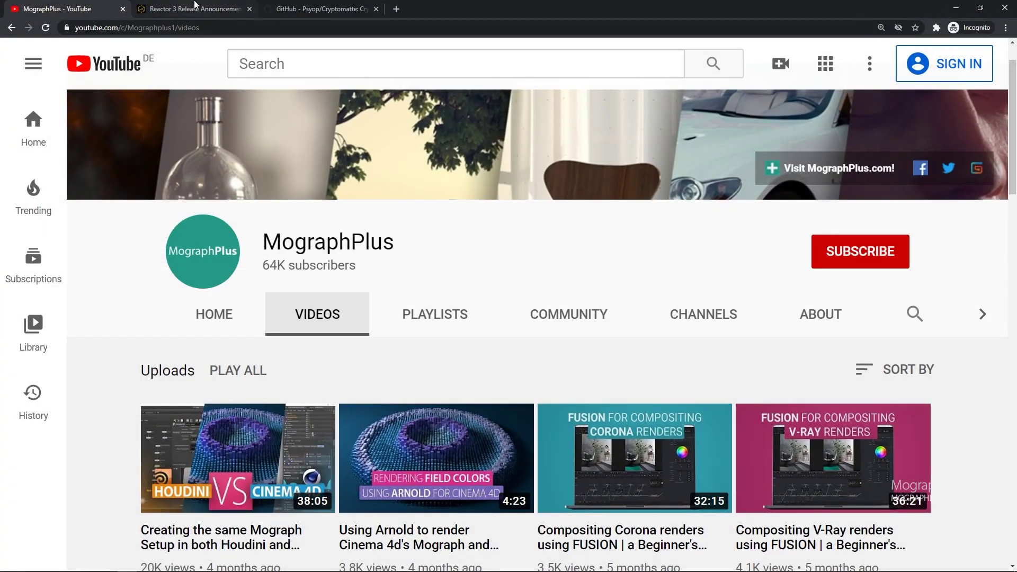
pyautogui.click(170, 8)
pyautogui.scroll(-2, 376, 260)
pyautogui.scroll(10, 377, 260)
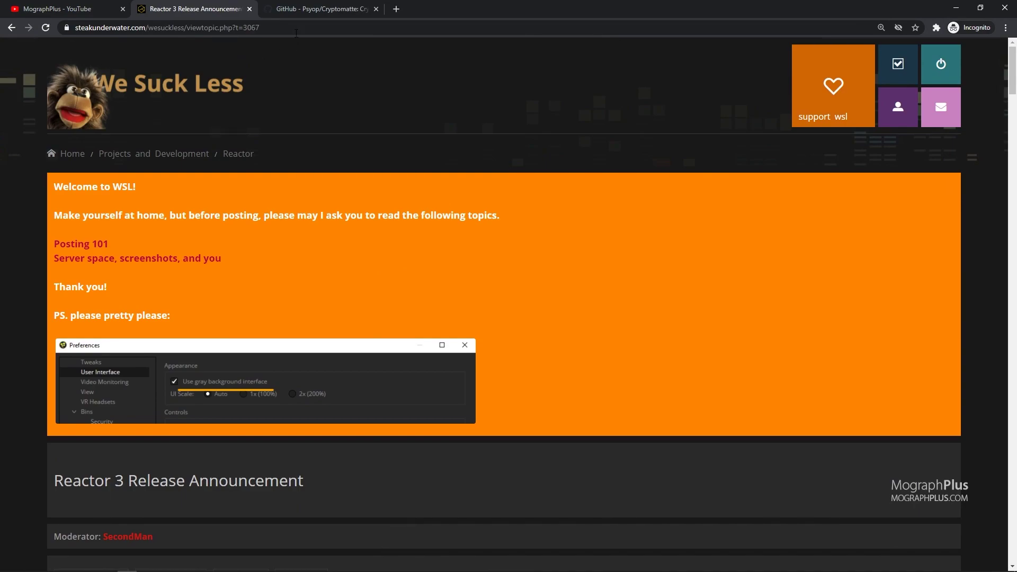
pyautogui.click(106, 28)
pyautogui.scroll(-15, 409, 297)
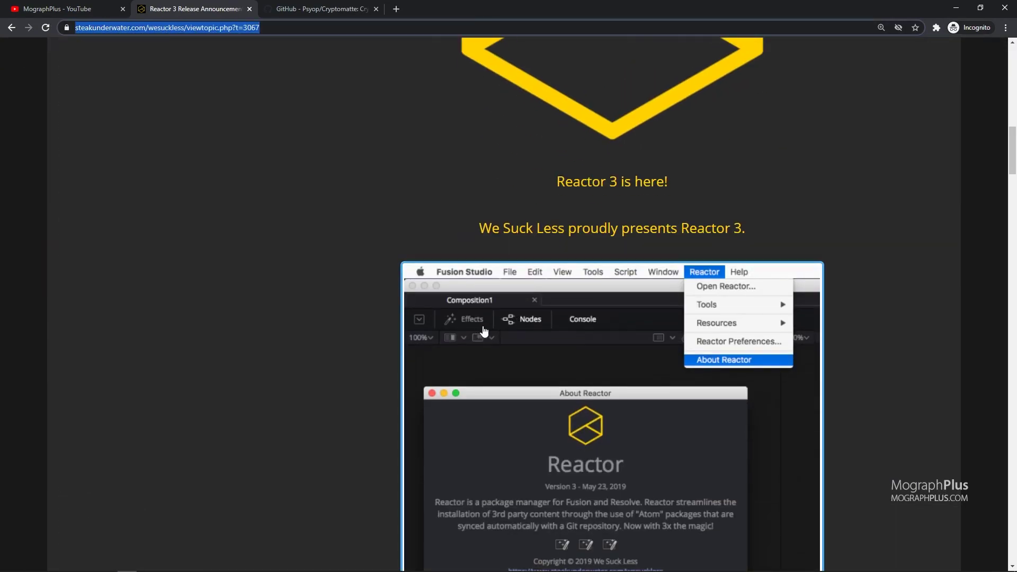
pyautogui.scroll(-9, 574, 312)
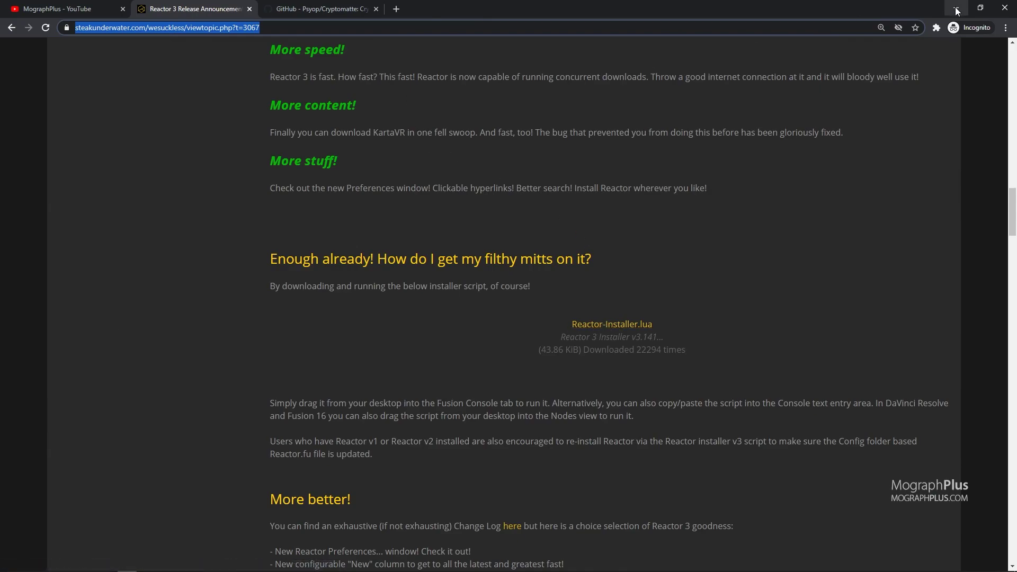
pyautogui.click(956, 9)
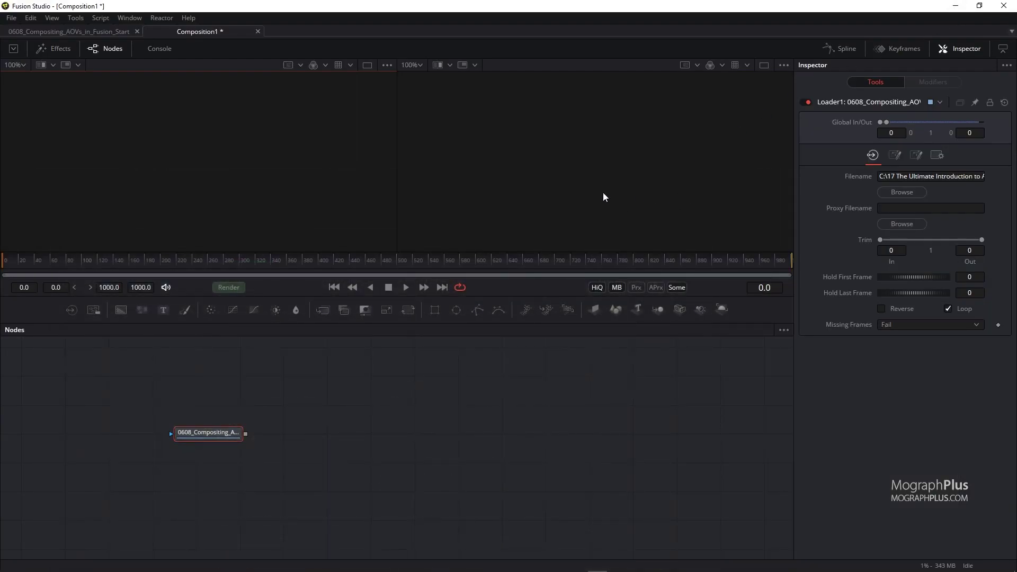
pyautogui.click(108, 18)
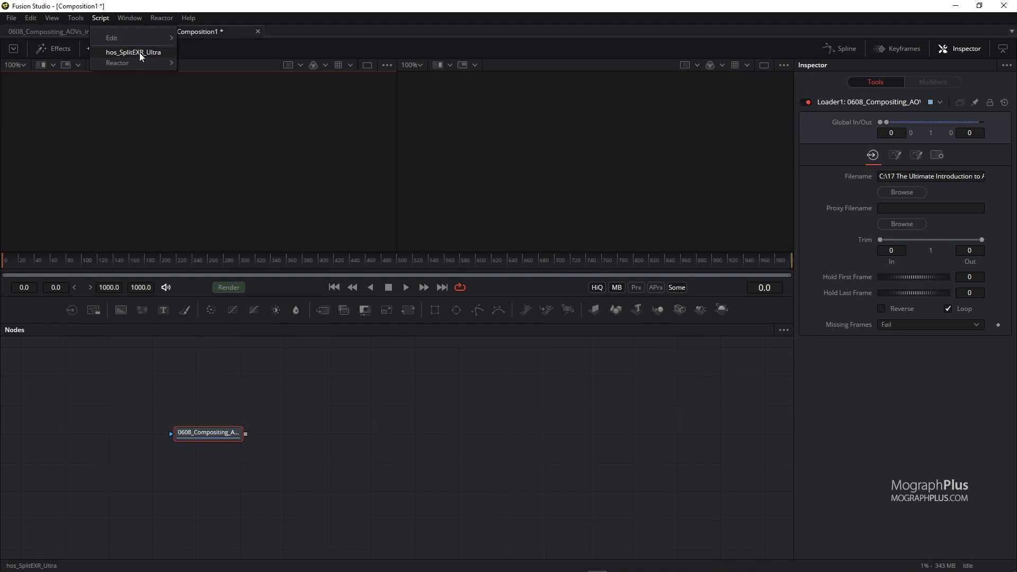
pyautogui.click(243, 311)
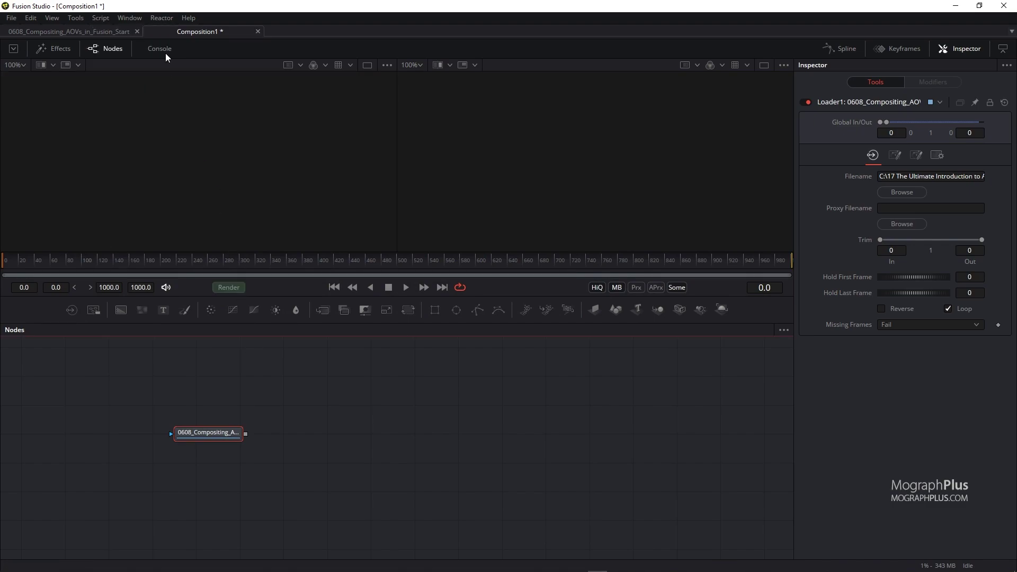
pyautogui.click(162, 18)
pyautogui.click(186, 30)
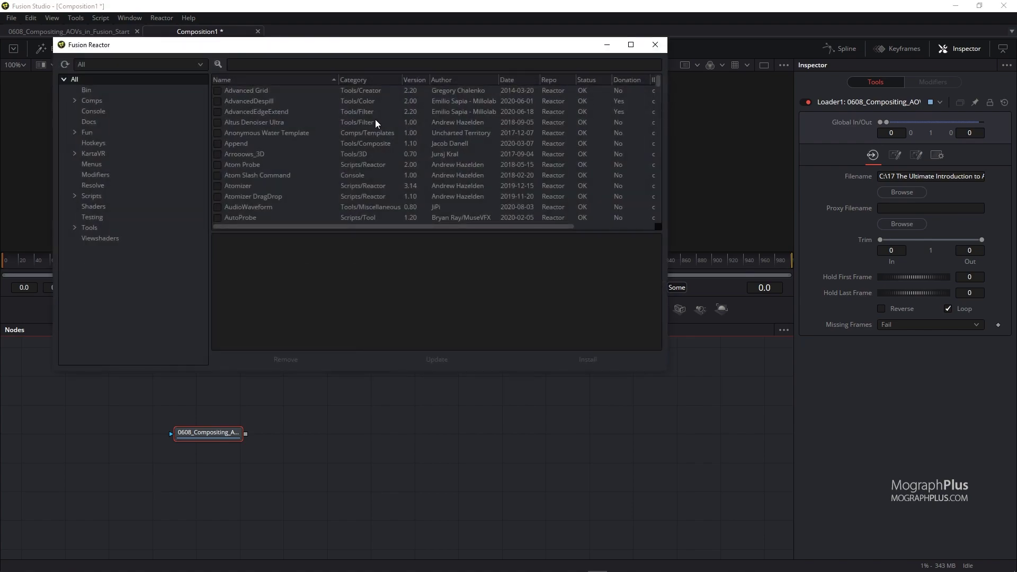
pyautogui.click(357, 65)
pyautogui.write('split')
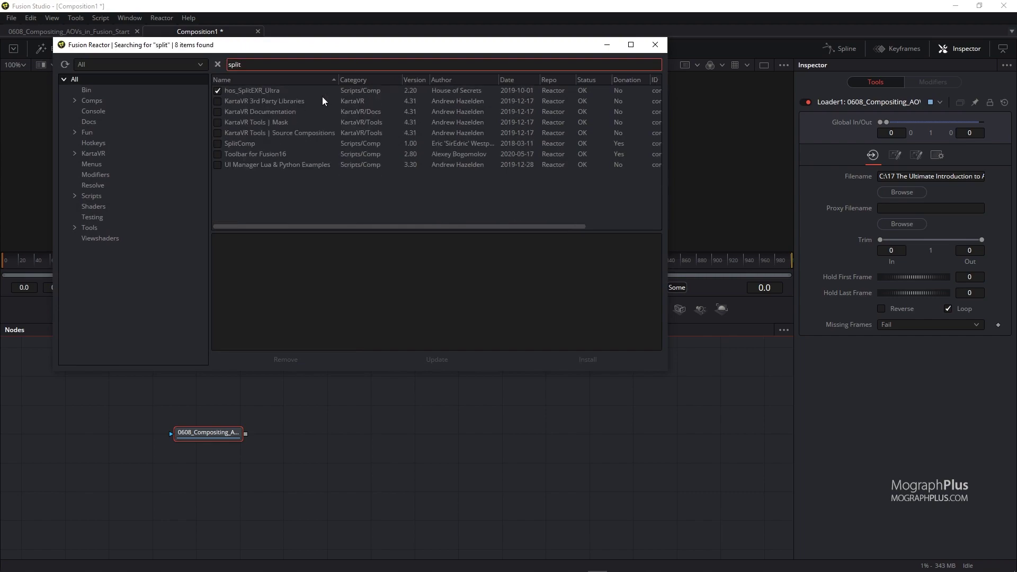
pyautogui.click(298, 90)
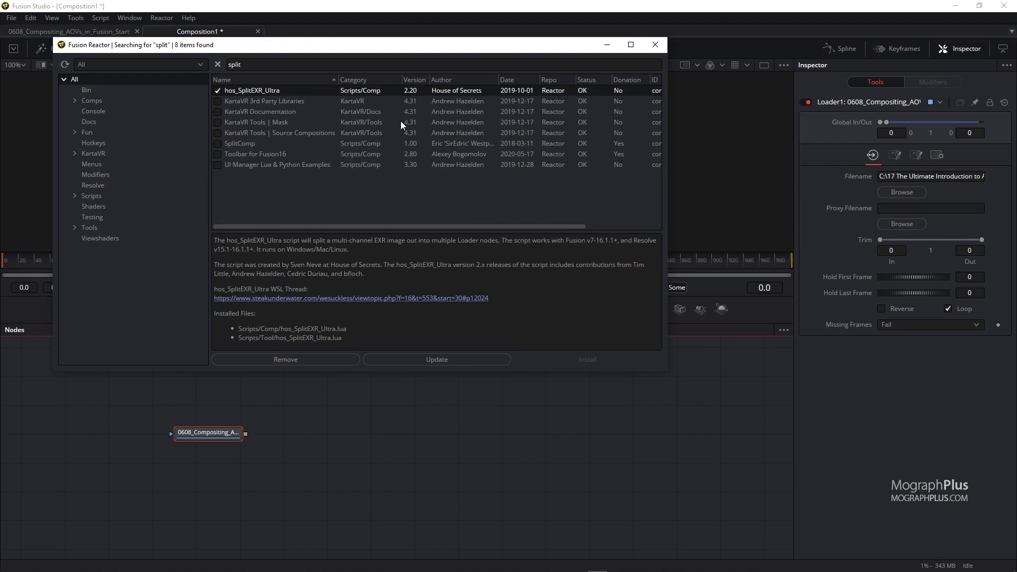
pyautogui.click(654, 45)
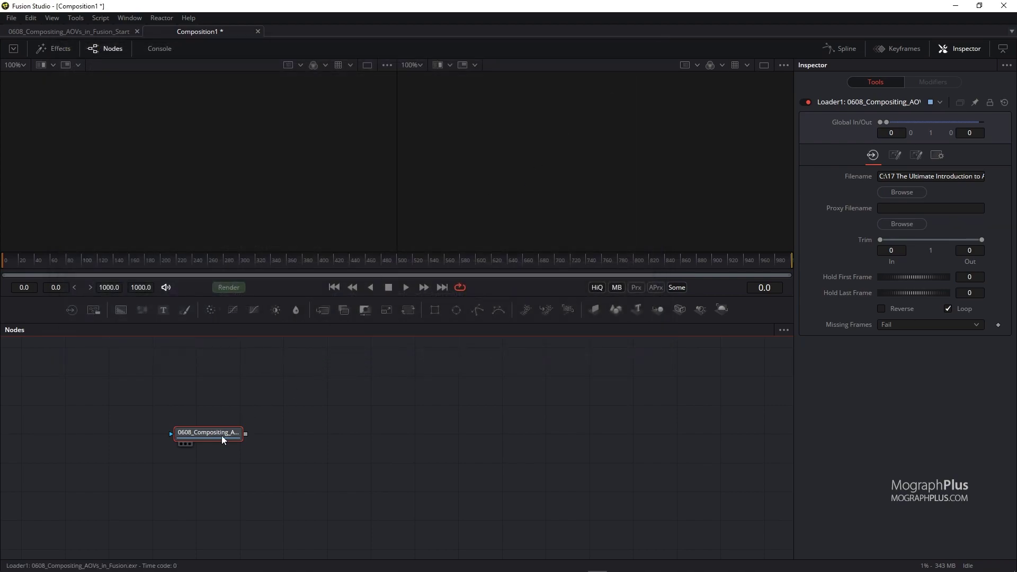
# Run hos_SplitEXR_Ultra on the Loader and move the original loader below the pass row.
pyautogui.moveTo(287, 391); pyautogui.dragTo(139, 482)
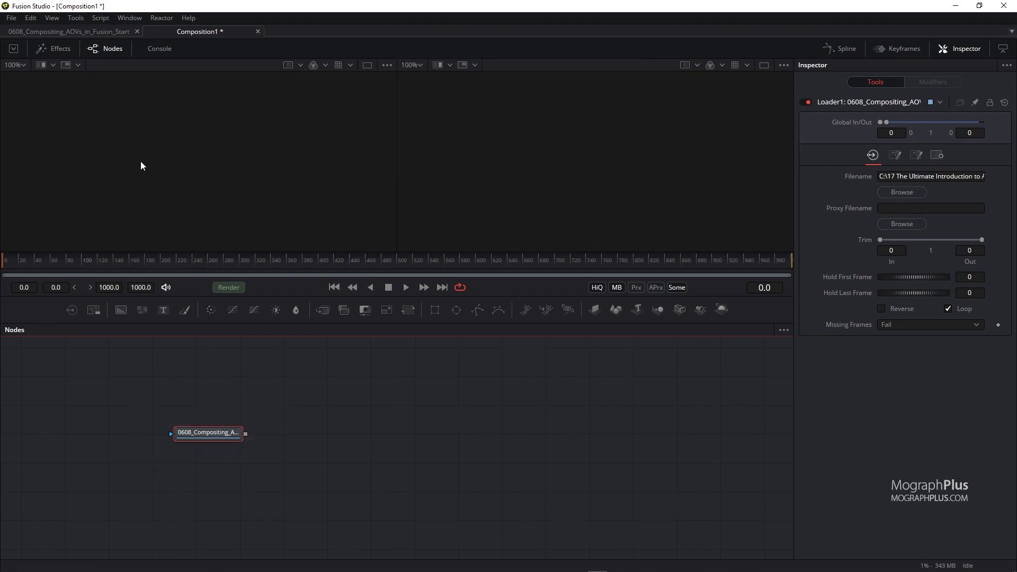
pyautogui.click(100, 17)
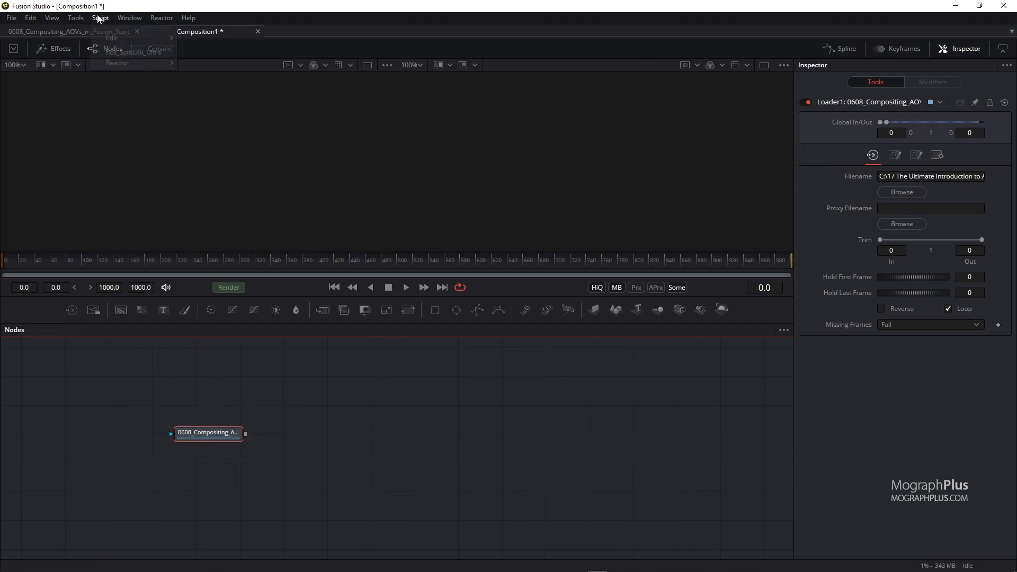
pyautogui.click(148, 52)
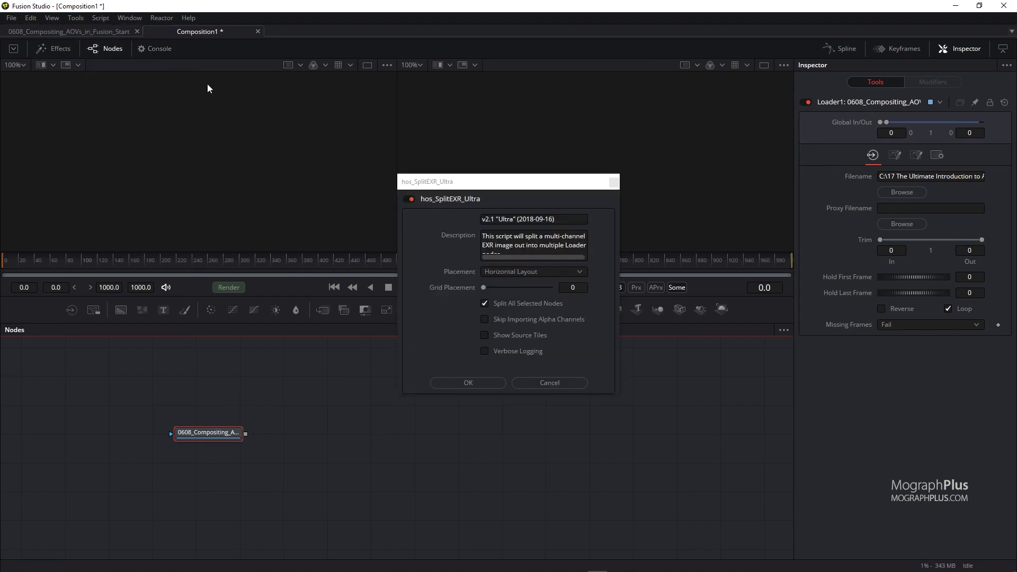
pyautogui.click(470, 382)
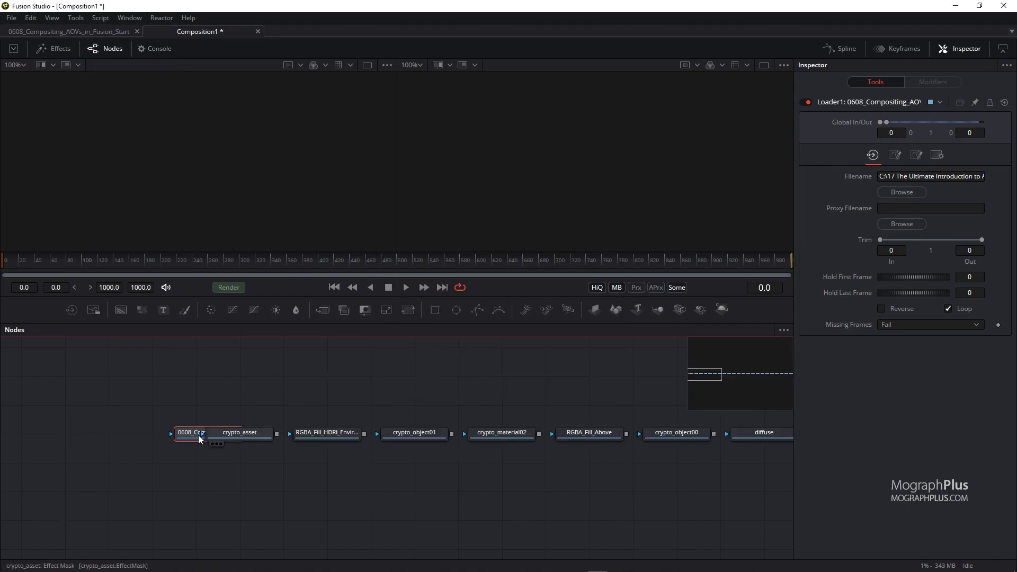
pyautogui.moveTo(196, 434); pyautogui.dragTo(144, 498)
pyautogui.moveTo(286, 363); pyautogui.dragTo(172, 394)
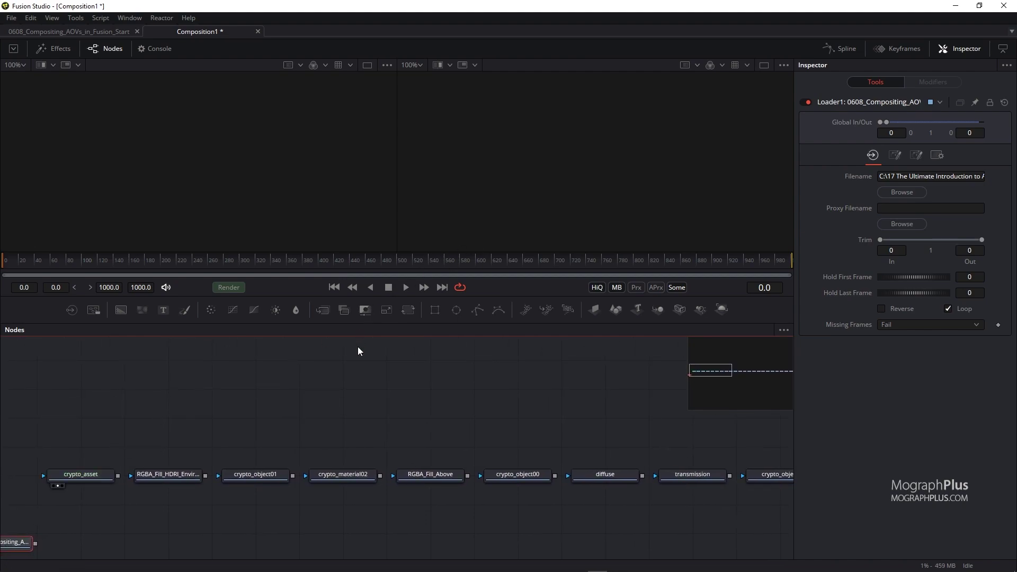
# Preview the crypto_asset, RGBA_Fill_HDRI_Environment and diffuse passes in Viewer 2.
pyautogui.press('2')
pyautogui.hotkey('ctrl', 'f')
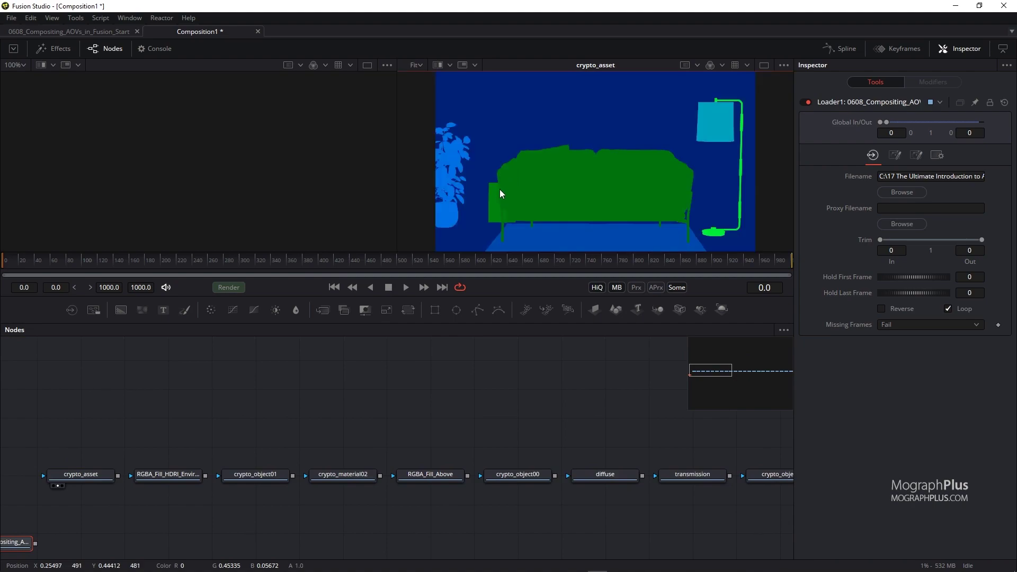
pyautogui.moveTo(358, 420); pyautogui.dragTo(309, 418)
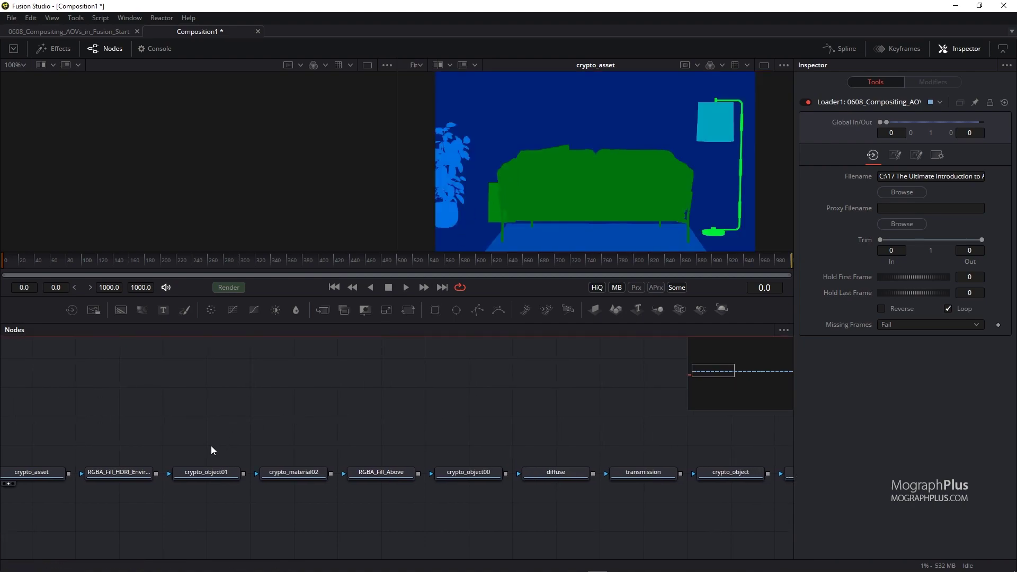
pyautogui.moveTo(114, 476); pyautogui.dragTo(539, 237)
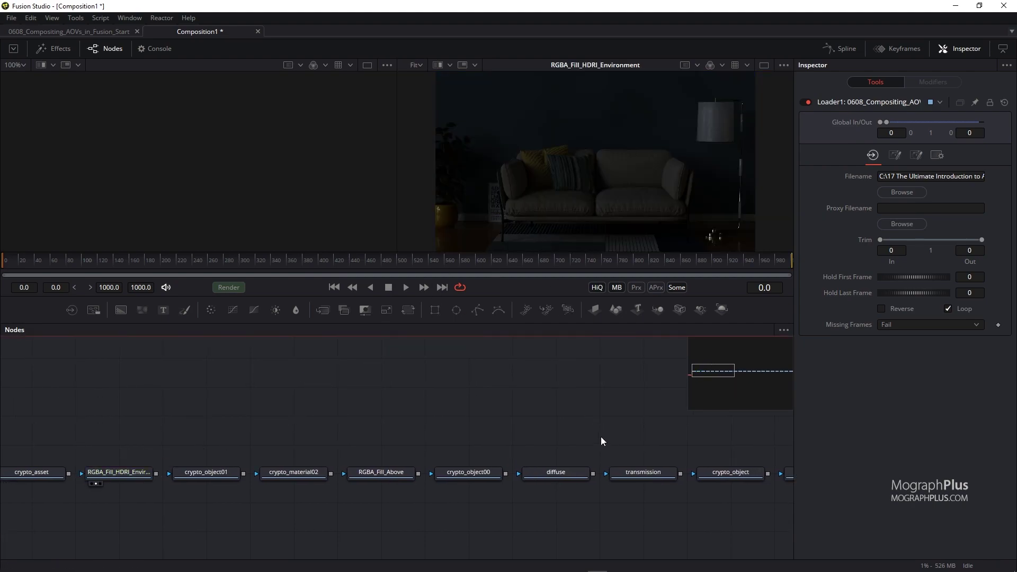
pyautogui.moveTo(599, 436); pyautogui.dragTo(408, 410)
pyautogui.moveTo(377, 477); pyautogui.dragTo(515, 245)
# Preview transmission, sss and sheen in taller viewers, then open the 0608_Compositing_AOVs_in_Fusion_Start composition.
pyautogui.moveTo(508, 407); pyautogui.dragTo(392, 407)
pyautogui.moveTo(386, 468); pyautogui.dragTo(538, 205)
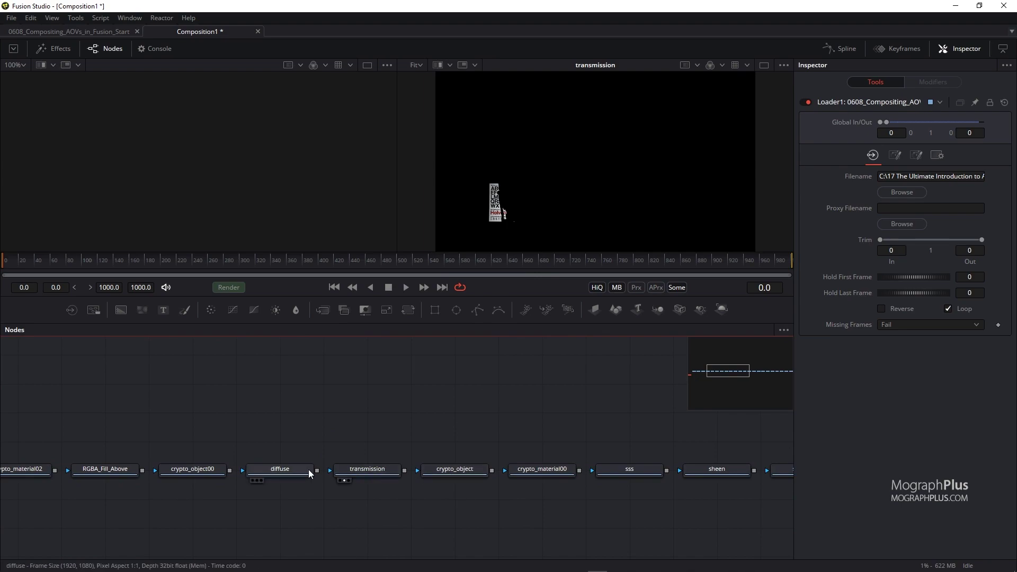
pyautogui.moveTo(459, 417); pyautogui.dragTo(257, 409)
pyautogui.moveTo(372, 461); pyautogui.dragTo(572, 169)
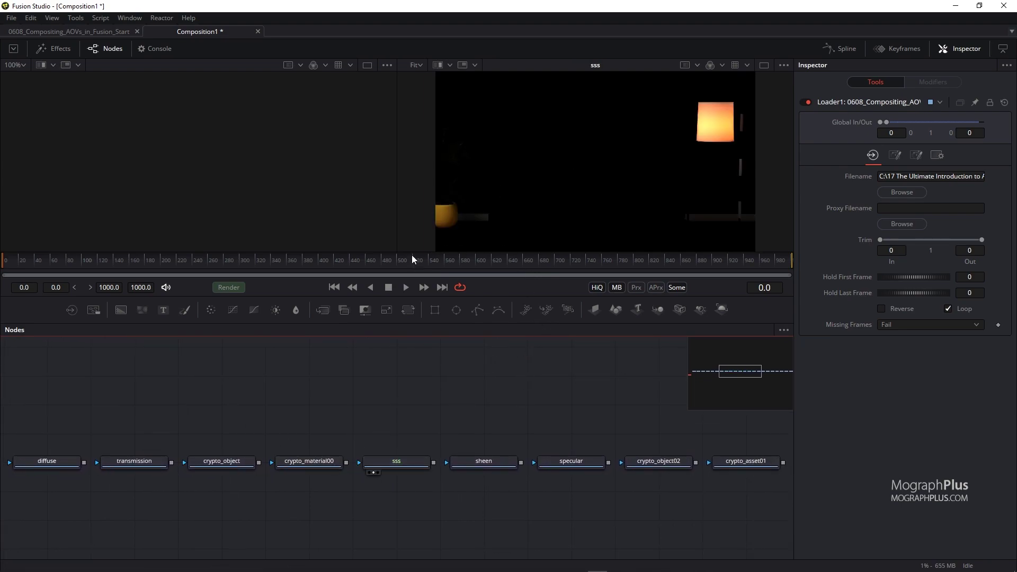
pyautogui.moveTo(411, 253); pyautogui.dragTo(409, 319)
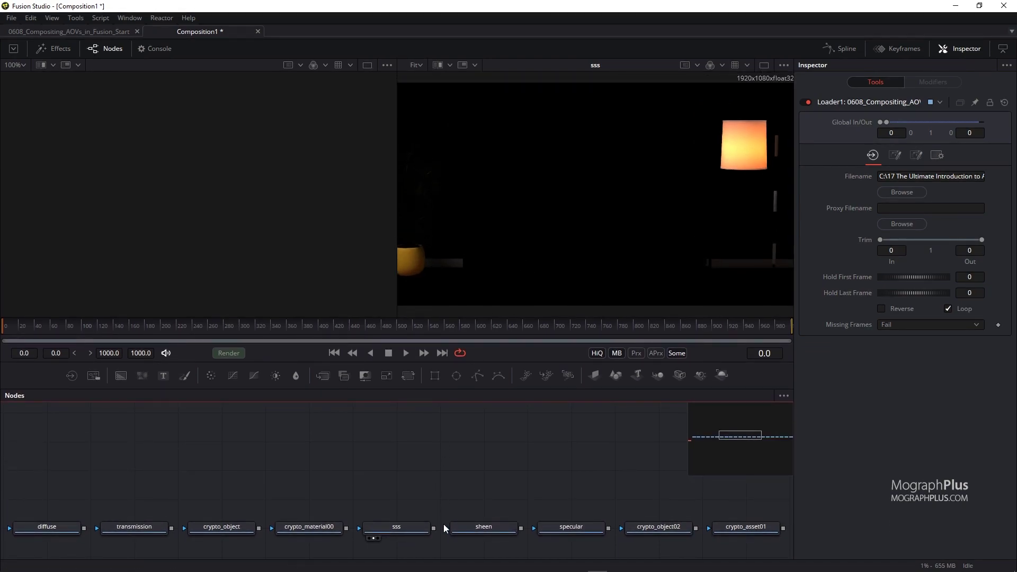
pyautogui.moveTo(455, 528); pyautogui.dragTo(542, 235)
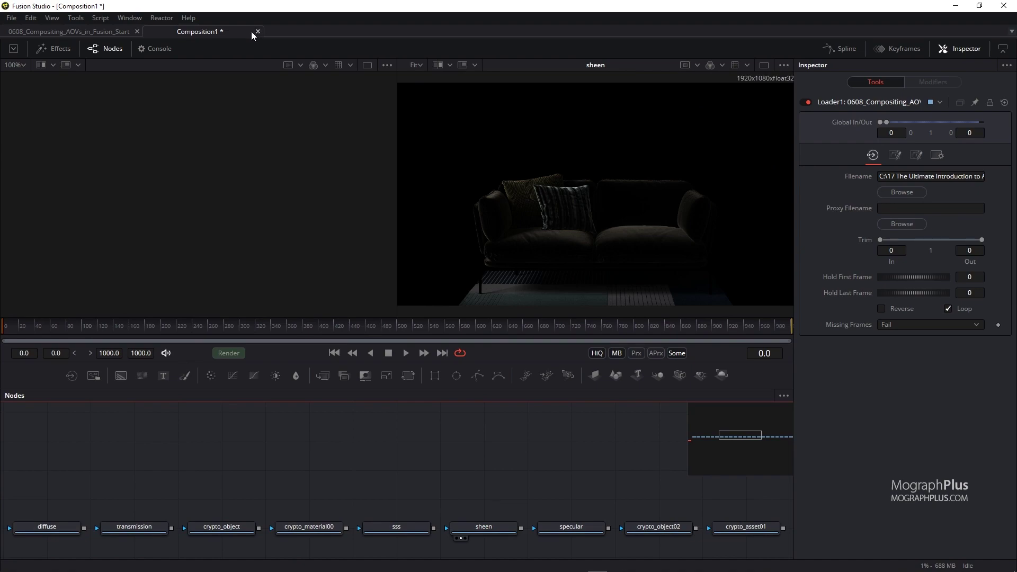
pyautogui.click(113, 32)
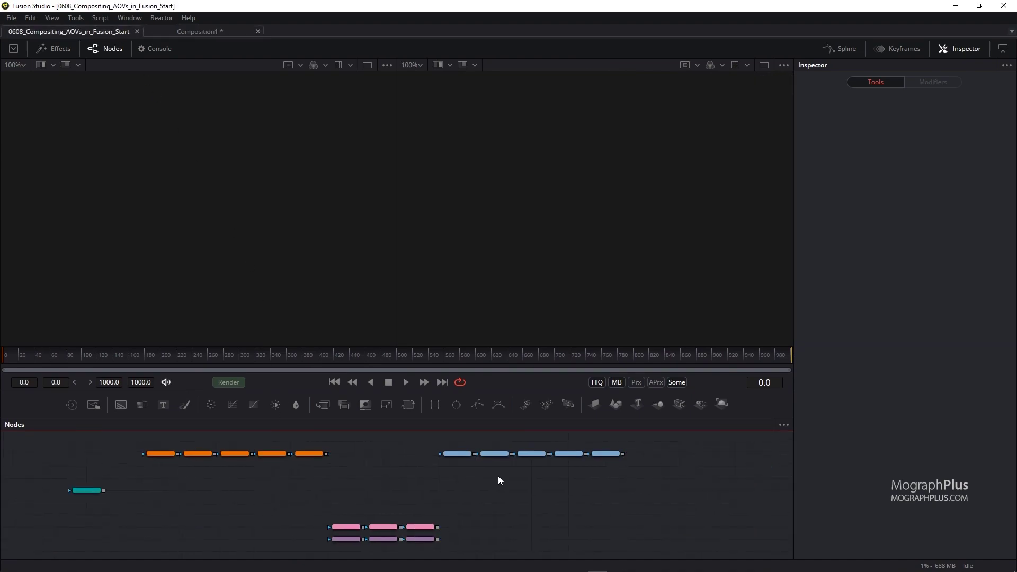
# View the diffuse, transmission, sss and sheen passes in the right viewer.
pyautogui.scroll(3, 532, 485)
pyautogui.moveTo(518, 473); pyautogui.dragTo(369, 521)
pyautogui.scroll(2, 360, 514)
pyautogui.moveTo(232, 477); pyautogui.dragTo(450, 287)
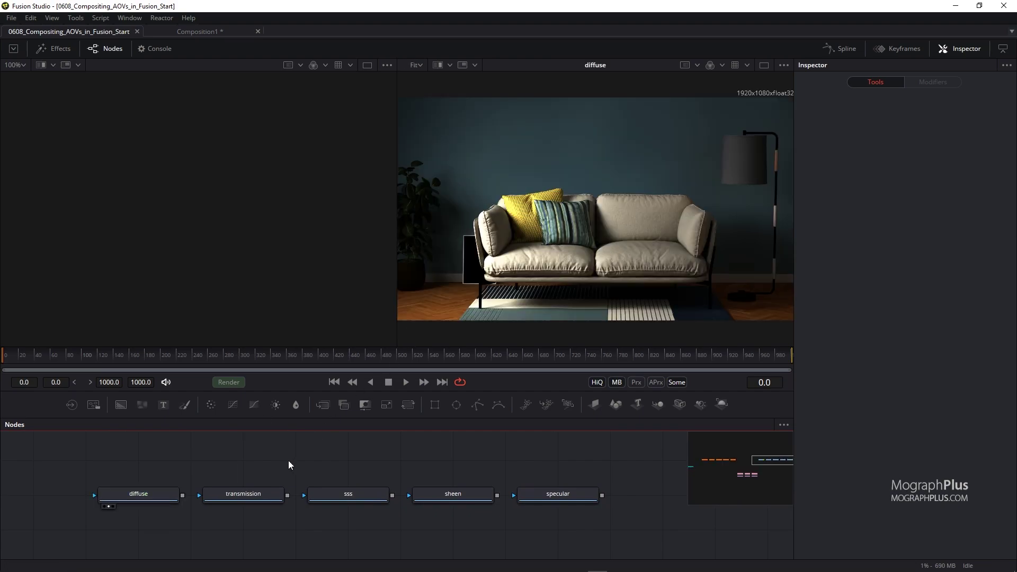
pyautogui.moveTo(244, 494); pyautogui.dragTo(493, 303)
pyautogui.moveTo(333, 496); pyautogui.dragTo(569, 296)
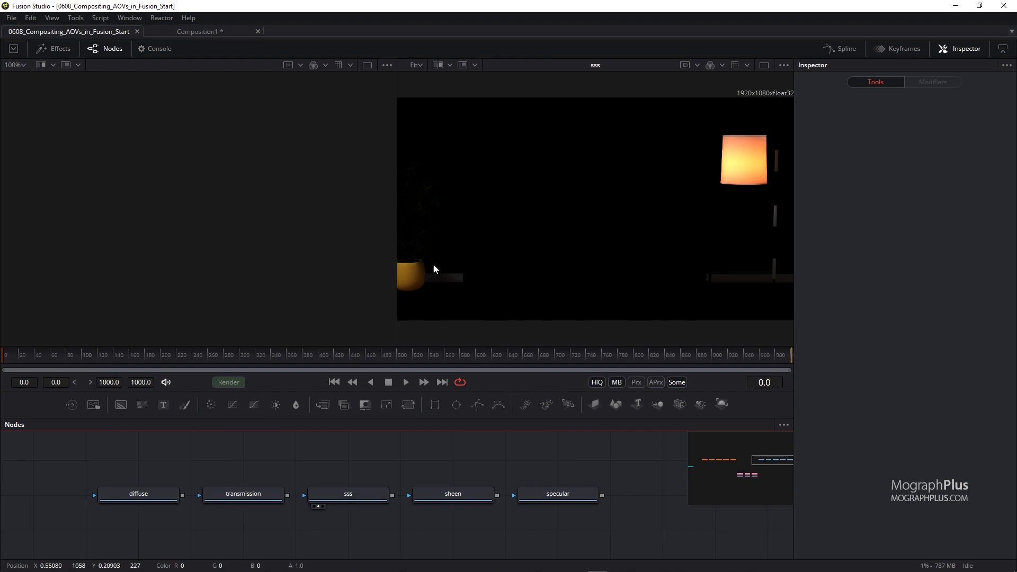
pyautogui.moveTo(461, 495); pyautogui.dragTo(536, 299)
pyautogui.moveTo(564, 492); pyautogui.dragTo(561, 301)
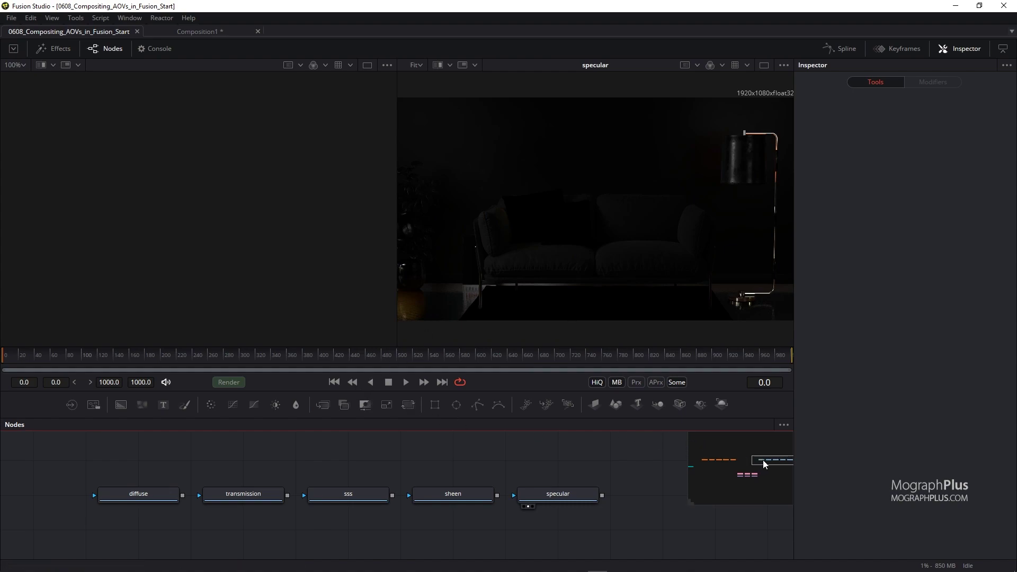
# View the Fill_HDRI_Environment, Fill_Above, Floor_Lamp, Key_Left and Fill_Right light groups.
pyautogui.moveTo(764, 460); pyautogui.dragTo(721, 460)
pyautogui.moveTo(183, 493); pyautogui.dragTo(465, 324)
pyautogui.moveTo(273, 497)
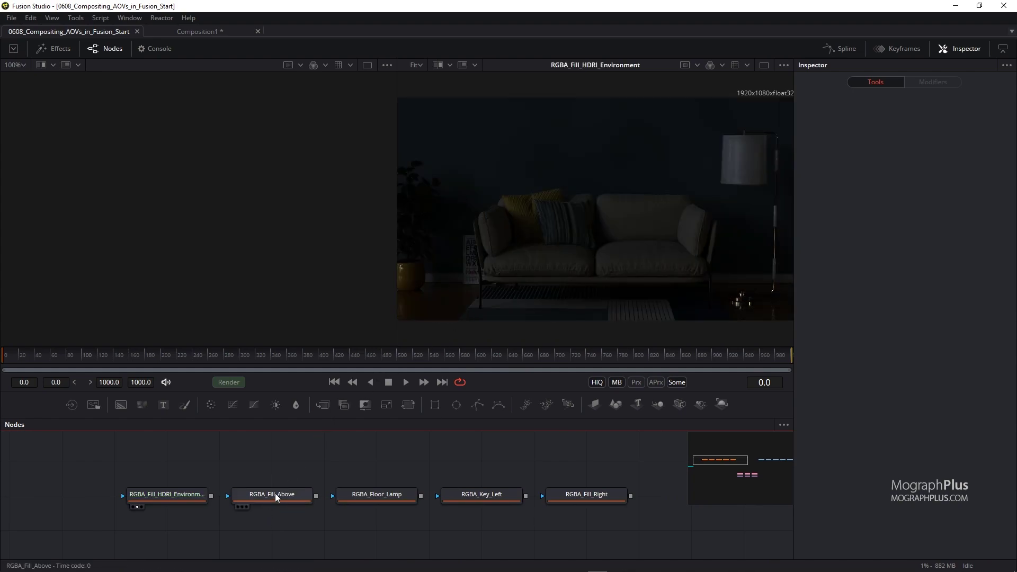
pyautogui.moveTo(275, 493); pyautogui.dragTo(458, 345)
pyautogui.moveTo(336, 494)
pyautogui.moveTo(361, 494); pyautogui.dragTo(521, 324)
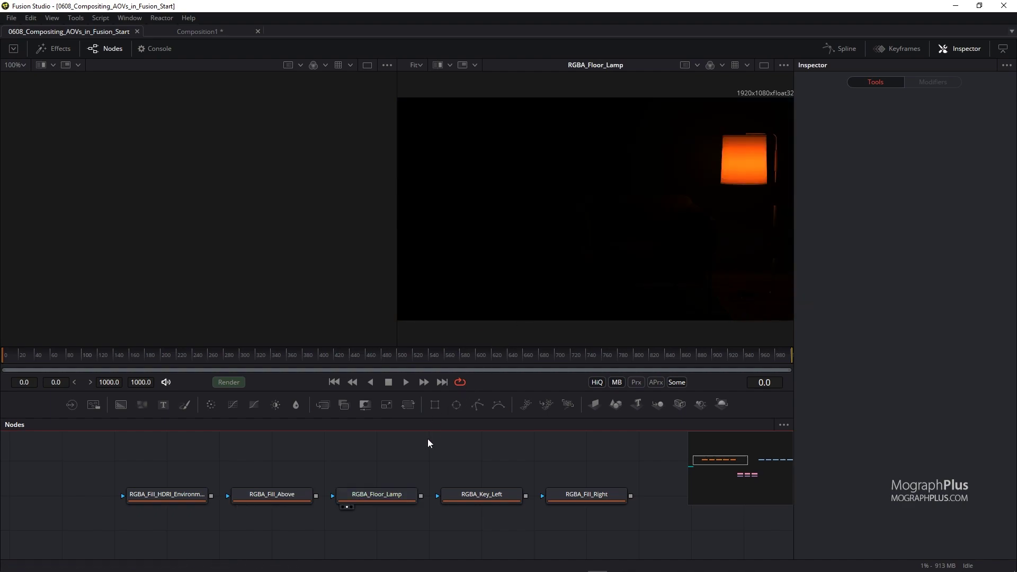
pyautogui.moveTo(478, 494); pyautogui.dragTo(546, 297)
pyautogui.moveTo(561, 495); pyautogui.dragTo(579, 327)
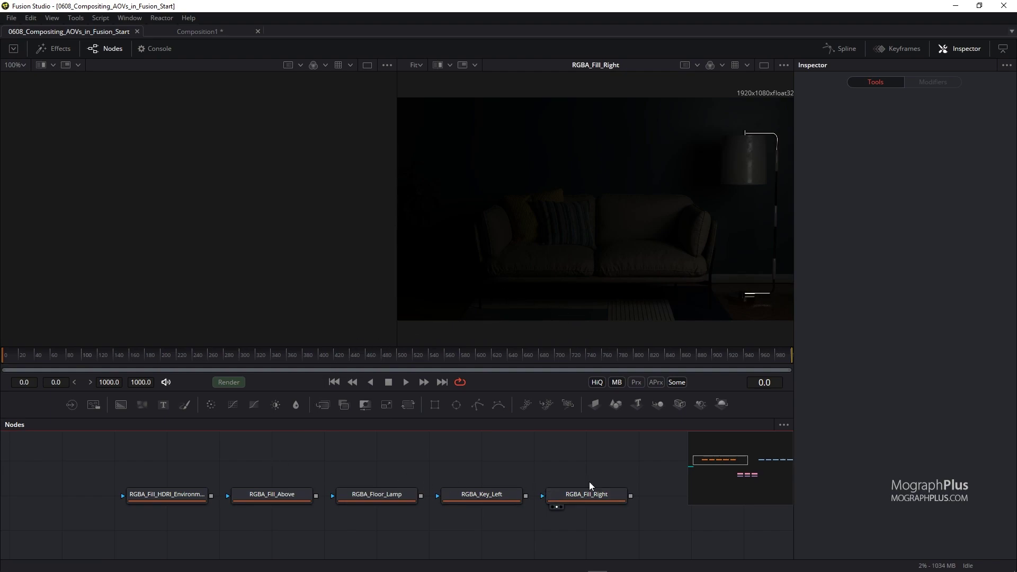
pyautogui.moveTo(721, 465); pyautogui.dragTo(749, 476)
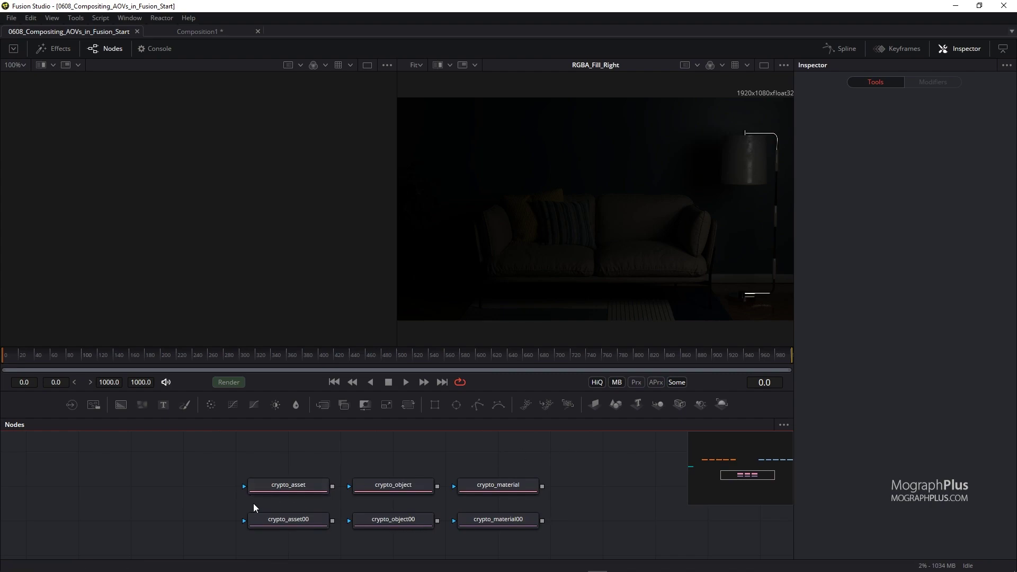
# View the crypto_asset, crypto_object, crypto_material mattes and their 00 variants.
pyautogui.moveTo(285, 486); pyautogui.dragTo(481, 322)
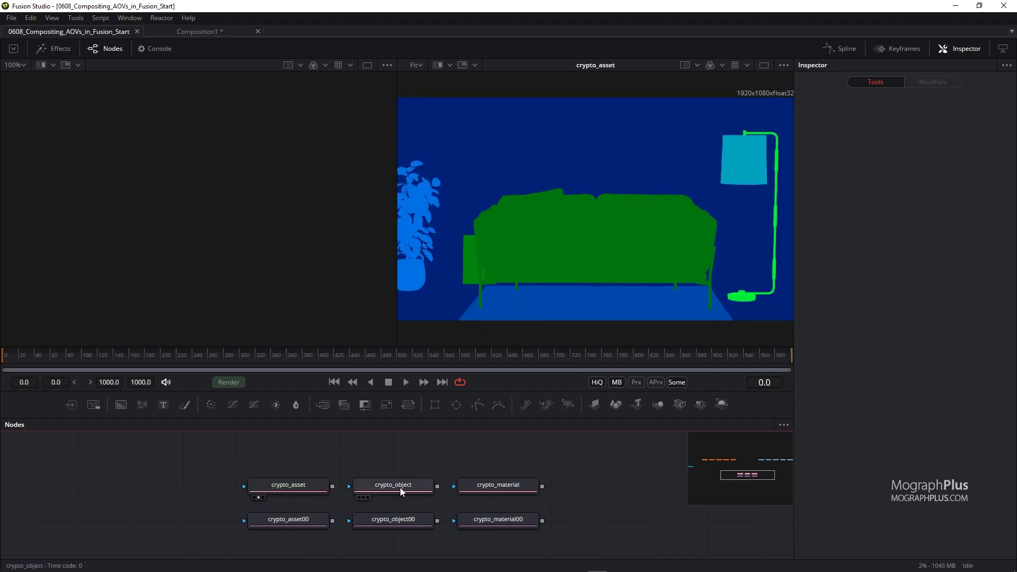
pyautogui.moveTo(400, 488); pyautogui.dragTo(504, 329)
pyautogui.moveTo(495, 492); pyautogui.dragTo(539, 277)
pyautogui.moveTo(258, 518); pyautogui.dragTo(260, 483)
pyautogui.moveTo(320, 446); pyautogui.dragTo(522, 279)
pyautogui.click(380, 520)
pyautogui.moveTo(495, 523); pyautogui.dragTo(529, 270)
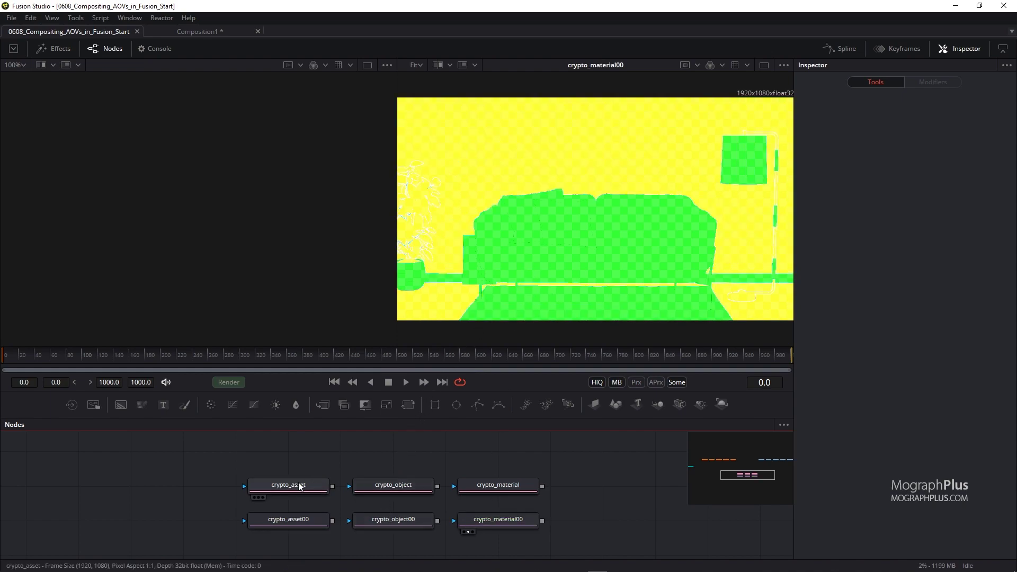
# Recheck crypto_asset, crypto_object00, crypto_material00 and crypto_material, then return to the diffuse–specular row.
pyautogui.moveTo(302, 485); pyautogui.dragTo(484, 286)
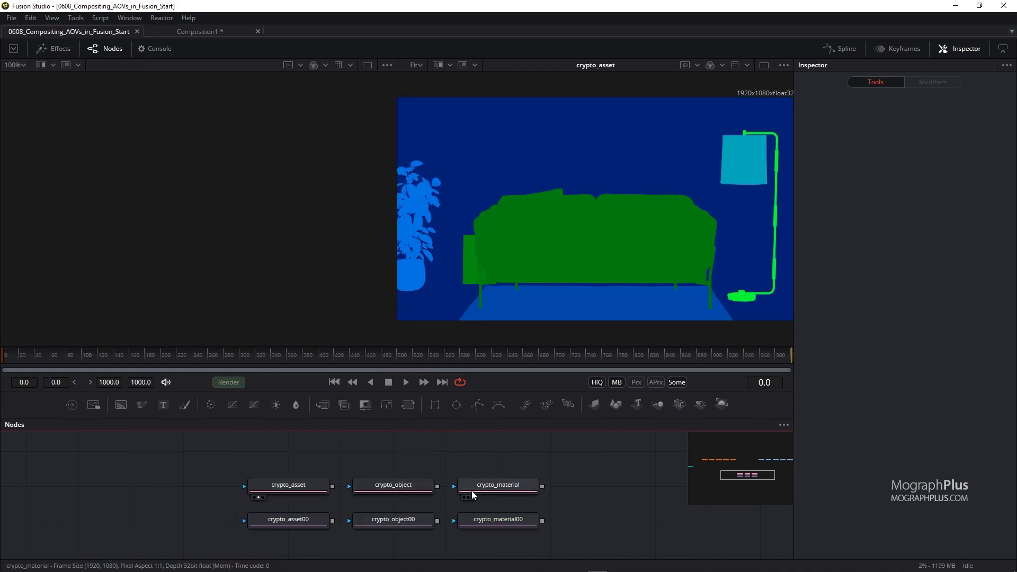
pyautogui.moveTo(401, 520); pyautogui.dragTo(482, 288)
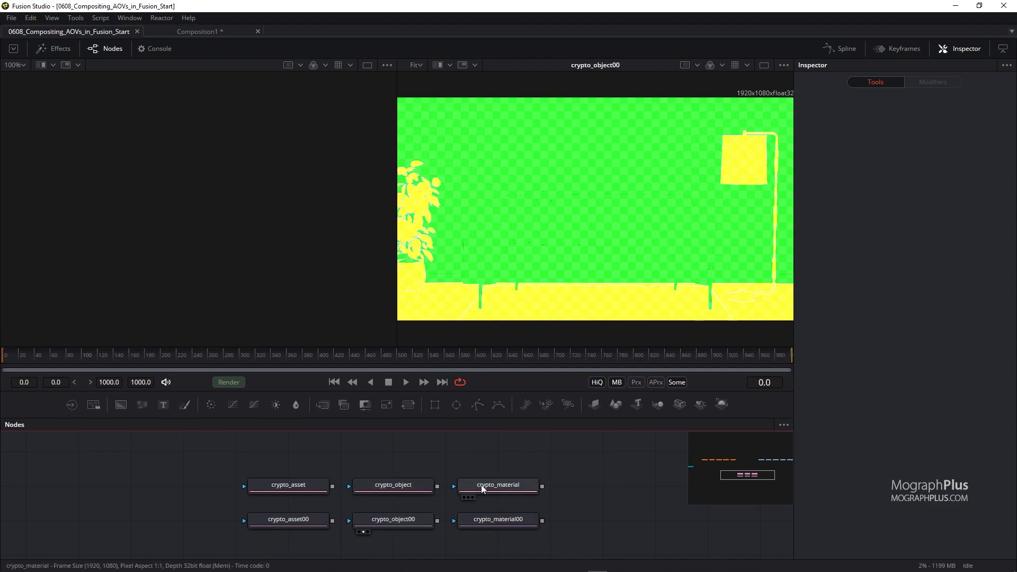
pyautogui.moveTo(493, 517); pyautogui.dragTo(523, 279)
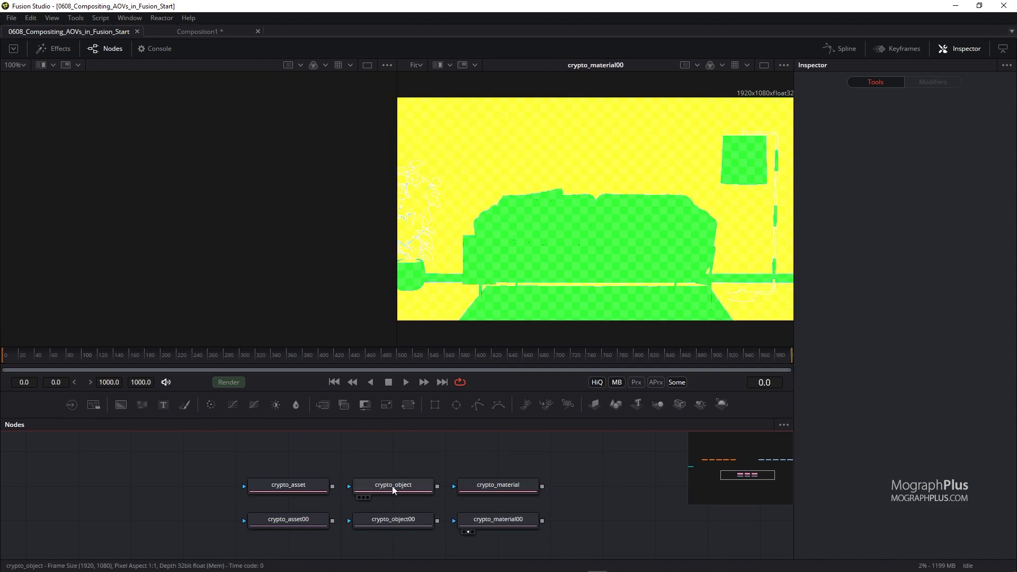
pyautogui.moveTo(495, 485); pyautogui.dragTo(536, 301)
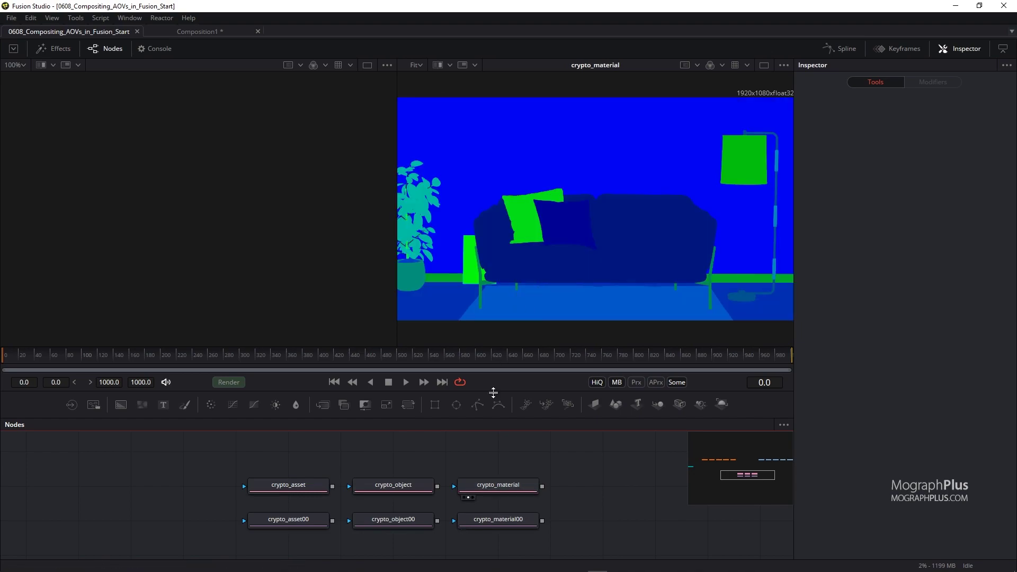
pyautogui.moveTo(710, 473); pyautogui.dragTo(780, 465)
pyautogui.scroll(-2, 404, 504)
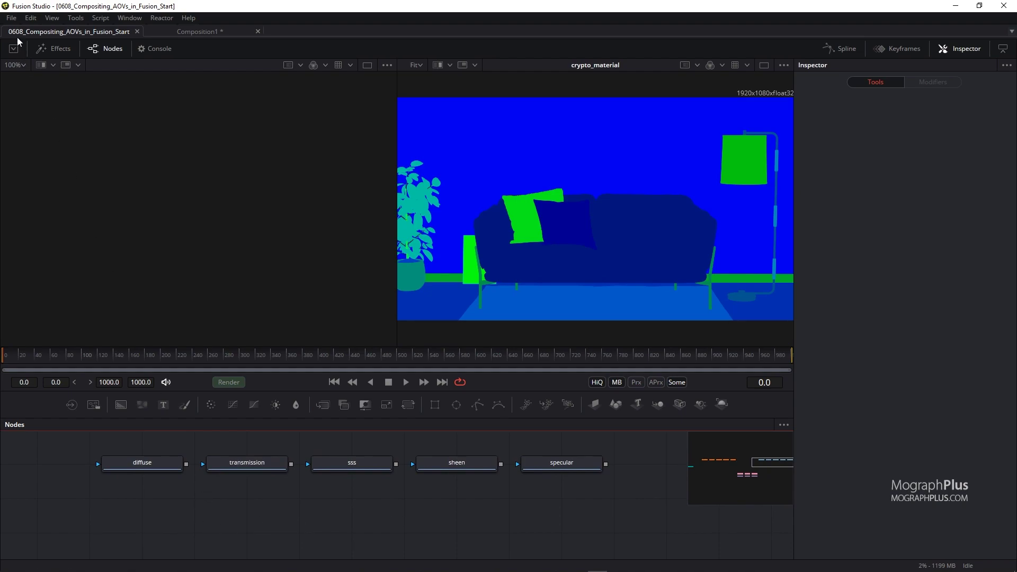
# In Preferences > Frame Format, set colour depth to 32 bit float per channel (128 bit) and save.
pyautogui.click(11, 18)
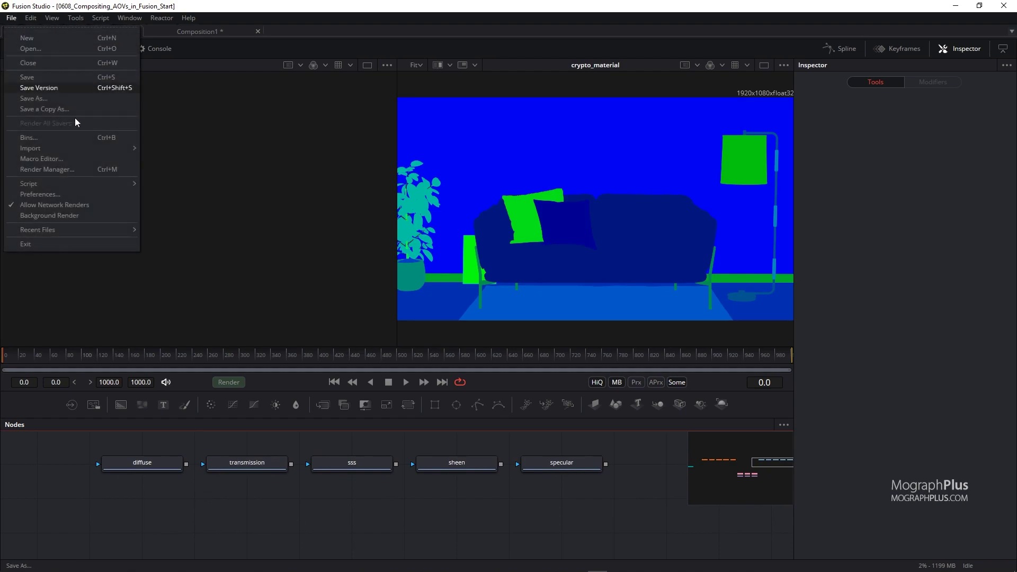
pyautogui.click(89, 193)
pyautogui.click(406, 197)
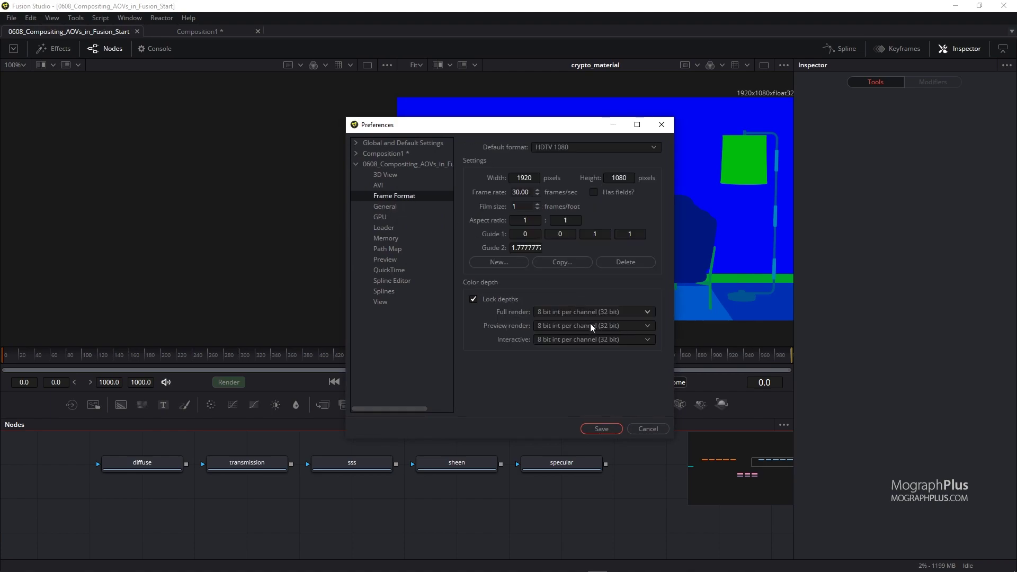
pyautogui.click(596, 314)
pyautogui.click(590, 349)
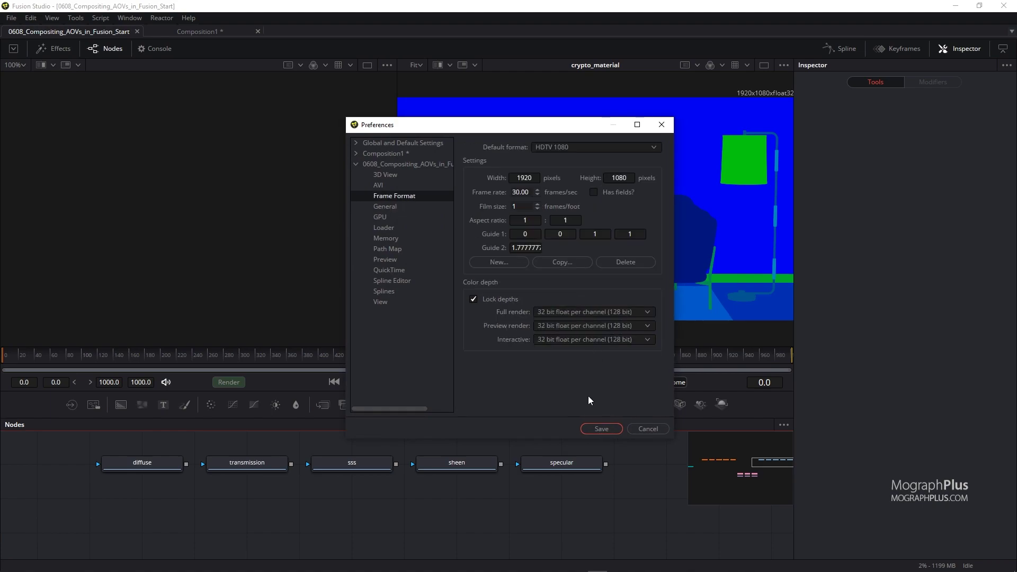
pyautogui.click(596, 428)
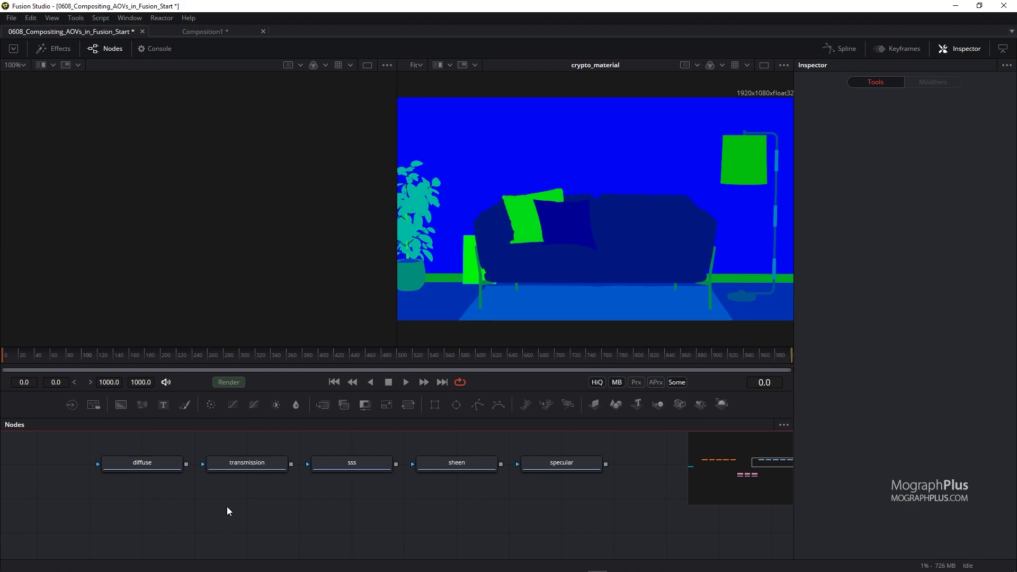
# Add a Channel Booleans node below the passes and wire diffuse and transmission into it.
pyautogui.hotkey('shift', 'space')
pyautogui.write('channel')
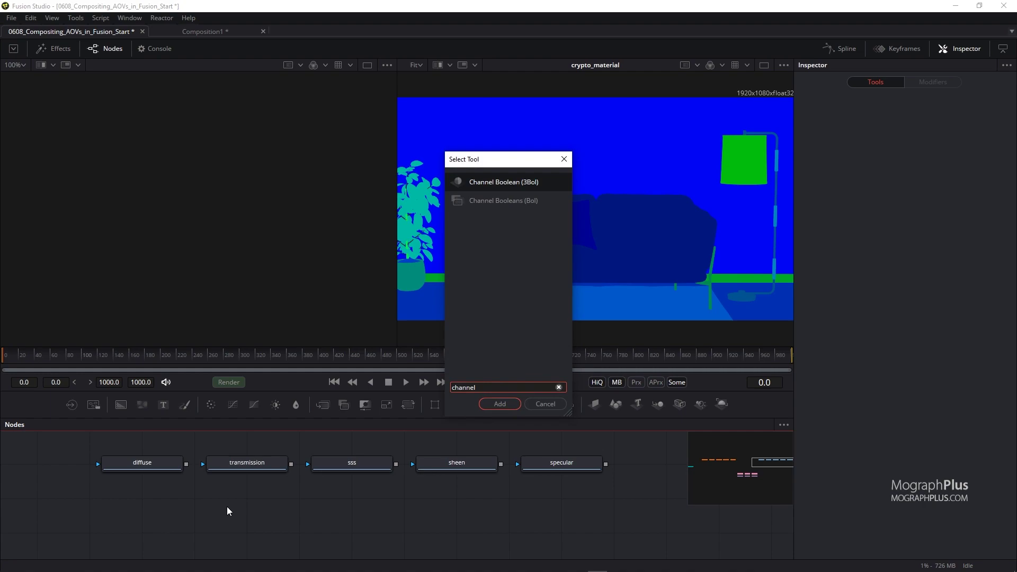
pyautogui.press('Down')
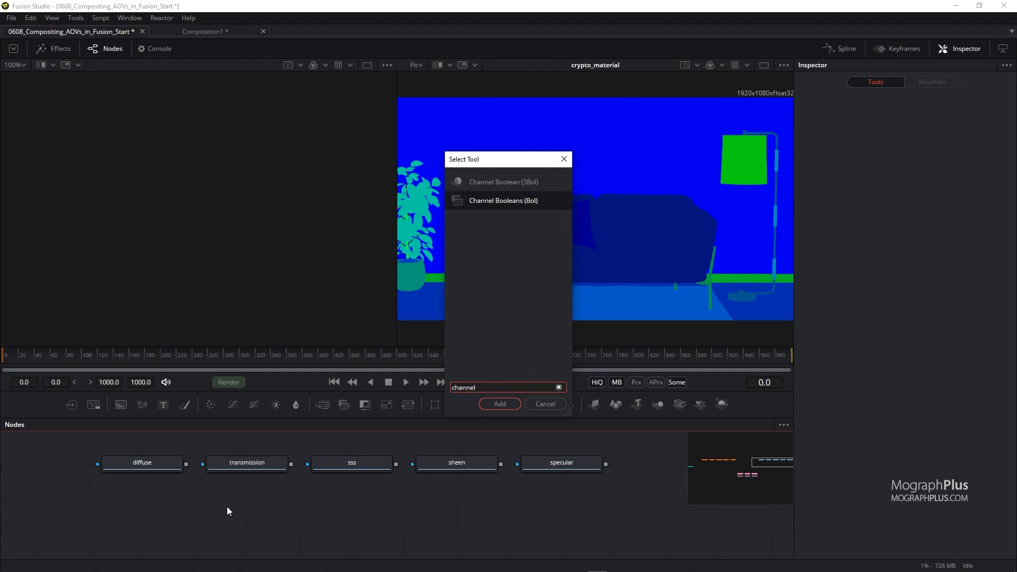
pyautogui.press('Return')
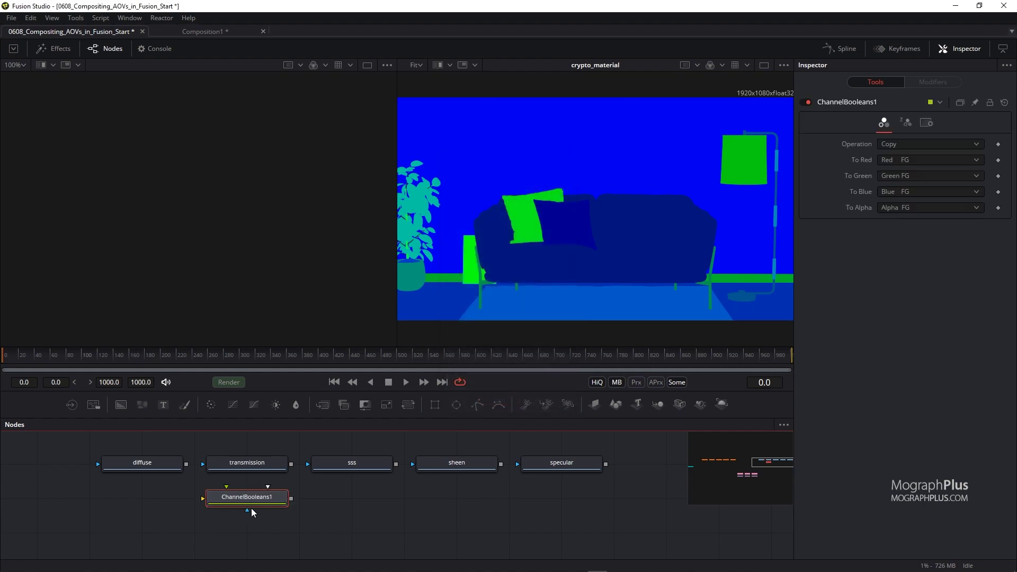
pyautogui.moveTo(253, 505); pyautogui.dragTo(195, 519)
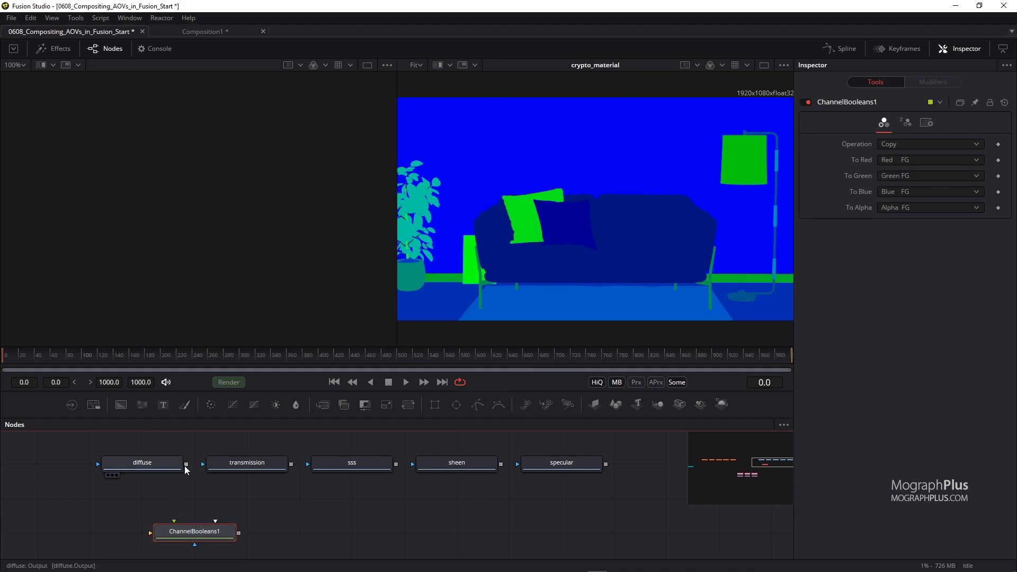
pyautogui.moveTo(186, 469); pyautogui.dragTo(199, 532)
pyautogui.moveTo(291, 464); pyautogui.dragTo(212, 530)
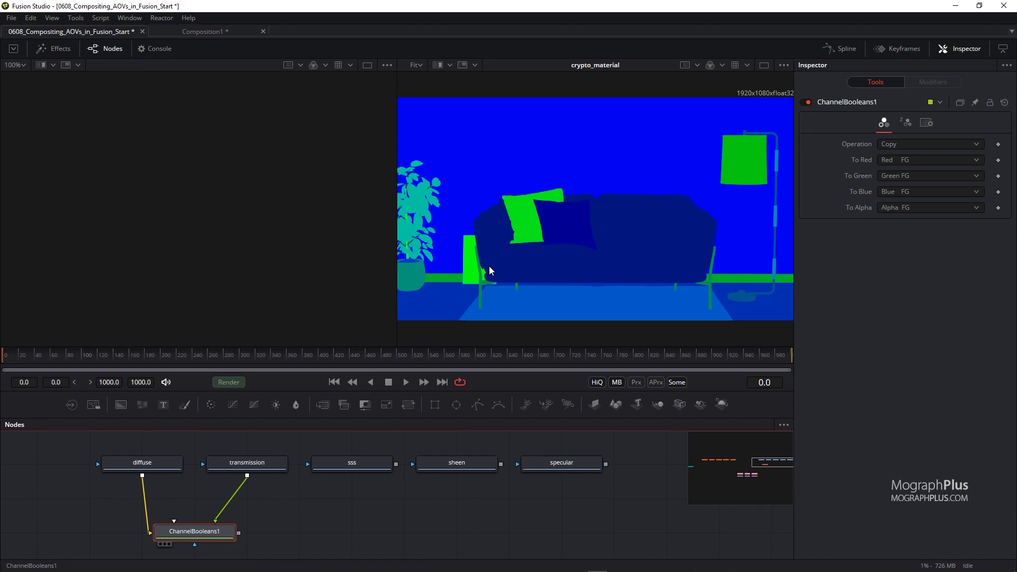
# View the Channel Booleans result, with Operation set to Add and To Alpha set to Do Nothing.
pyautogui.press('2')
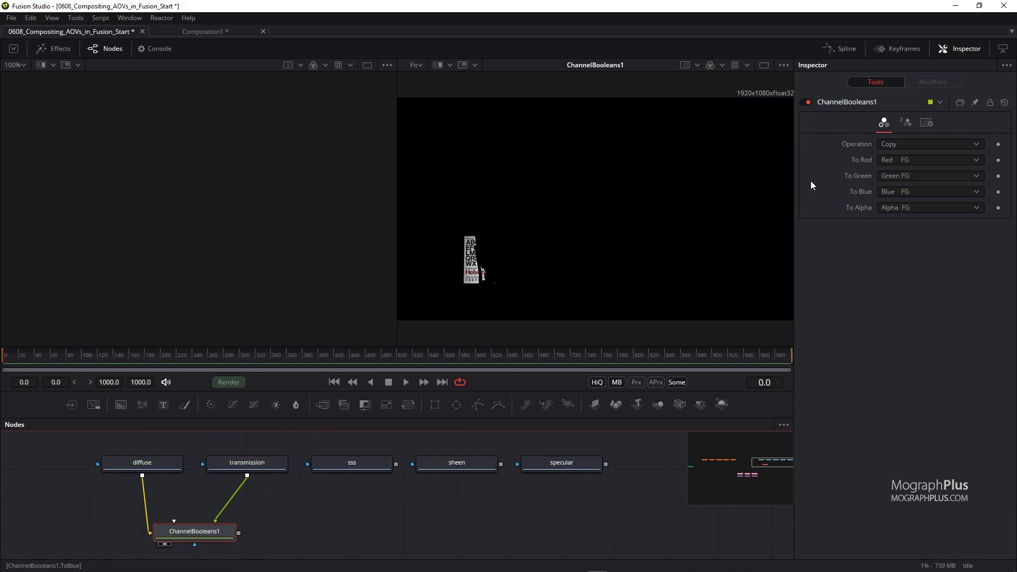
pyautogui.click(883, 145)
pyautogui.click(909, 159)
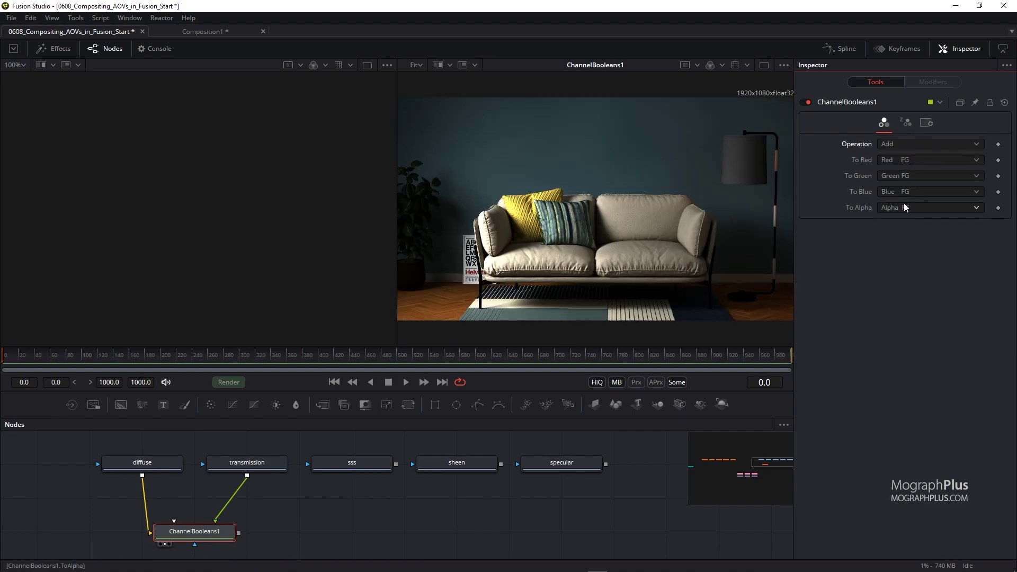
pyautogui.click(910, 208)
pyautogui.click(915, 218)
# Paste a copy of the Channel Booleans node, chaining the first Add node and the sss pass into it.
pyautogui.click(275, 516)
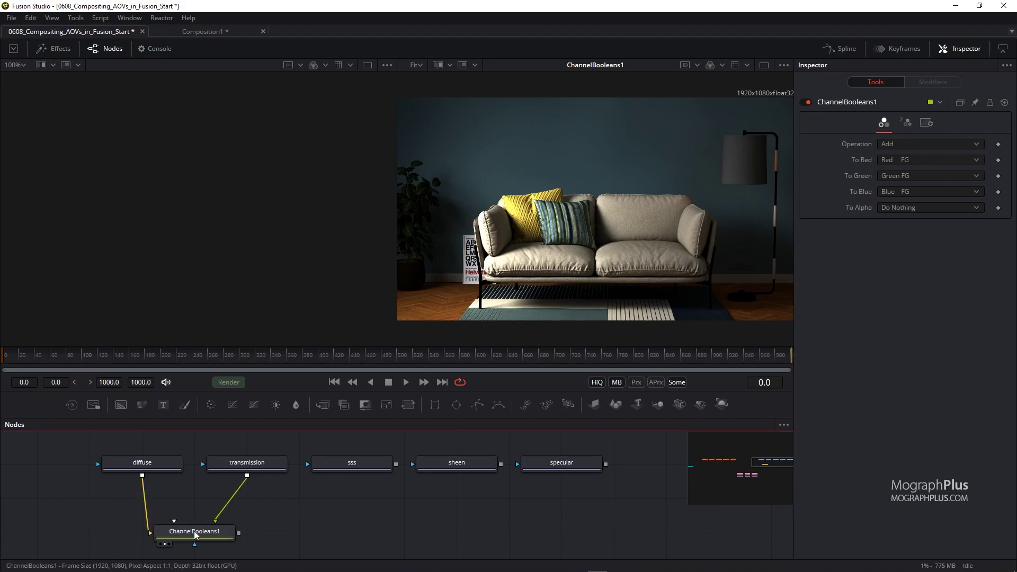
pyautogui.scroll(-1, 303, 520)
pyautogui.click(305, 514)
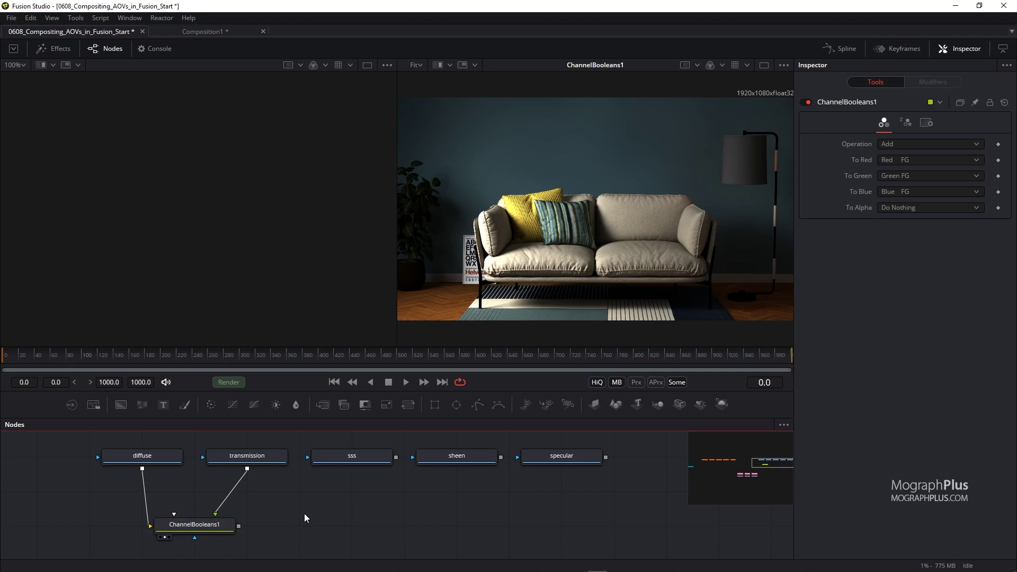
pyautogui.hotkey('ctrl', 'v')
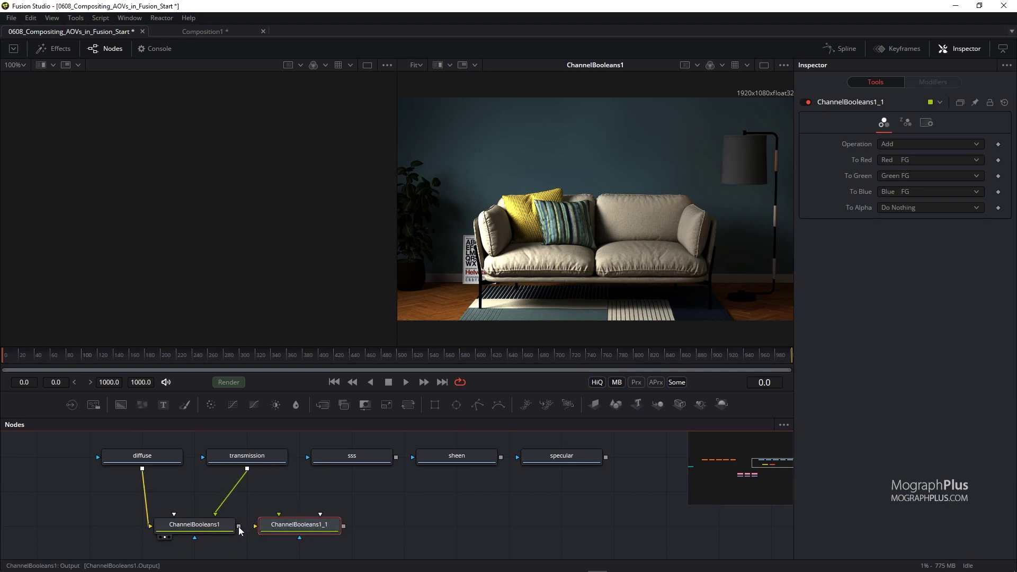
pyautogui.moveTo(239, 527); pyautogui.dragTo(290, 527)
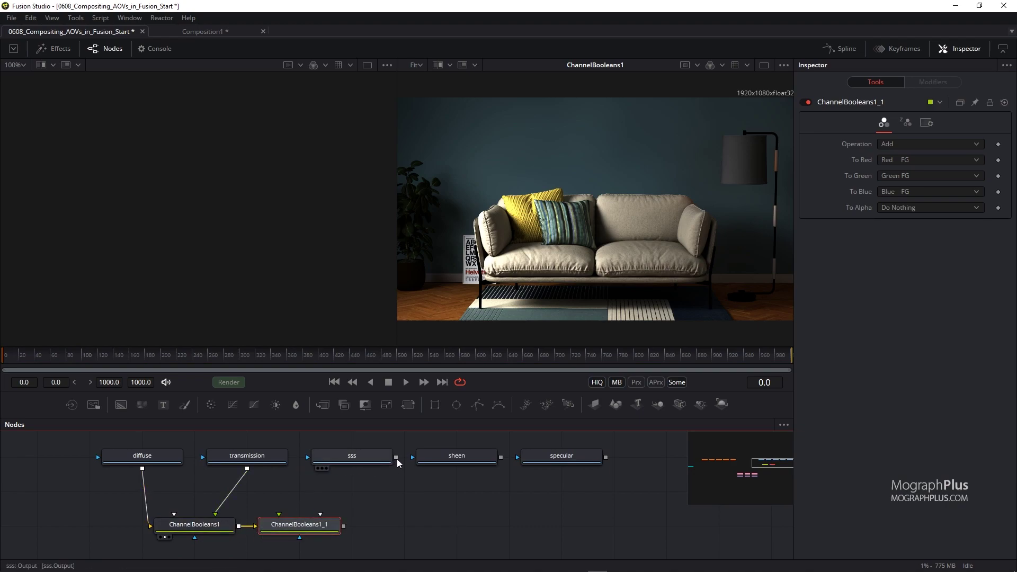
pyautogui.moveTo(396, 457); pyautogui.dragTo(298, 526)
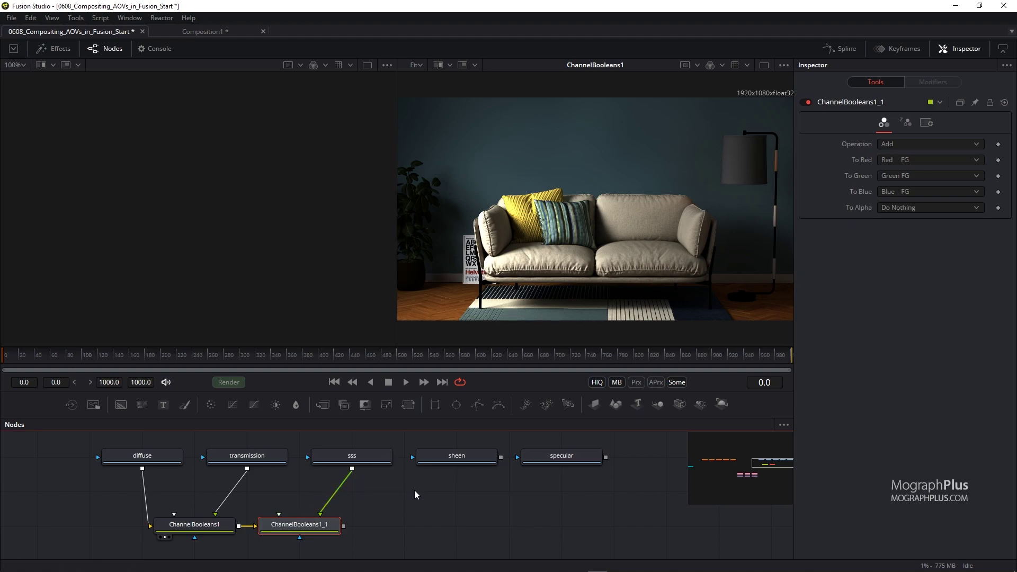
# View ChannelBooleans1_1's result and confirm its operation stays Add.
pyautogui.press('2')
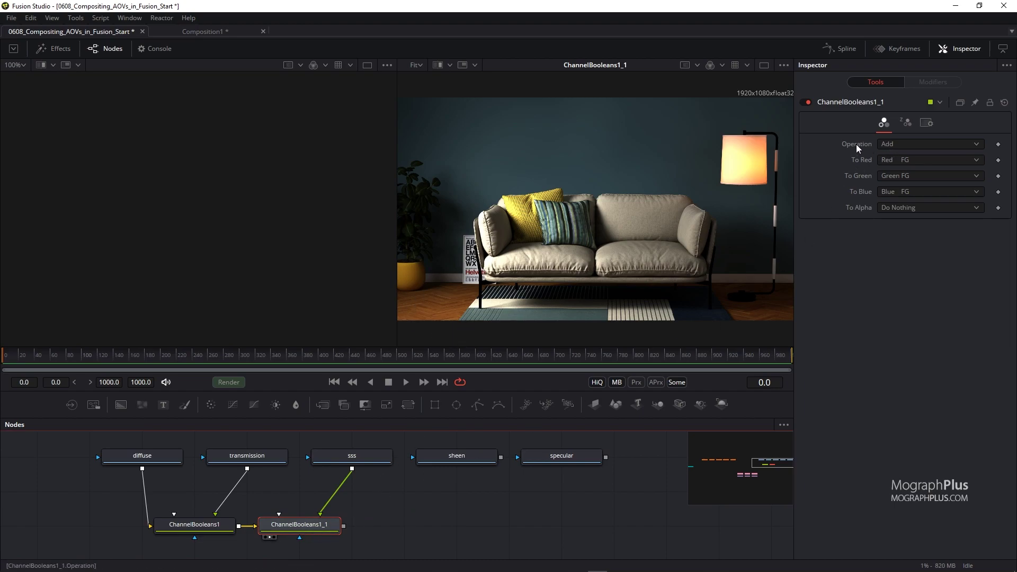
pyautogui.click(908, 144)
pyautogui.click(908, 145)
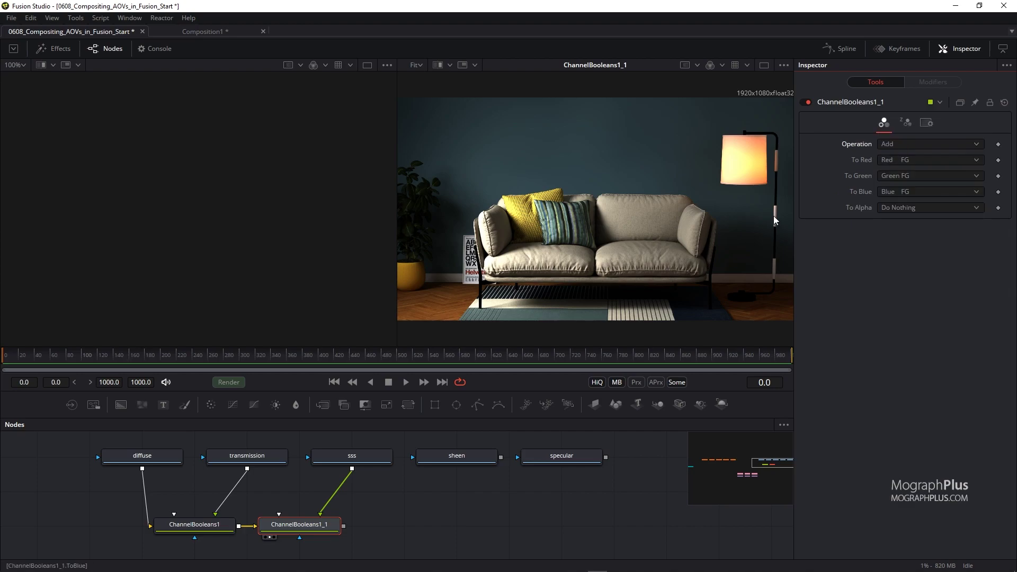
pyautogui.click(308, 524)
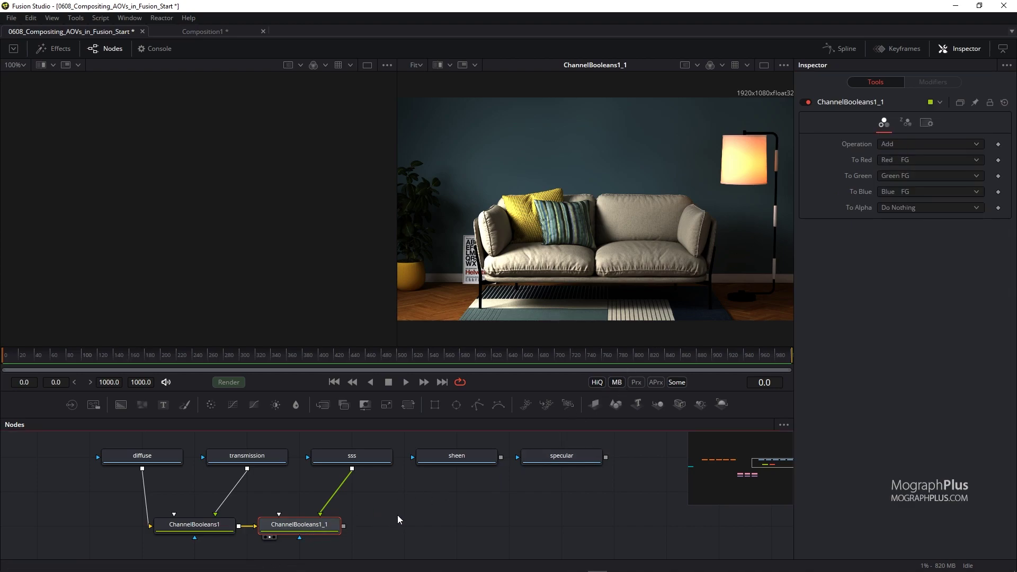
# Paste a third Add node after the second and wire the sheen pass into it.
pyautogui.scroll(-1, 411, 514)
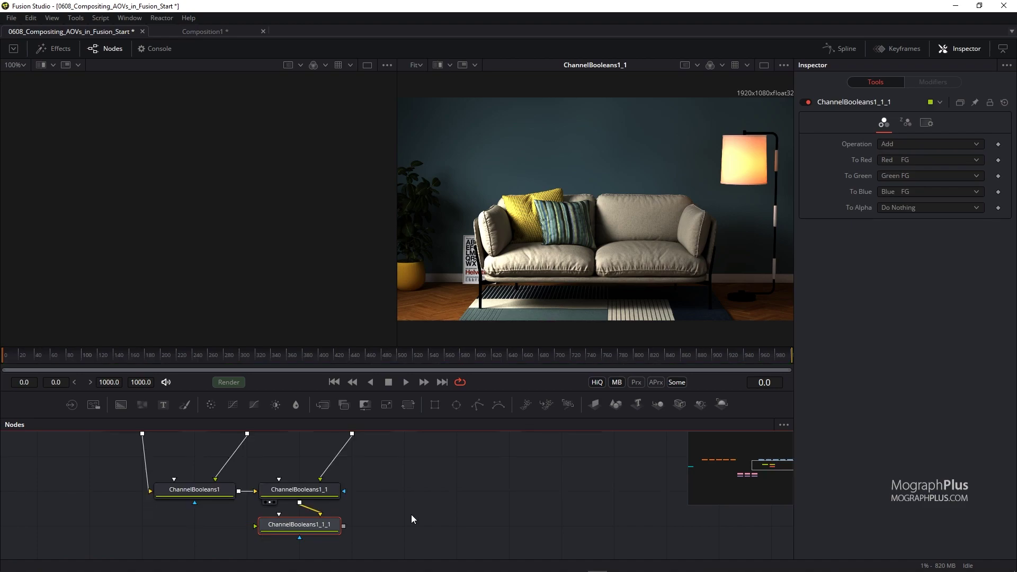
pyautogui.click(389, 501)
pyautogui.scroll(1, 387, 497)
pyautogui.click(320, 526)
pyautogui.hotkey('ctrl', 'v')
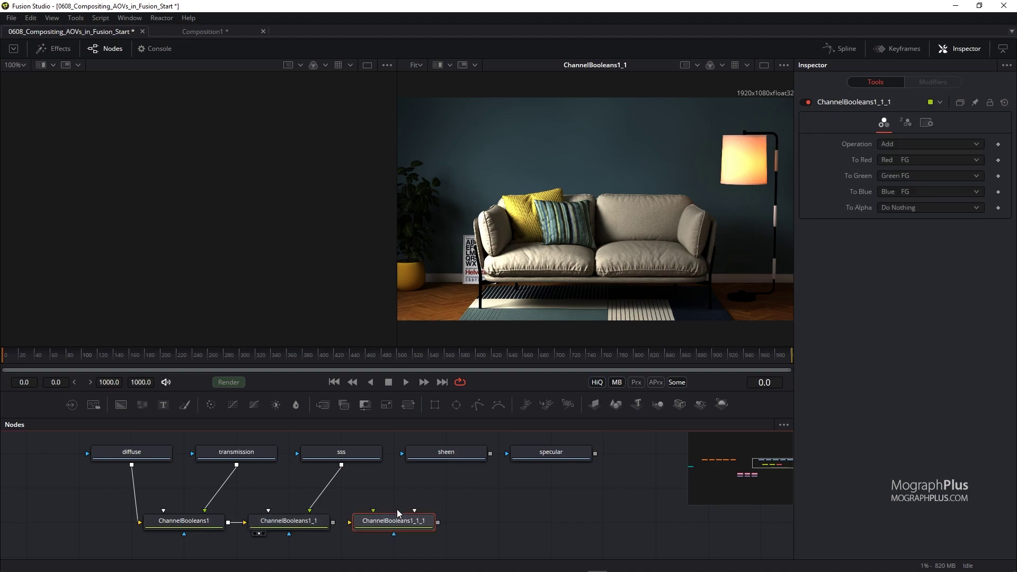
pyautogui.moveTo(333, 523); pyautogui.dragTo(394, 520)
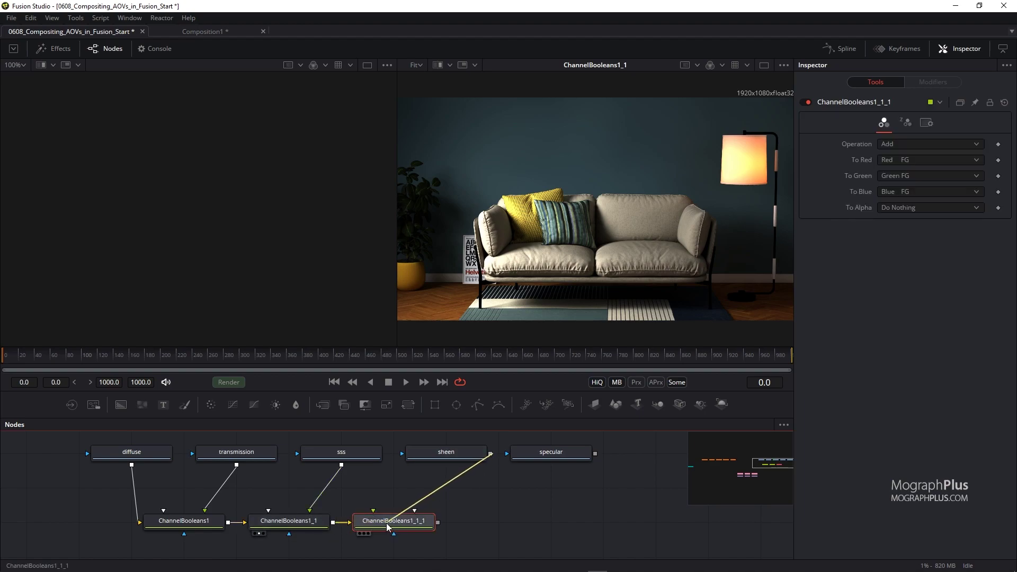
pyautogui.moveTo(386, 523); pyautogui.dragTo(520, 290)
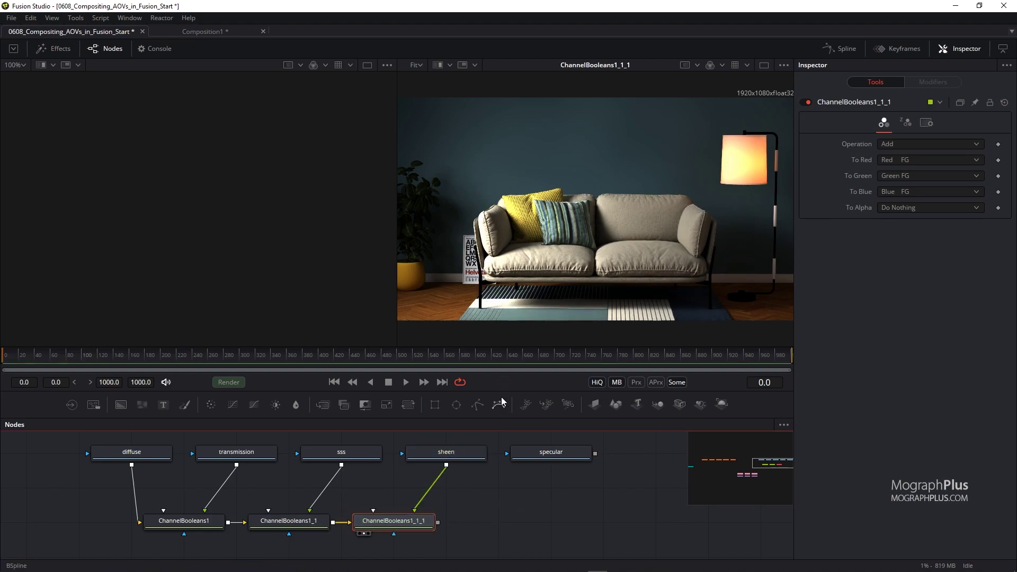
# Paste a fourth Add node after the third and wire the specular pass into it.
pyautogui.click(471, 507)
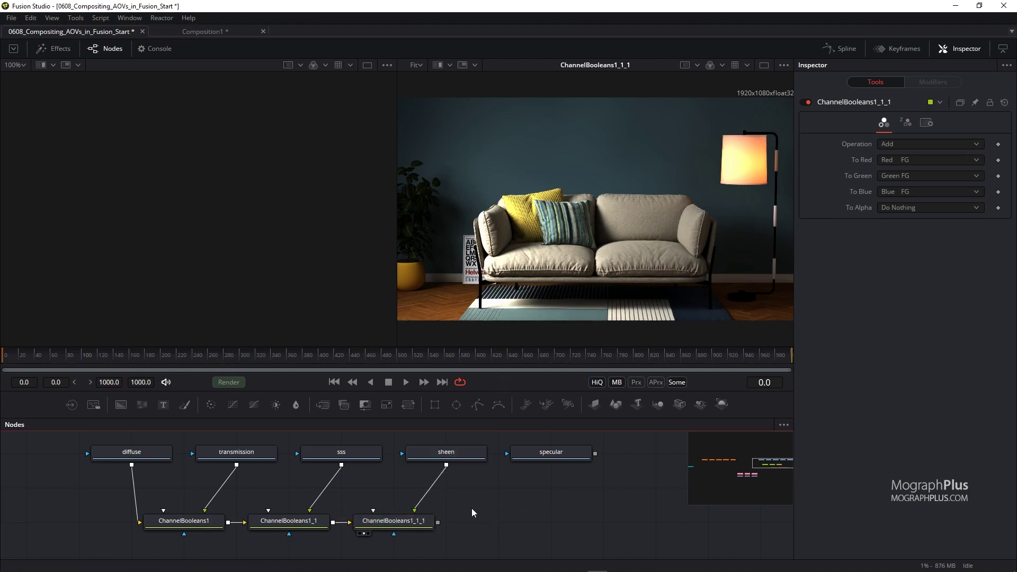
pyautogui.click(408, 515)
pyautogui.hotkey('ctrl', 'v')
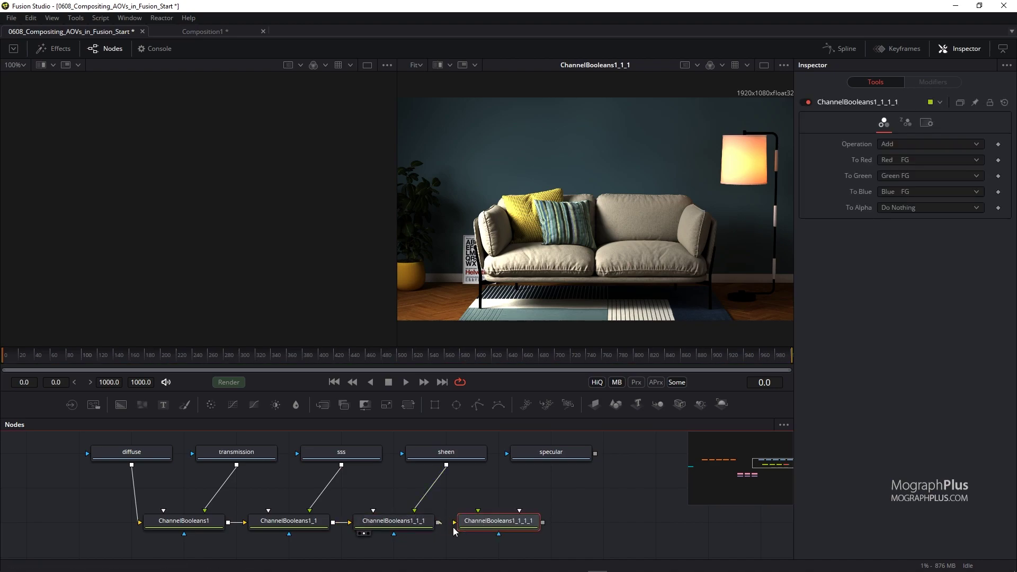
pyautogui.moveTo(596, 454); pyautogui.dragTo(515, 522)
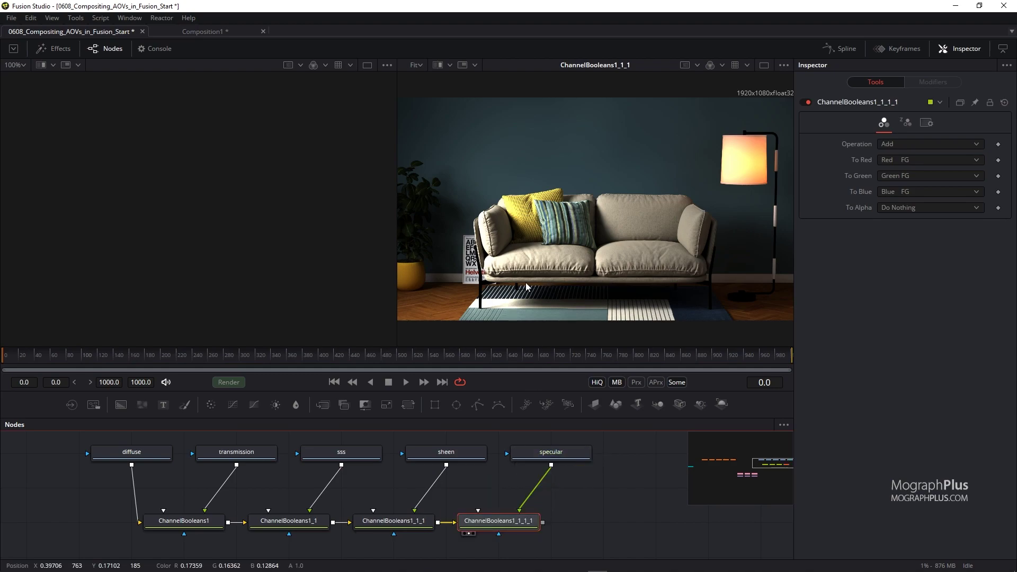
# Drag the viewer dividers to enlarge the composite viewer and shift the node graph left.
pyautogui.moveTo(397, 268); pyautogui.dragTo(329, 268)
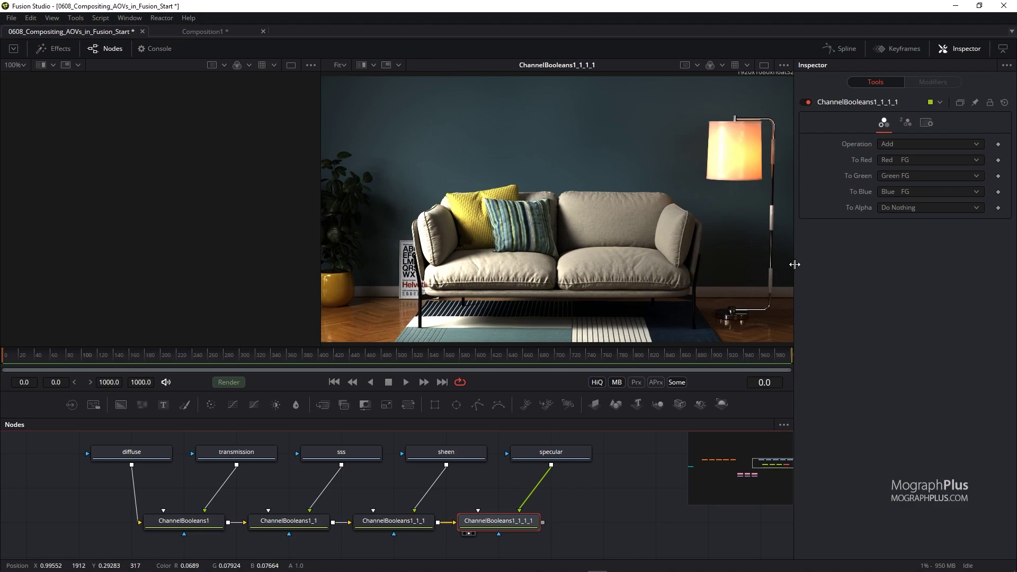
pyautogui.moveTo(795, 266); pyautogui.dragTo(815, 266)
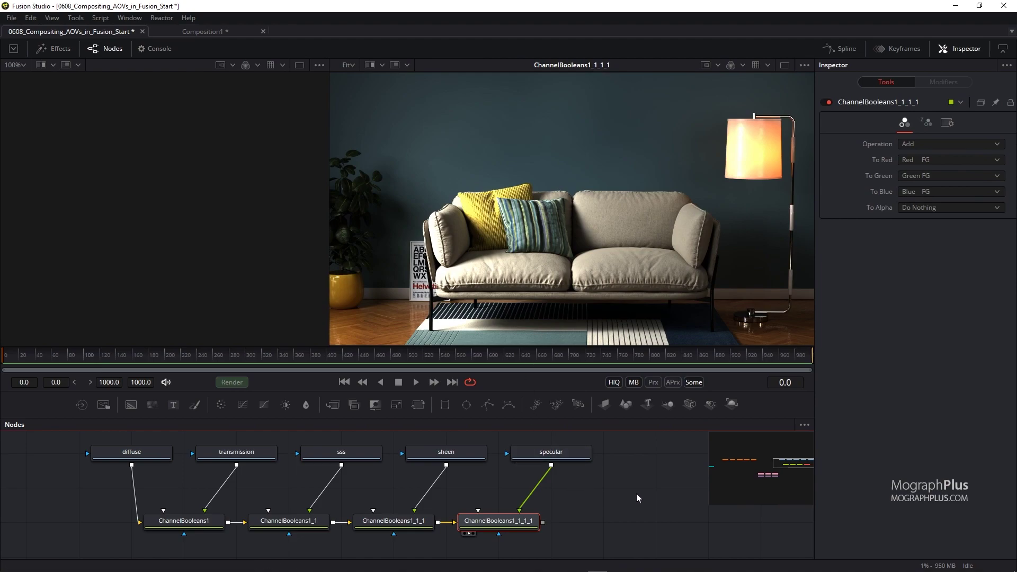
pyautogui.moveTo(637, 494); pyautogui.dragTo(530, 490)
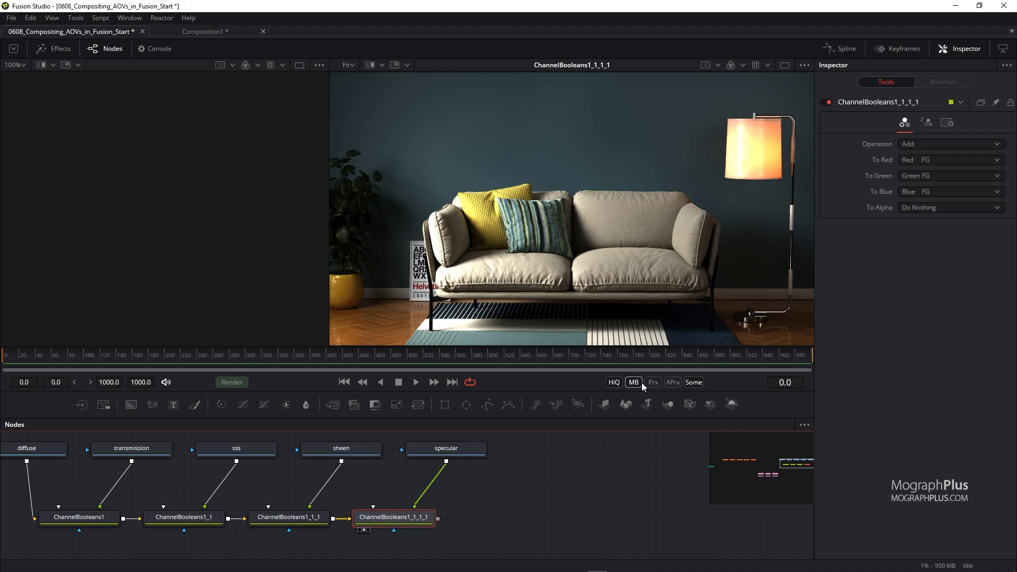
# Add an OCIO Colorspace node after the last Add node.
pyautogui.click(573, 491)
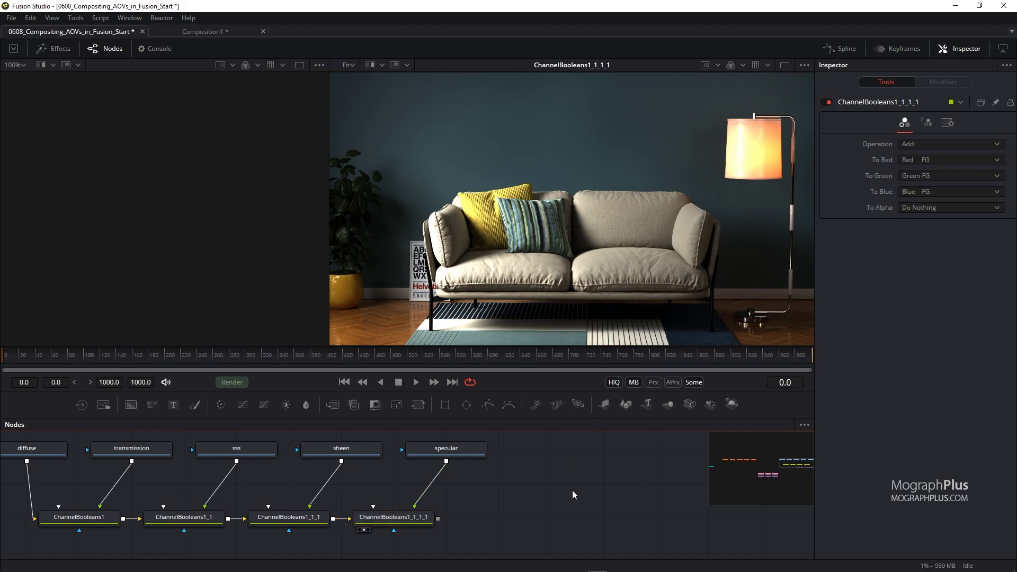
pyautogui.hotkey('shift', 'space')
pyautogui.write('channel')
pyautogui.hotkey('ctrl', 'a')
pyautogui.write('space')
pyautogui.press('Down')
pyautogui.press('Down')
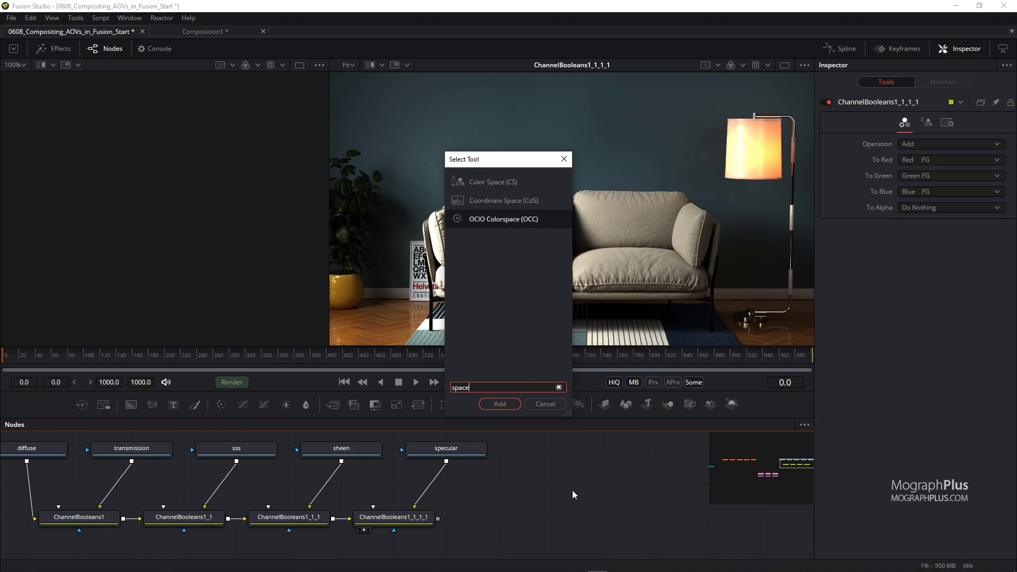
pyautogui.press('Return')
pyautogui.moveTo(570, 489); pyautogui.dragTo(567, 522)
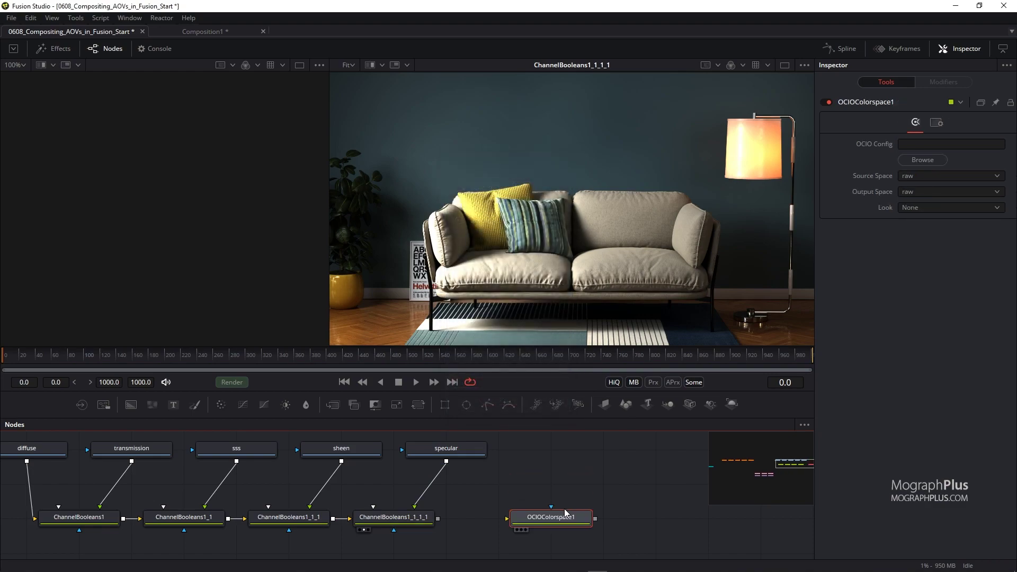
# Load aces_1.0.3/config.ocio as the node's OCIO config.
pyautogui.click(918, 161)
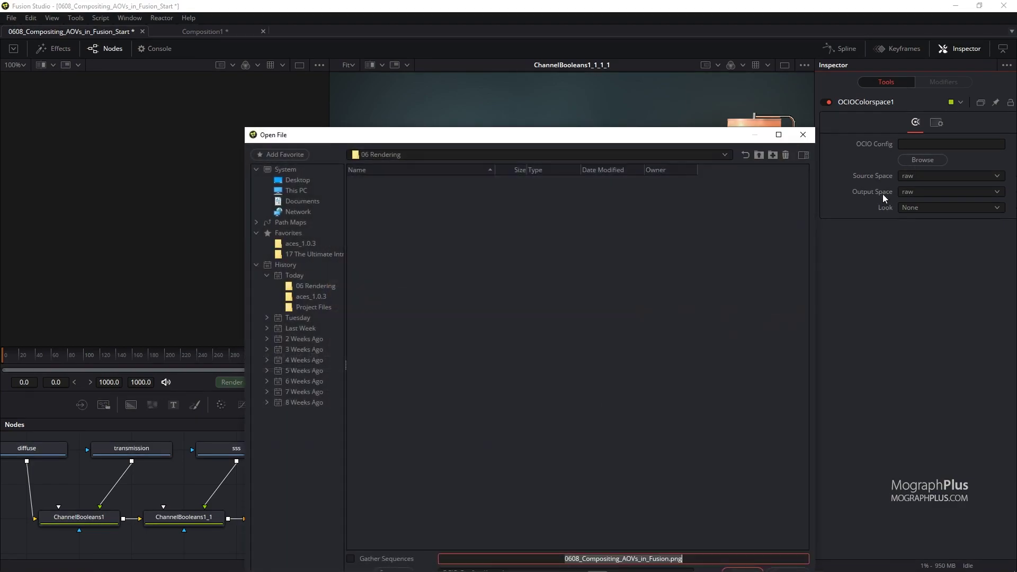
pyautogui.click(301, 244)
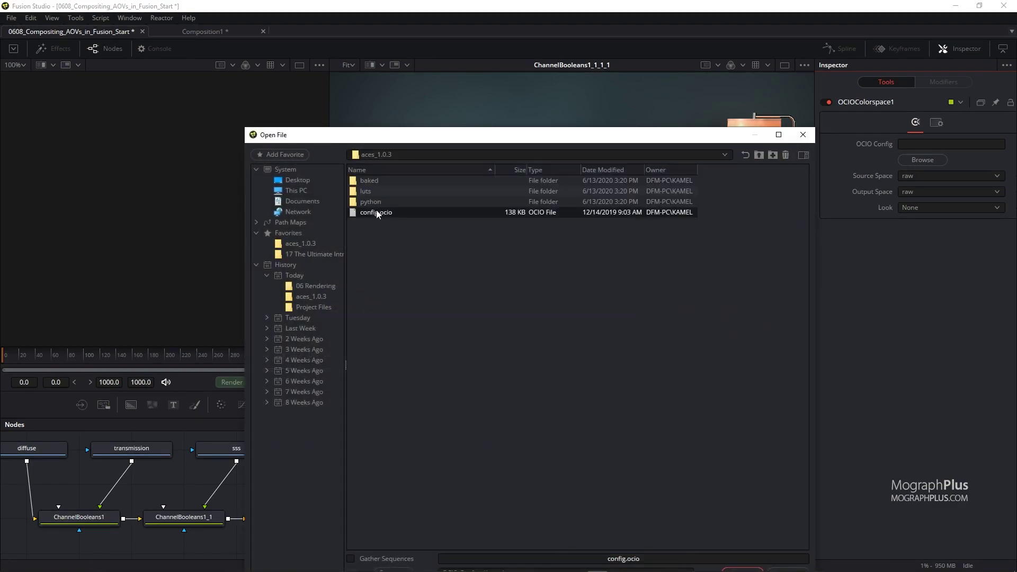
pyautogui.doubleClick(376, 210)
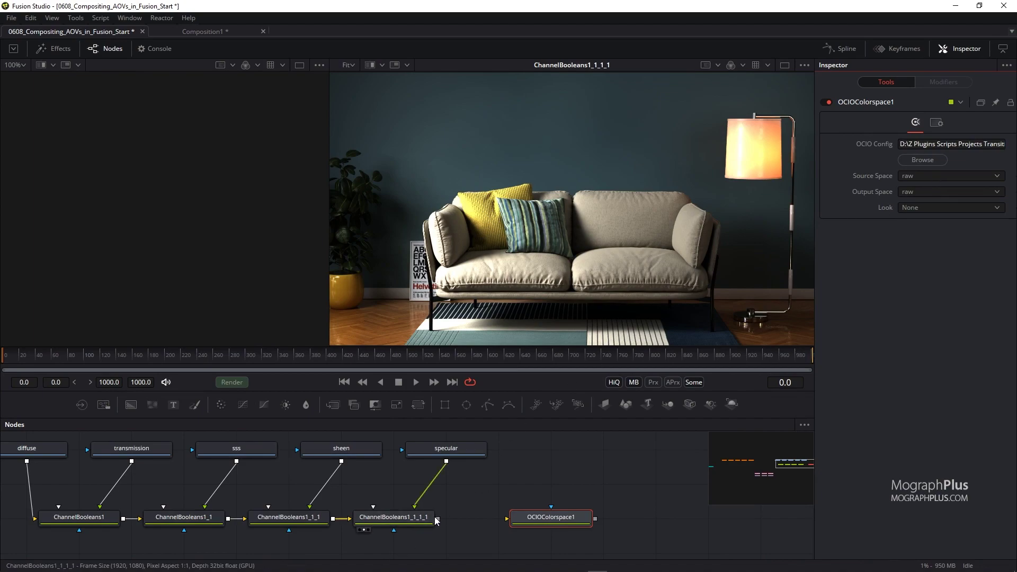
# Connect ChannelBooleans1_1_1_1 into OCIOColorspace1 and set its source space to ACES - ACEScg.
pyautogui.moveTo(437, 518); pyautogui.dragTo(574, 262)
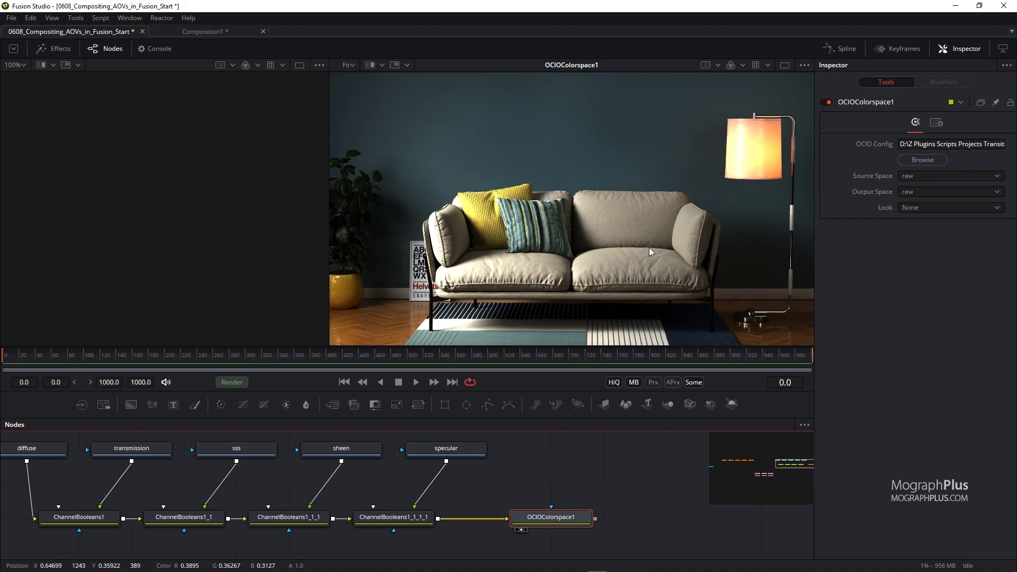
pyautogui.click(929, 176)
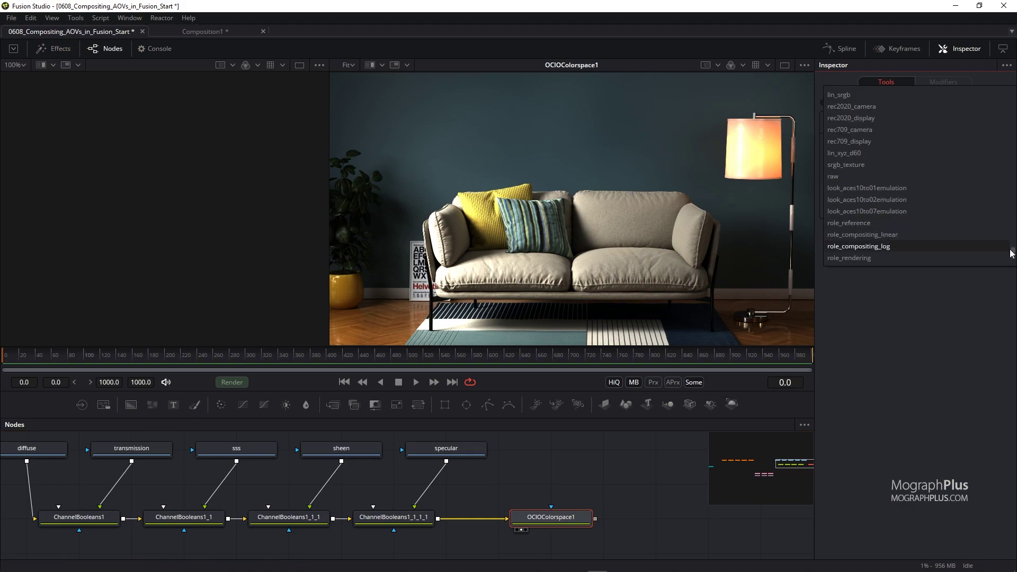
pyautogui.moveTo(1014, 245); pyautogui.dragTo(998, 80)
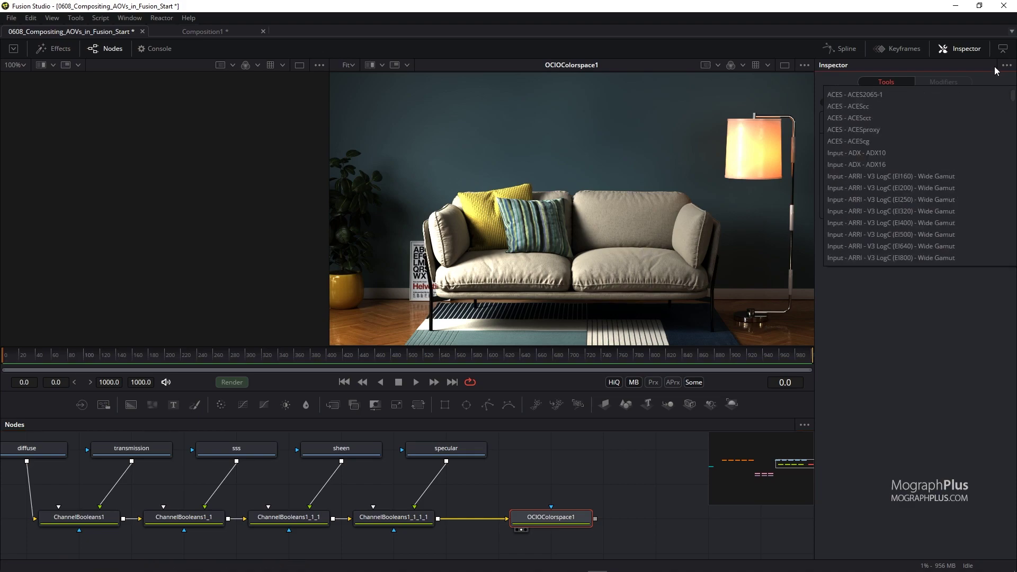
pyautogui.click(900, 132)
pyautogui.click(957, 192)
pyautogui.scroll(-5, 956, 193)
pyautogui.moveTo(1015, 266); pyautogui.dragTo(1013, 109)
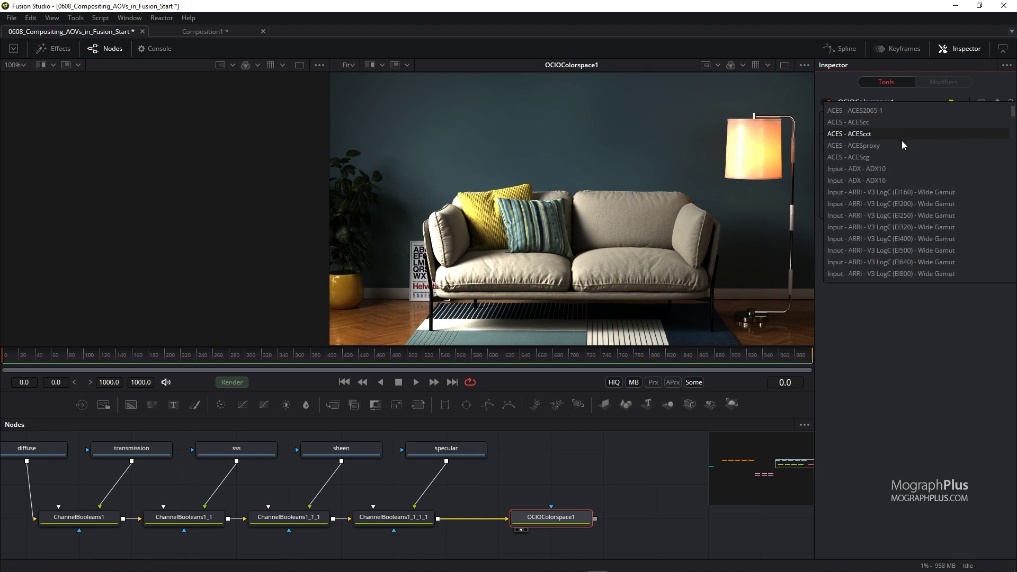
# Set OCIOColorspace1's output to ACES - ACEScc, then chain and view a duplicate, OCIOColorspace1_1.
pyautogui.click(889, 123)
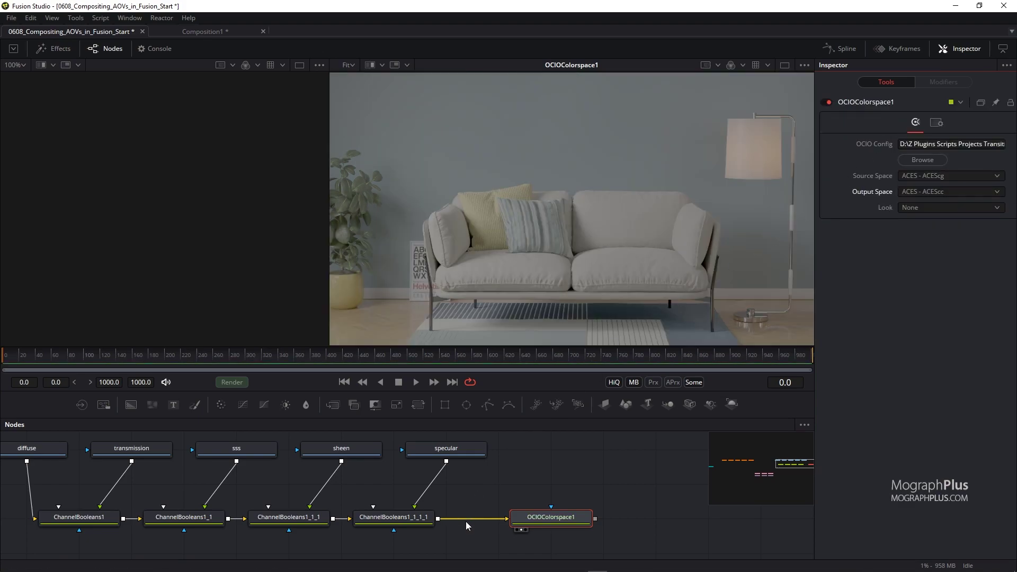
pyautogui.moveTo(541, 478); pyautogui.dragTo(411, 474)
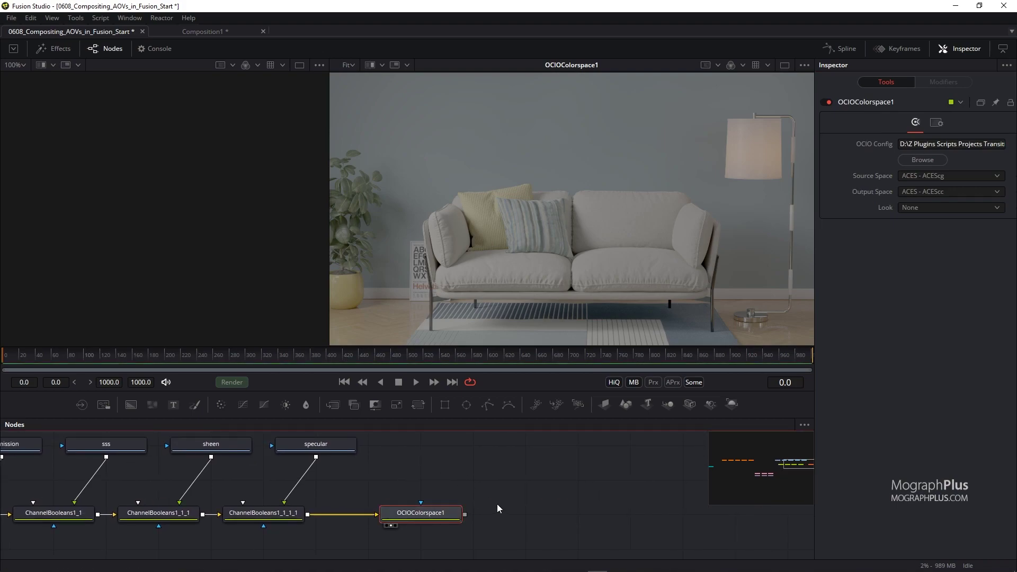
pyautogui.hotkey('ctrl', 'c')
pyautogui.hotkey('ctrl', 'v')
pyautogui.moveTo(552, 515); pyautogui.dragTo(510, 508)
pyautogui.moveTo(358, 508); pyautogui.dragTo(503, 508)
pyautogui.press('2')
# Make OCIOColorspace1_1 convert from ACES - ACEScc to Output - sRGB.
pyautogui.click(941, 189)
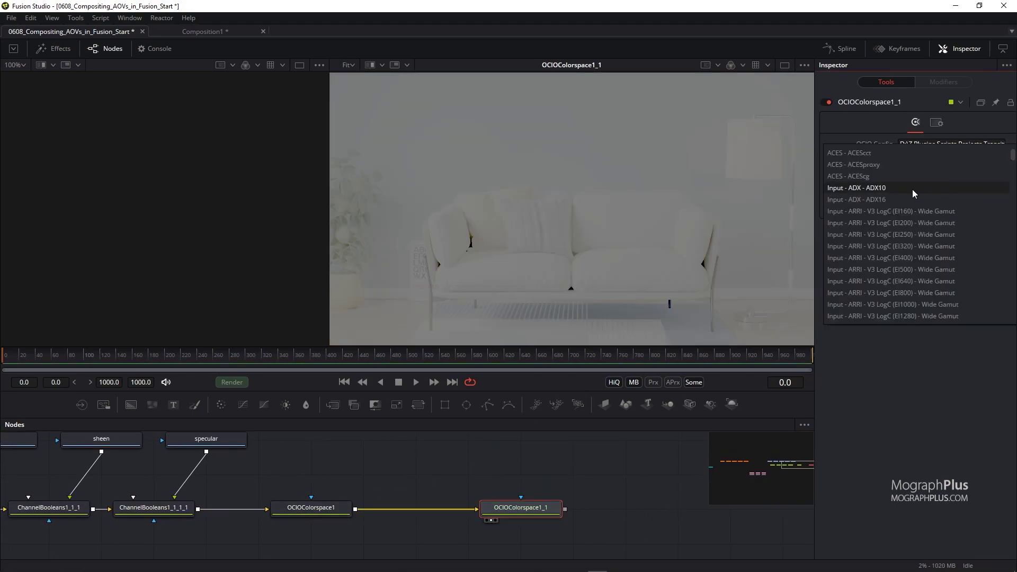
pyautogui.click(891, 162)
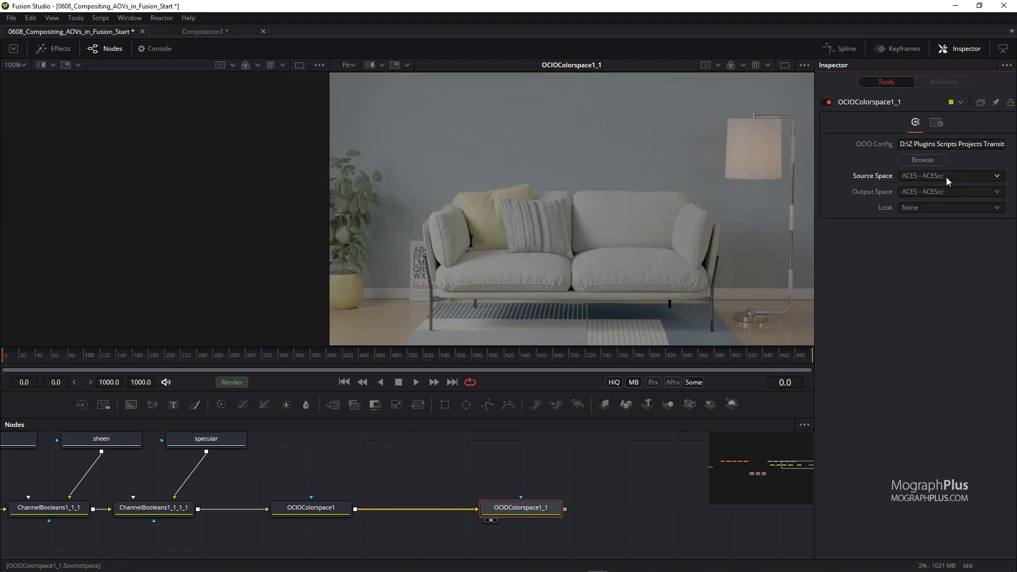
pyautogui.click(954, 190)
pyautogui.moveTo(1012, 181); pyautogui.dragTo(1012, 232)
pyautogui.click(915, 320)
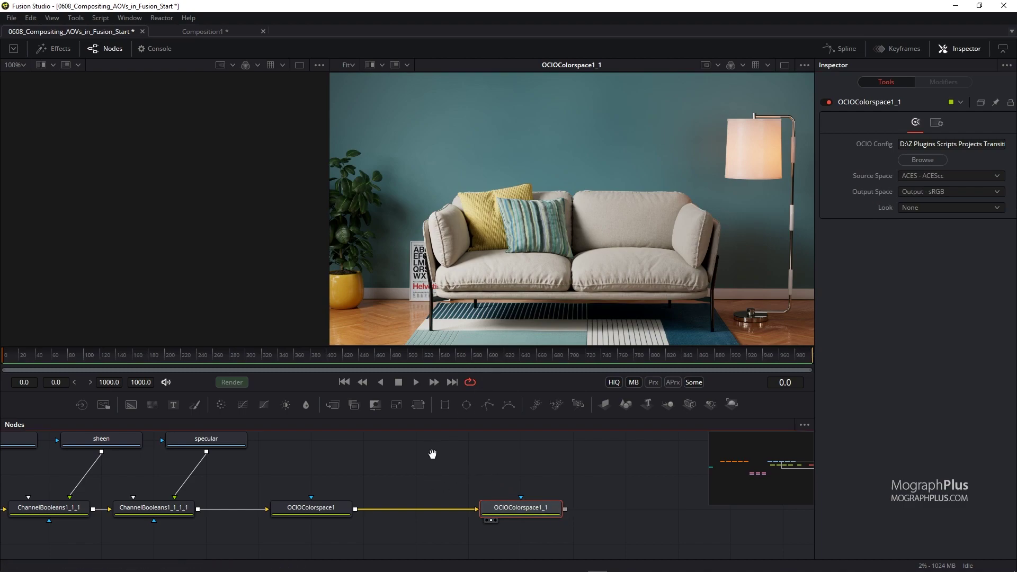
pyautogui.moveTo(316, 447); pyautogui.dragTo(484, 460)
pyautogui.scroll(-2, 516, 454)
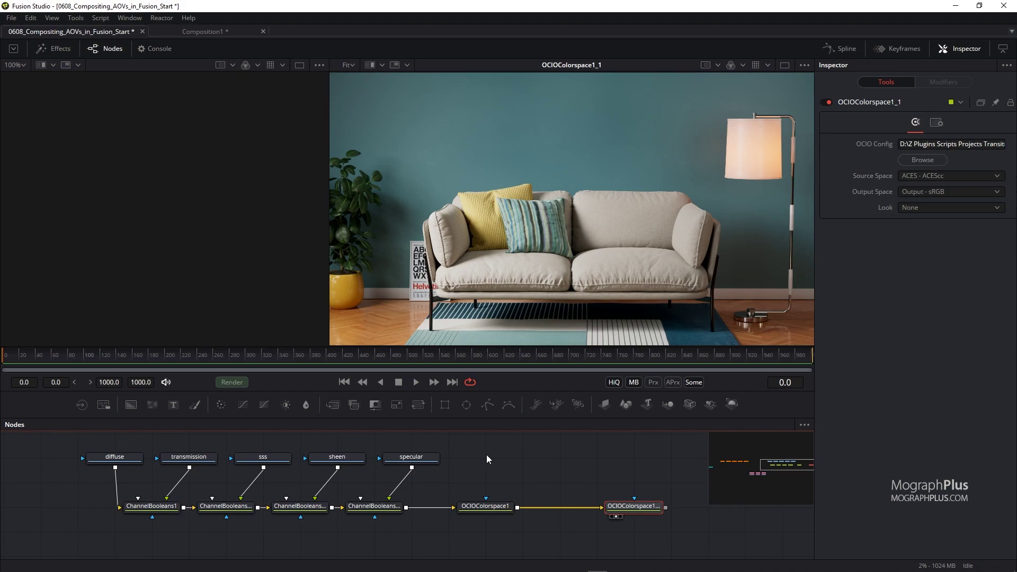
pyautogui.moveTo(476, 440); pyautogui.dragTo(400, 437)
# Space out the OCIO nodes and compare the diffuse pass with OCIOColorspace1_1 in the viewer.
pyautogui.moveTo(594, 506); pyautogui.dragTo(669, 507)
pyautogui.click(500, 466)
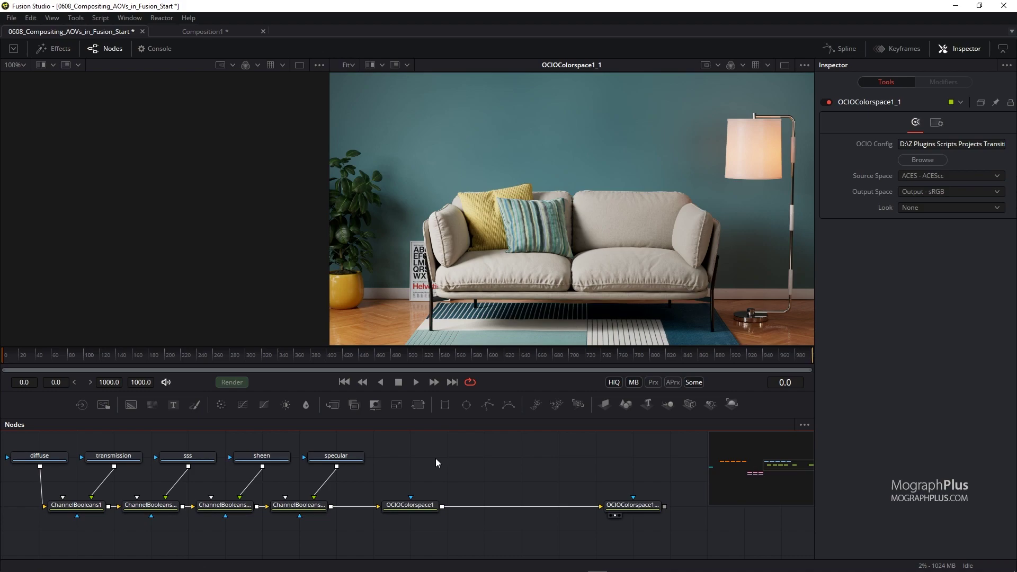
pyautogui.moveTo(425, 452)
pyautogui.mouseDown()
pyautogui.moveTo(460, 449)
pyautogui.moveTo(442, 453)
pyautogui.mouseUp()
pyautogui.moveTo(65, 458); pyautogui.dragTo(412, 284)
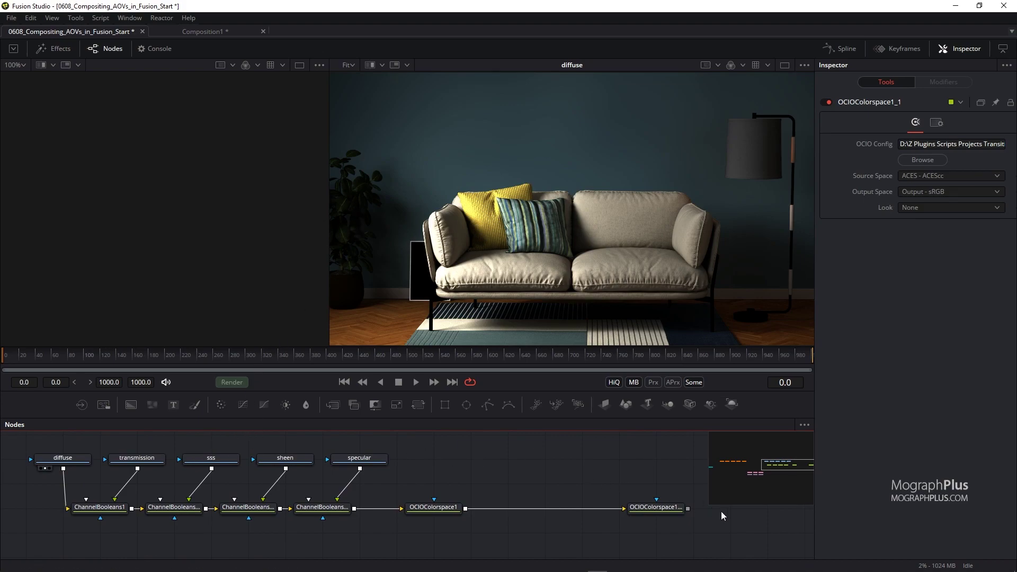
pyautogui.moveTo(661, 495); pyautogui.dragTo(644, 310)
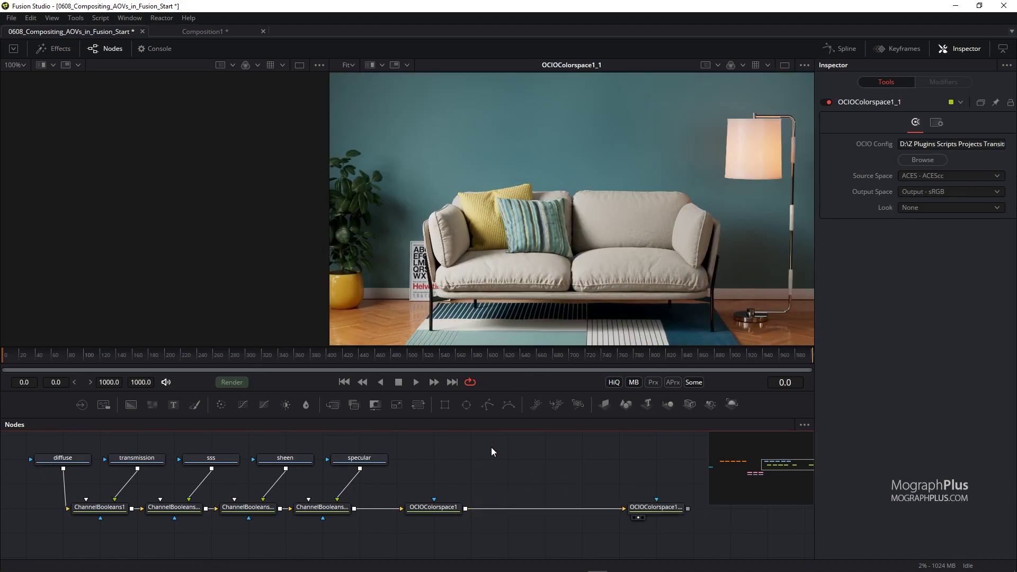
pyautogui.click(431, 510)
pyautogui.moveTo(449, 513)
pyautogui.mouseDown()
pyautogui.moveTo(390, 534)
pyautogui.moveTo(462, 527)
pyautogui.mouseUp()
pyautogui.moveTo(593, 465)
pyautogui.mouseDown()
pyautogui.moveTo(692, 514)
pyautogui.moveTo(575, 466)
pyautogui.mouseUp()
pyautogui.scroll(-1, 524, 513)
# Add a Color Corrector and drop it on the link between OCIOColorspace1 and OCIOColorspace1_1.
pyautogui.hotkey('shift', 'space')
pyautogui.write('cc')
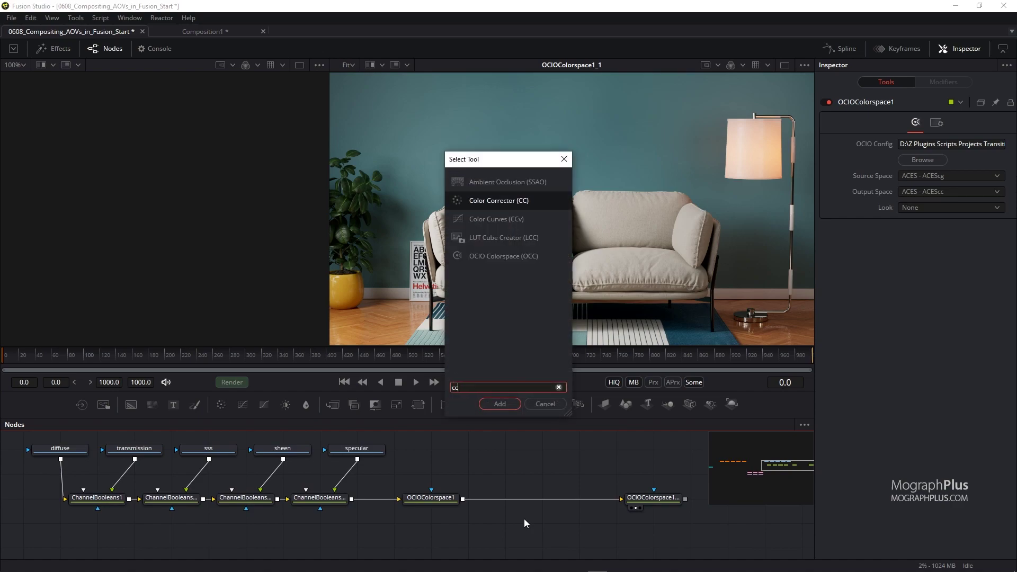
pyautogui.press('Return')
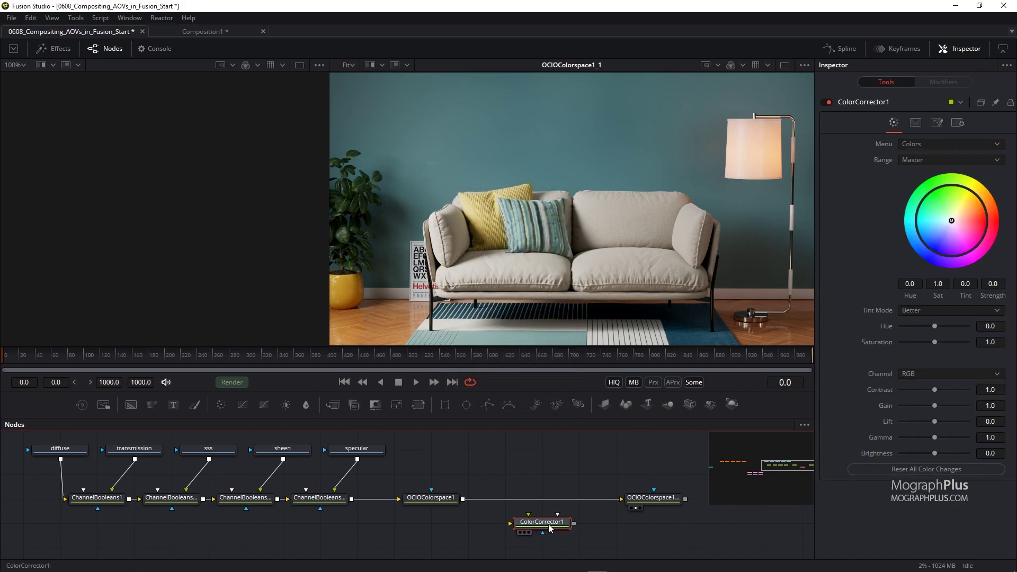
pyautogui.moveTo(549, 527); pyautogui.dragTo(543, 502)
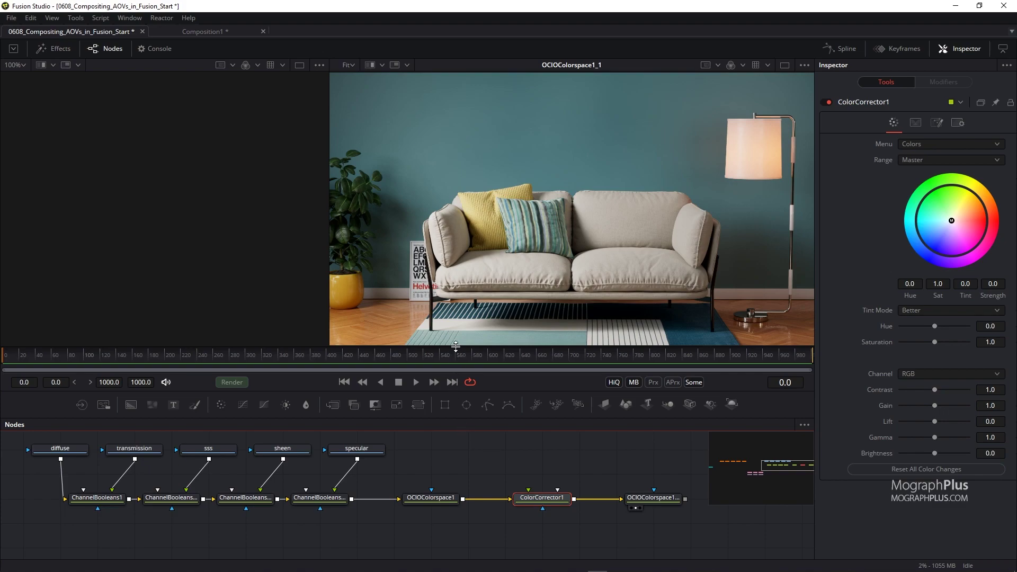
pyautogui.moveTo(454, 364); pyautogui.dragTo(481, 320)
# Set ColorCorrector1's saturation to 1.25 and gain to 1.05.
pyautogui.moveTo(488, 483); pyautogui.dragTo(445, 487)
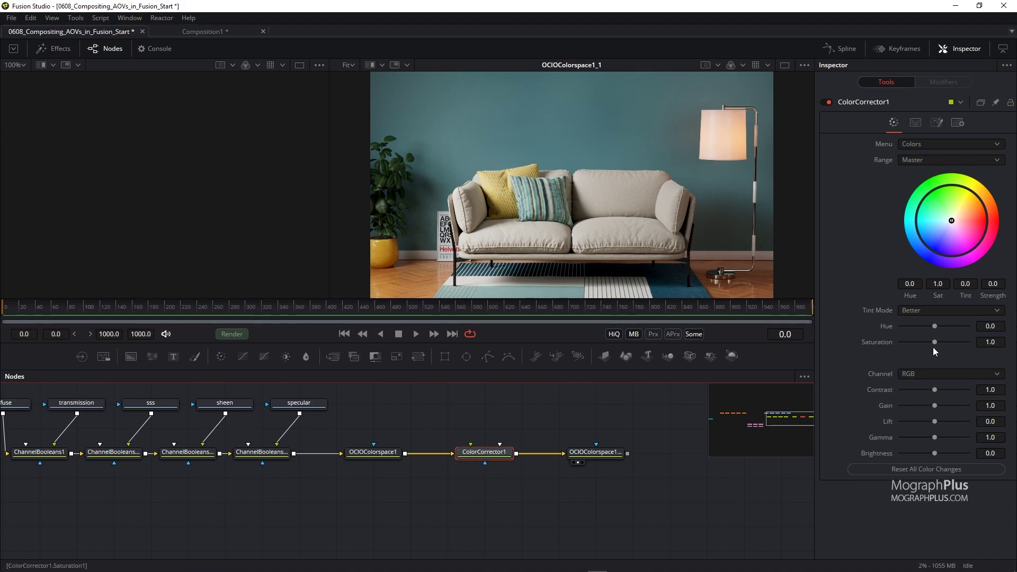
pyautogui.click(996, 342)
pyautogui.write('1.25')
pyautogui.press('Tab')
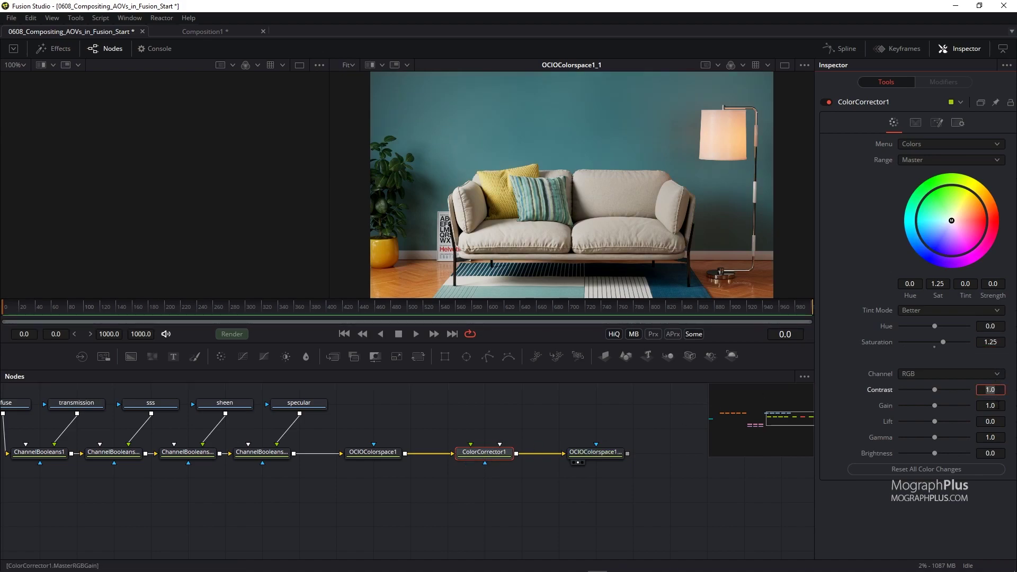
pyautogui.press('Tab')
pyautogui.write('1.')
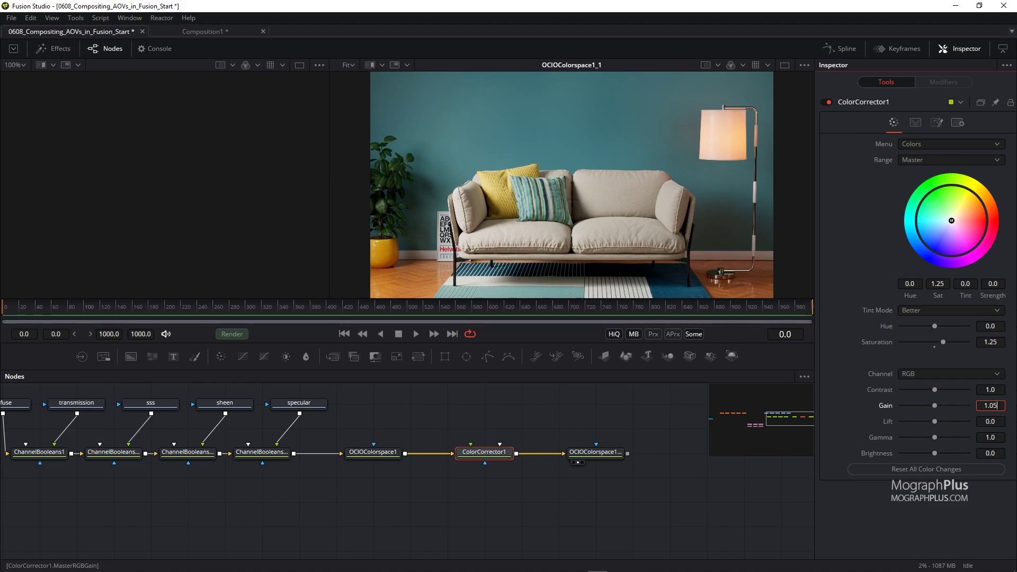
pyautogui.press('Tab')
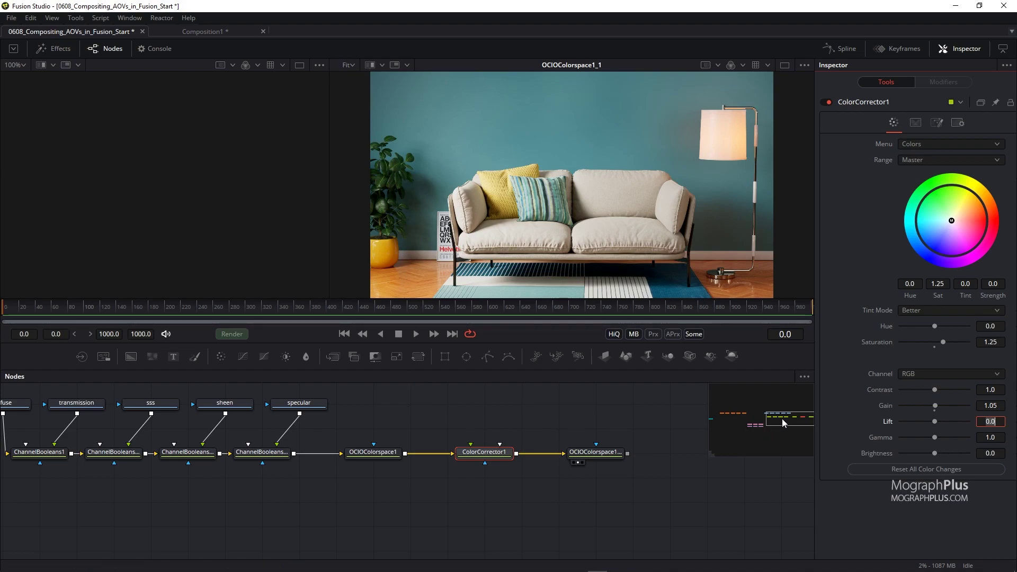
pyautogui.moveTo(782, 418); pyautogui.dragTo(755, 425)
# Paste a crypto_material copy below the chain; view its matte left and OCIOColorspace1_1 right.
pyautogui.moveTo(510, 262); pyautogui.dragTo(510, 263)
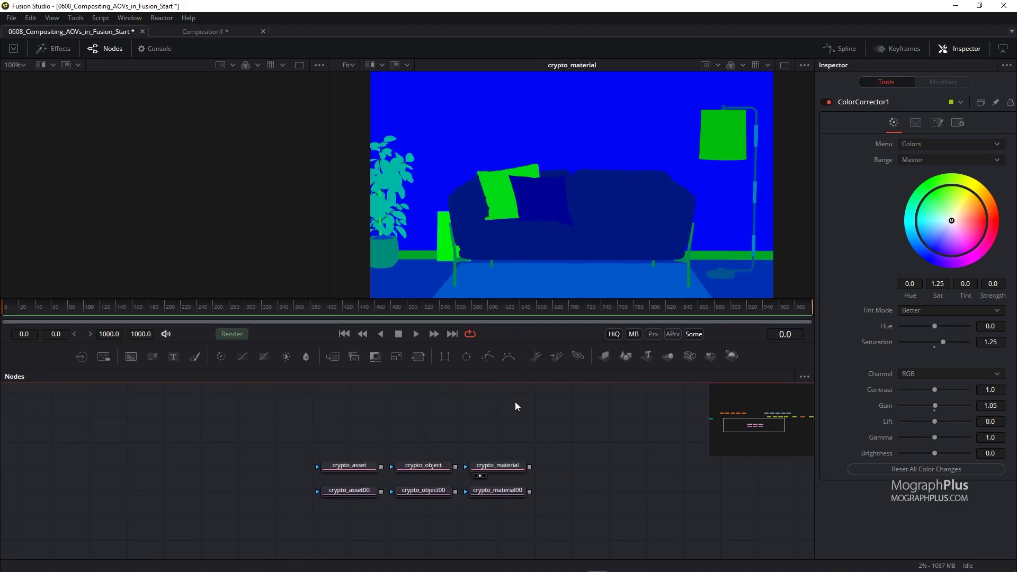
pyautogui.click(497, 471)
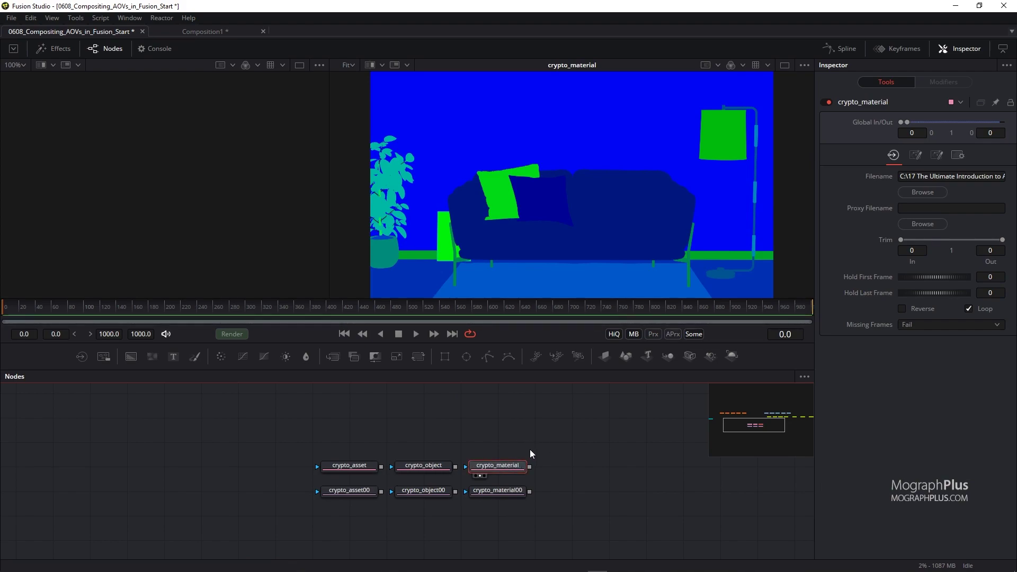
pyautogui.hotkey('ctrl', 'v')
pyautogui.moveTo(580, 446); pyautogui.dragTo(517, 520)
pyautogui.moveTo(532, 481); pyautogui.dragTo(509, 481)
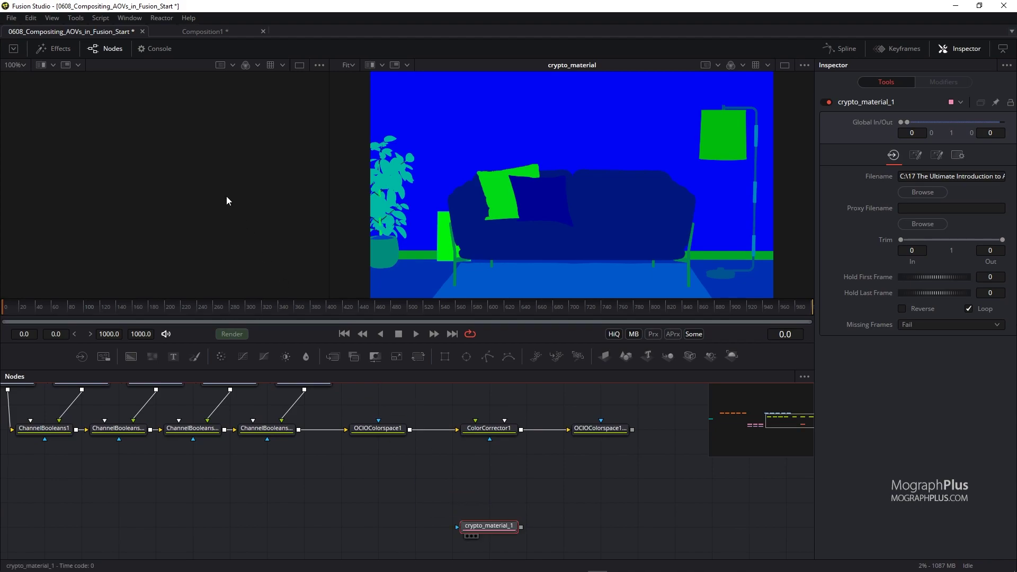
pyautogui.press('1')
pyautogui.click(585, 439)
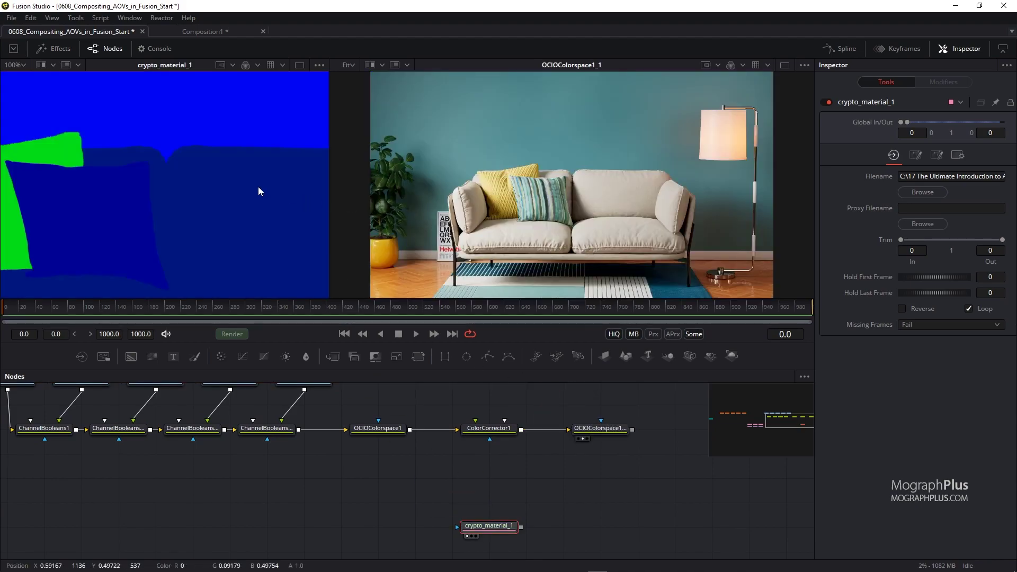
pyautogui.hotkey('ctrl', 'f')
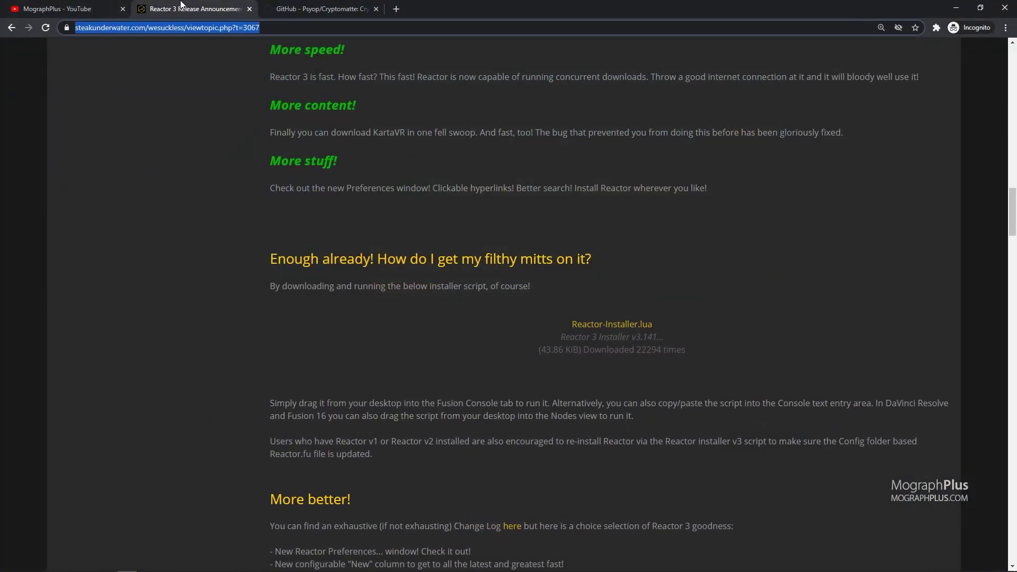
# Scroll the Psyop/Cryptomatte README down to its Documentation section.
pyautogui.click(313, 9)
pyautogui.scroll(-1, 569, 241)
pyautogui.scroll(-2, 570, 240)
pyautogui.scroll(3, 533, 226)
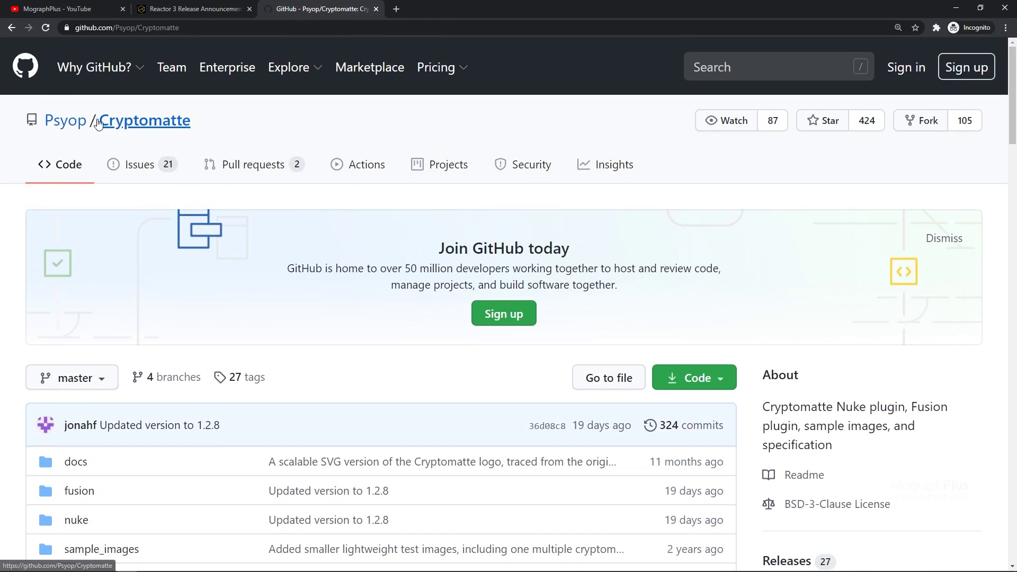
pyautogui.scroll(-3, 397, 252)
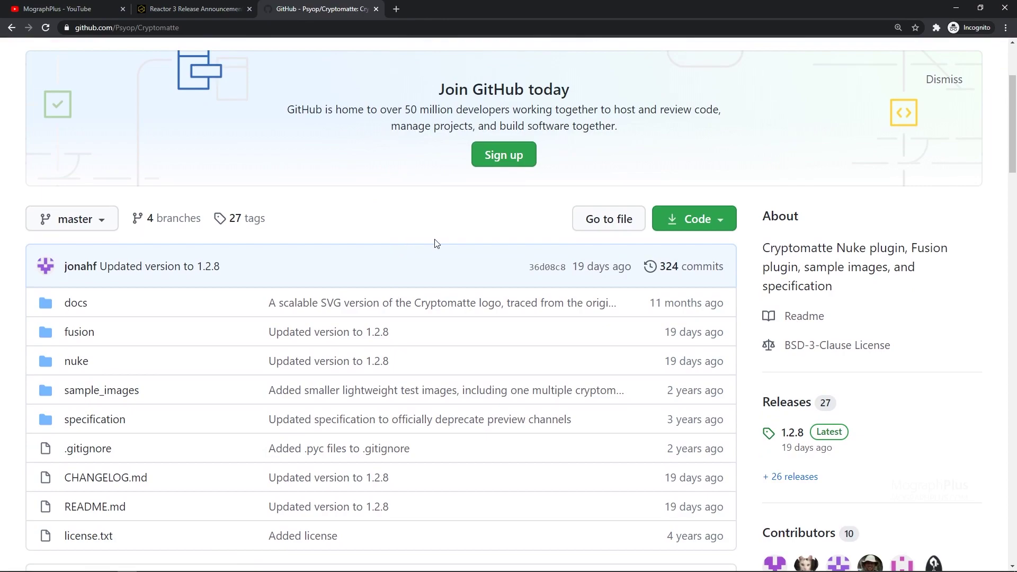
pyautogui.scroll(-1, 445, 241)
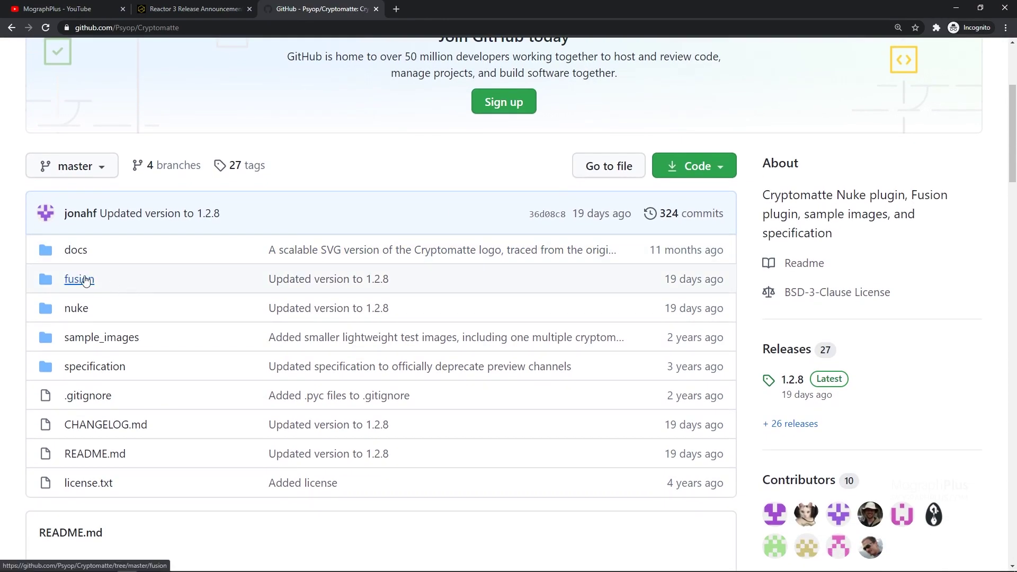
pyautogui.scroll(-8, 193, 295)
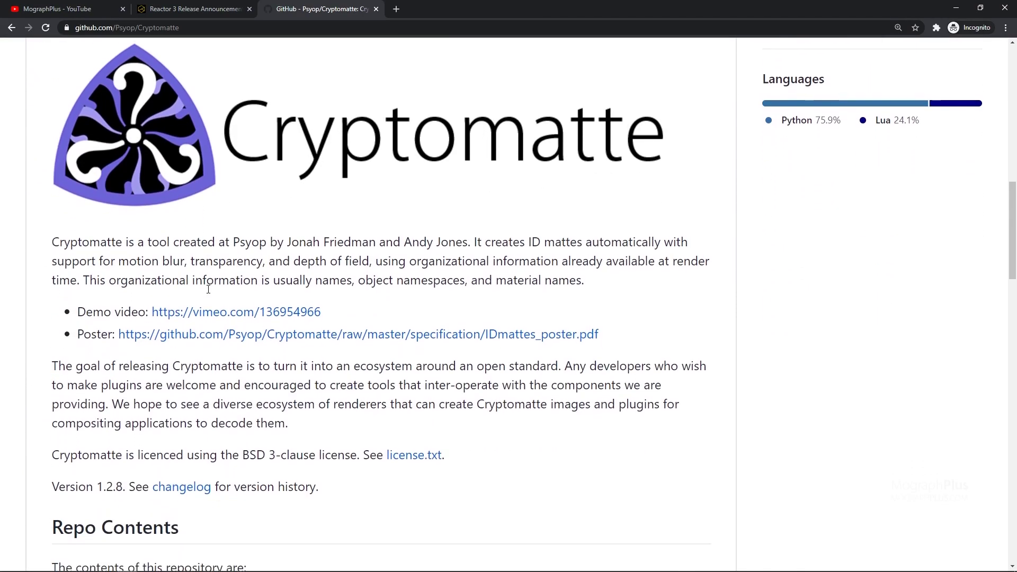
pyautogui.scroll(-8, 208, 289)
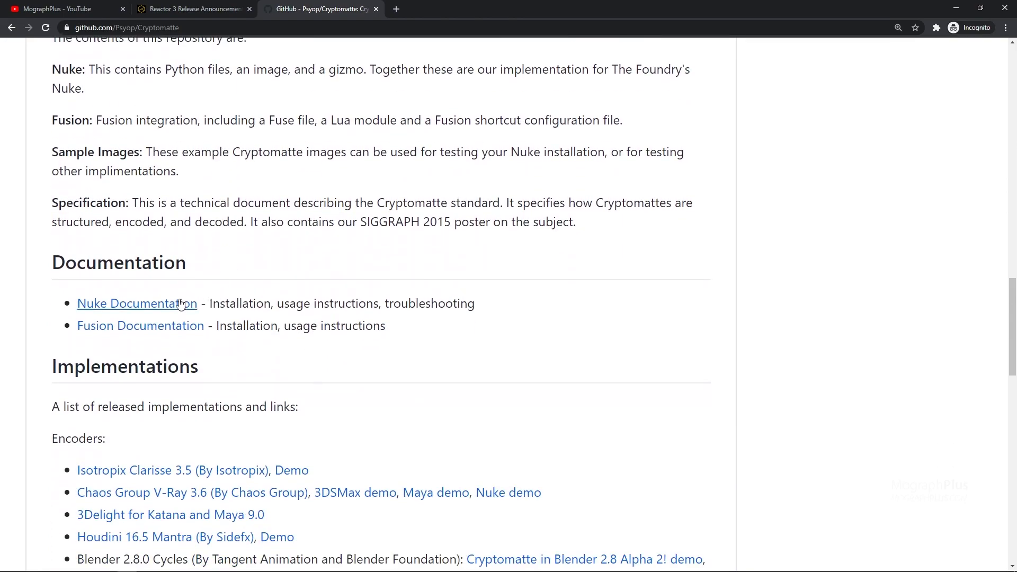
# Open the Fusion Documentation page, docs/fusion.md, at its installation steps.
pyautogui.click(151, 327)
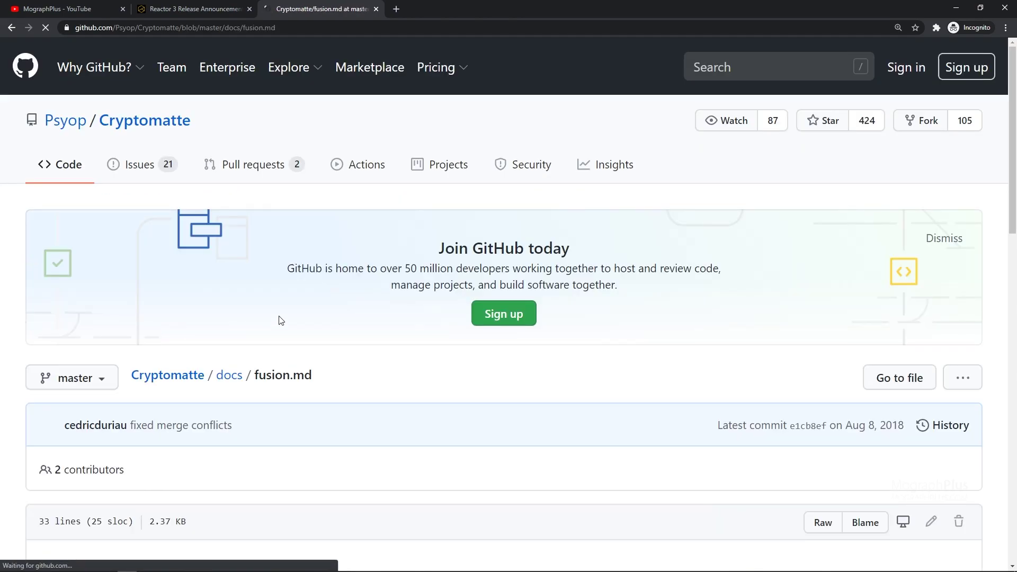
pyautogui.scroll(-7, 281, 321)
pyautogui.scroll(-2, 332, 293)
pyautogui.scroll(-5, 332, 292)
pyautogui.scroll(7, 332, 288)
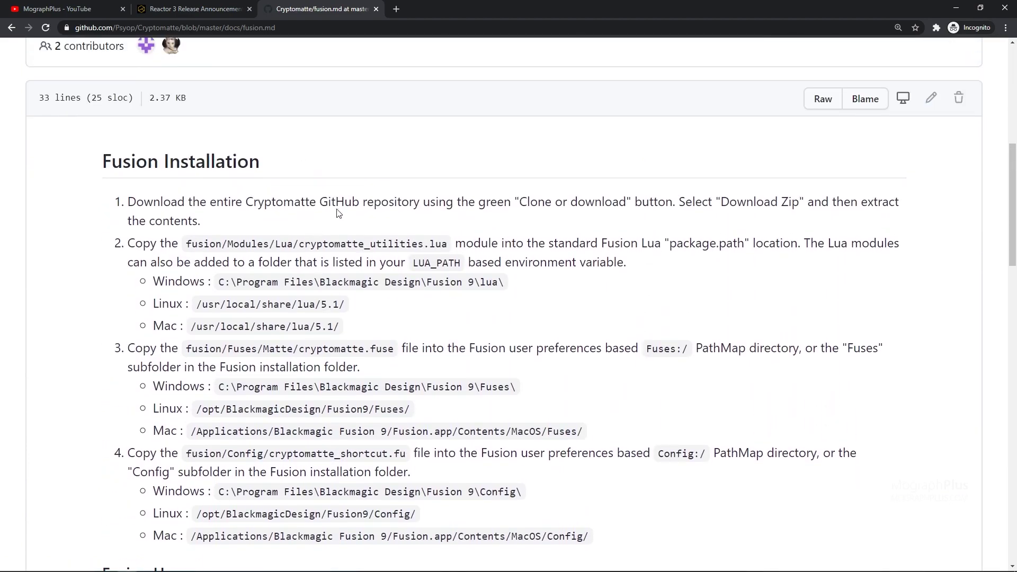
# Close the browser and confirm in Reactor that Cryptomatte 1.26 is already installed.
pyautogui.click(956, 7)
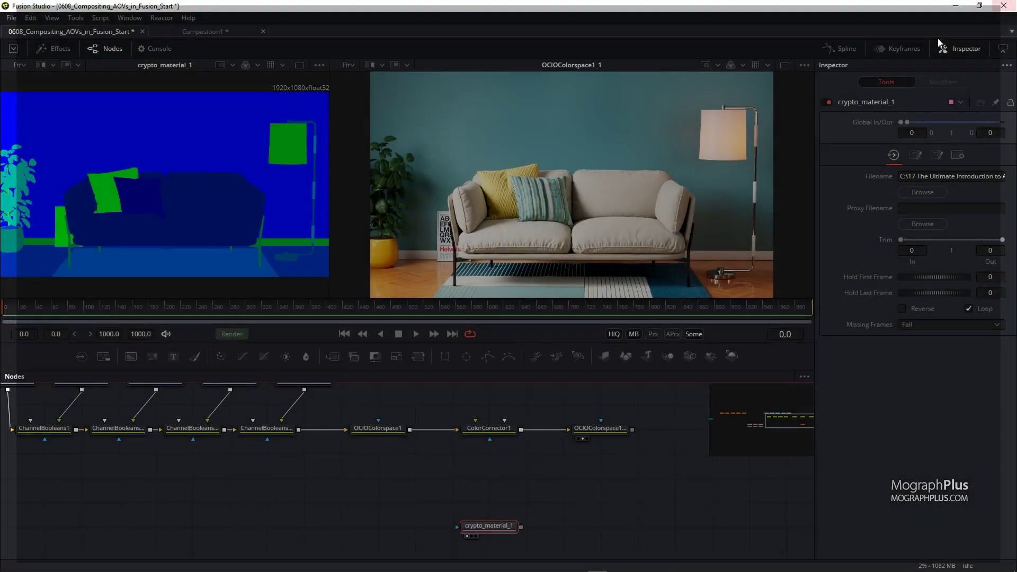
pyautogui.click(162, 18)
pyautogui.click(186, 31)
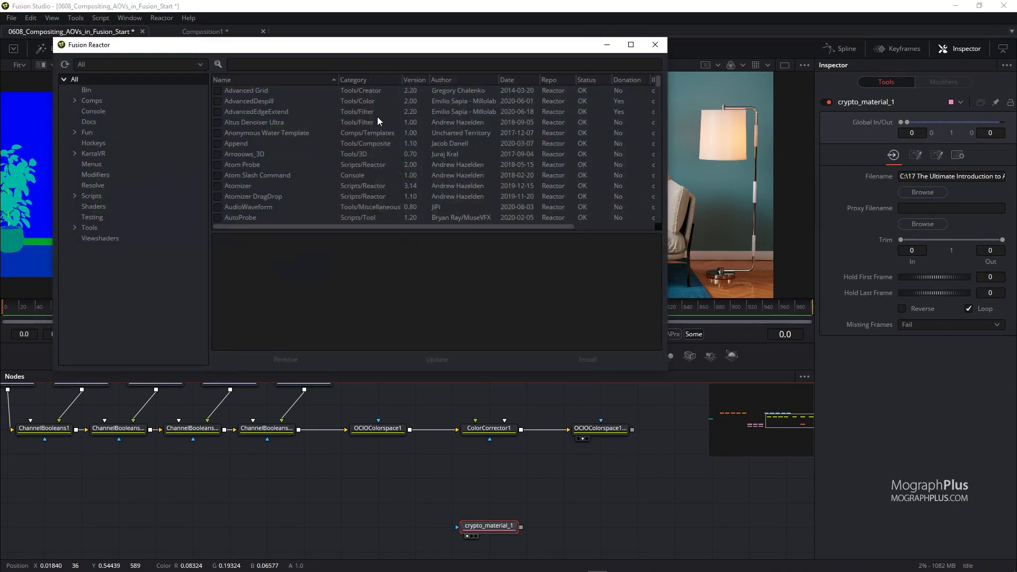
pyautogui.click(345, 63)
pyautogui.write('cr')
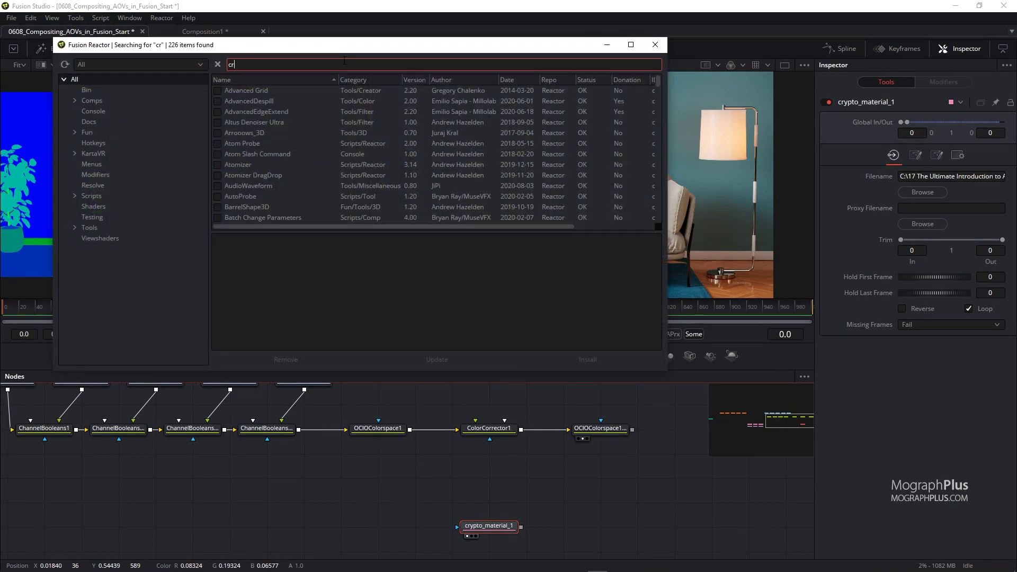
pyautogui.write('yp')
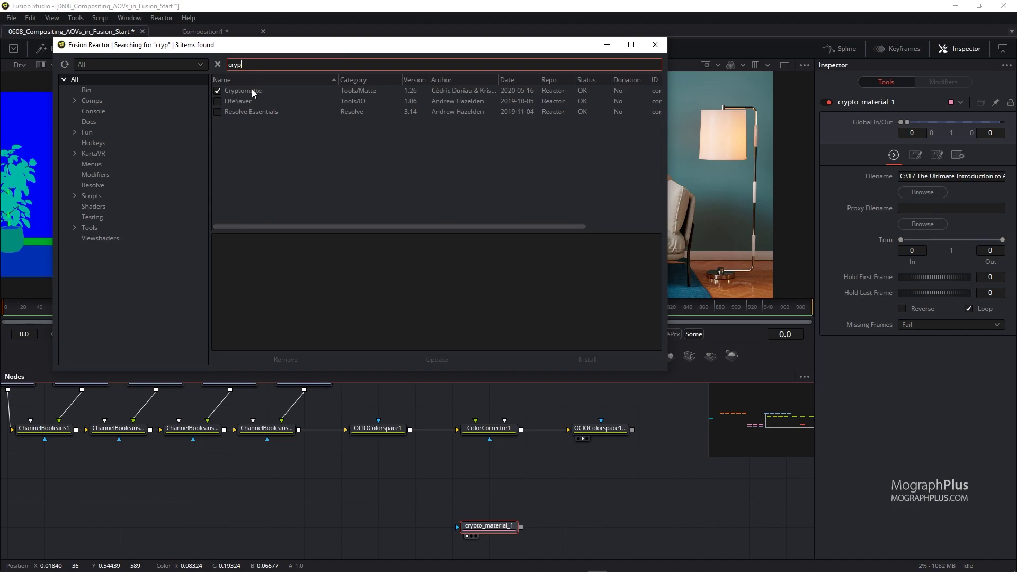
pyautogui.click(251, 90)
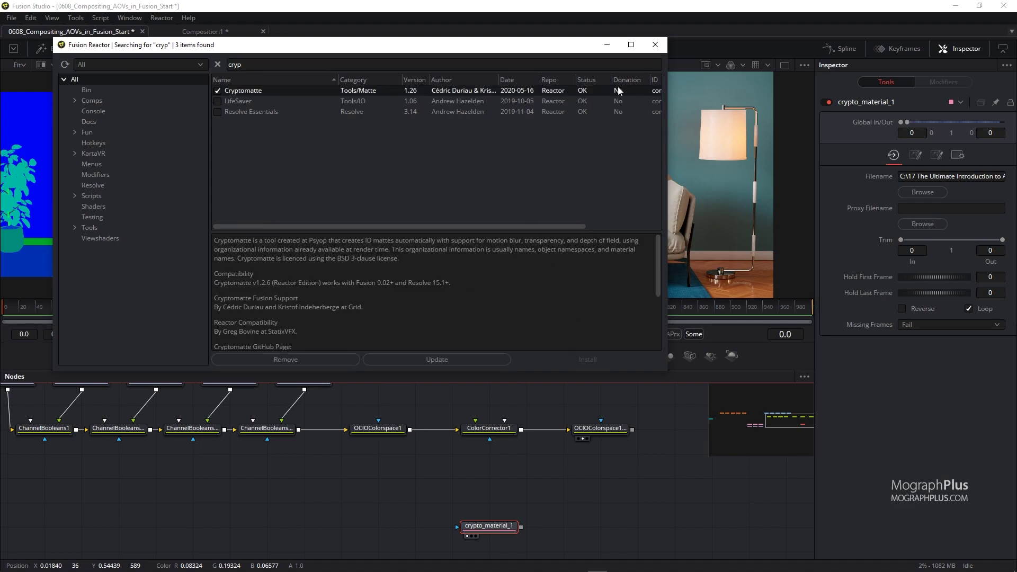
pyautogui.click(654, 47)
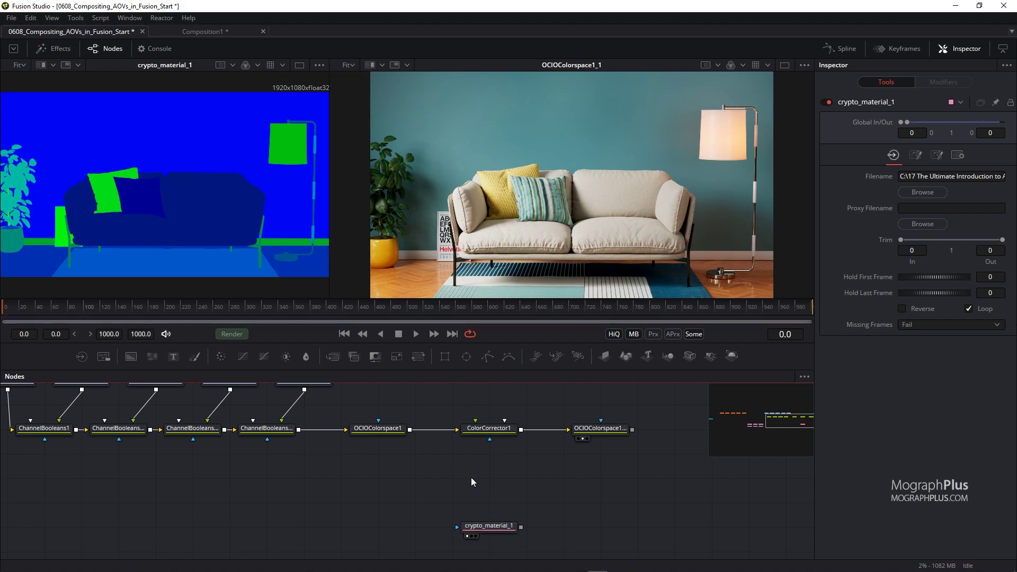
# Add a Cryptomatte node above crypto_material_1 and feed the loader into it.
pyautogui.hotkey('shift', 'space')
pyautogui.write('cry')
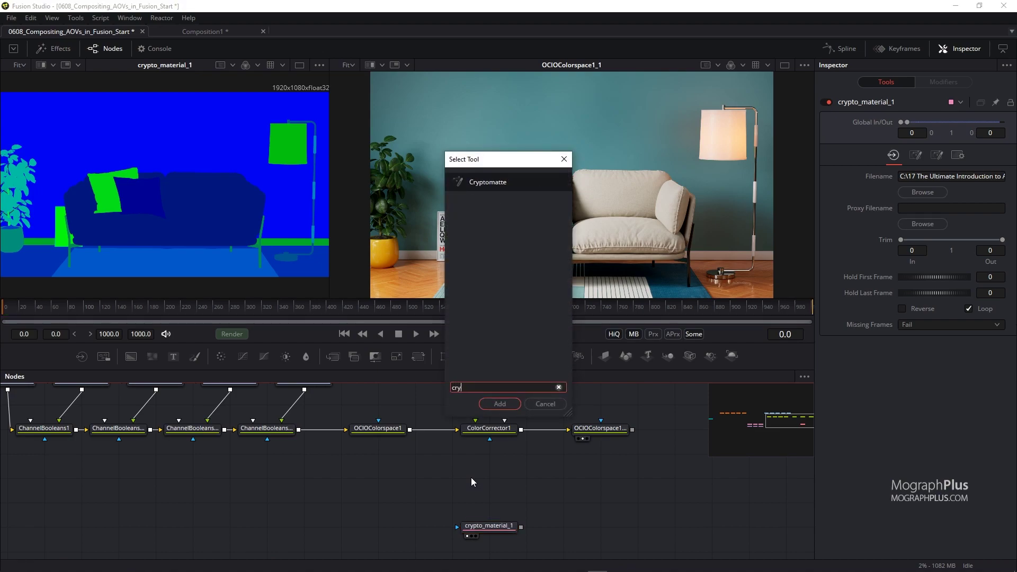
pyautogui.doubleClick(493, 181)
pyautogui.moveTo(465, 480); pyautogui.dragTo(502, 479)
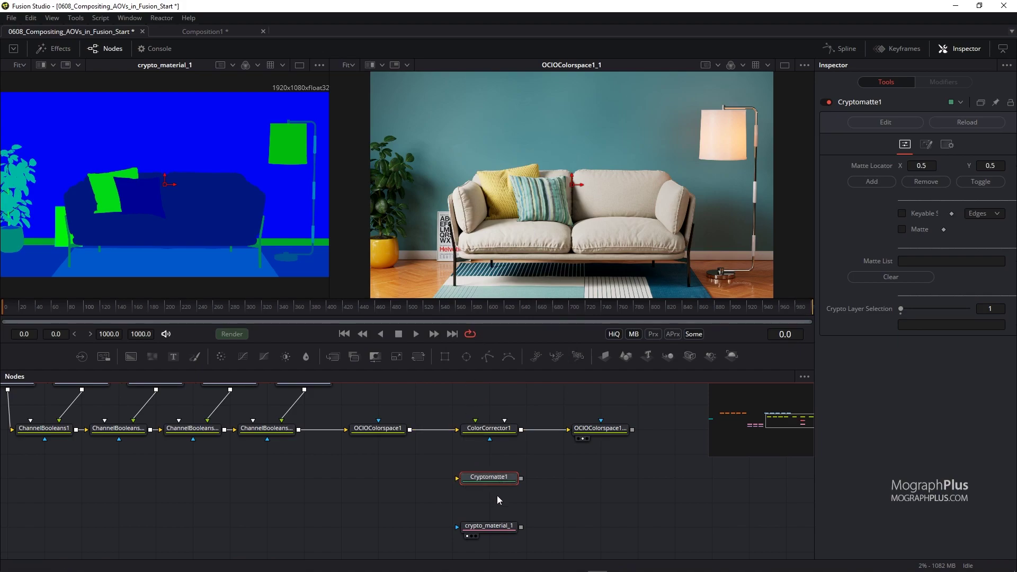
pyautogui.moveTo(522, 528); pyautogui.dragTo(489, 480)
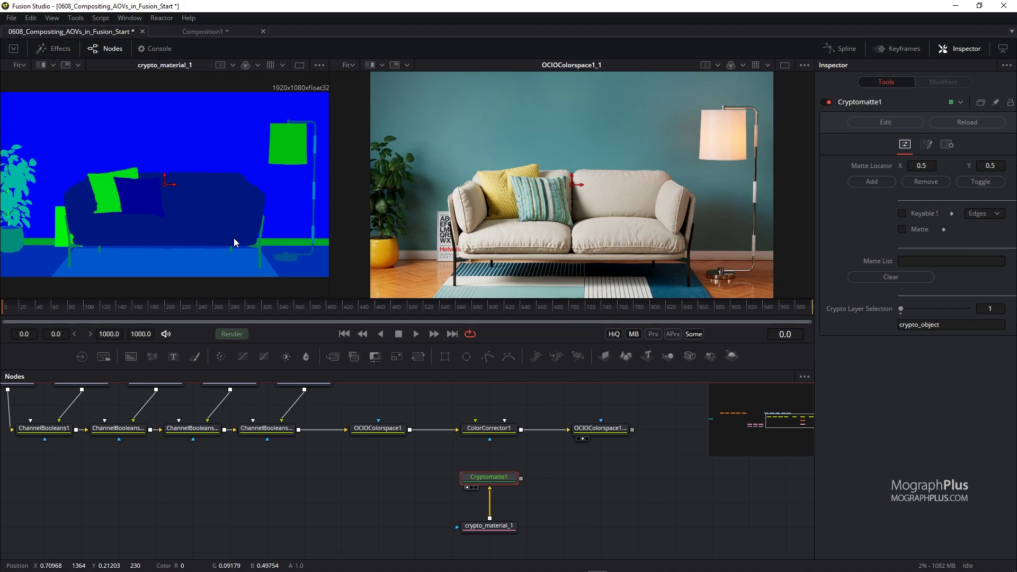
# View Cryptomatte1 without the checker underlay, add a plant leaf to its list and output the matte.
pyautogui.press('1')
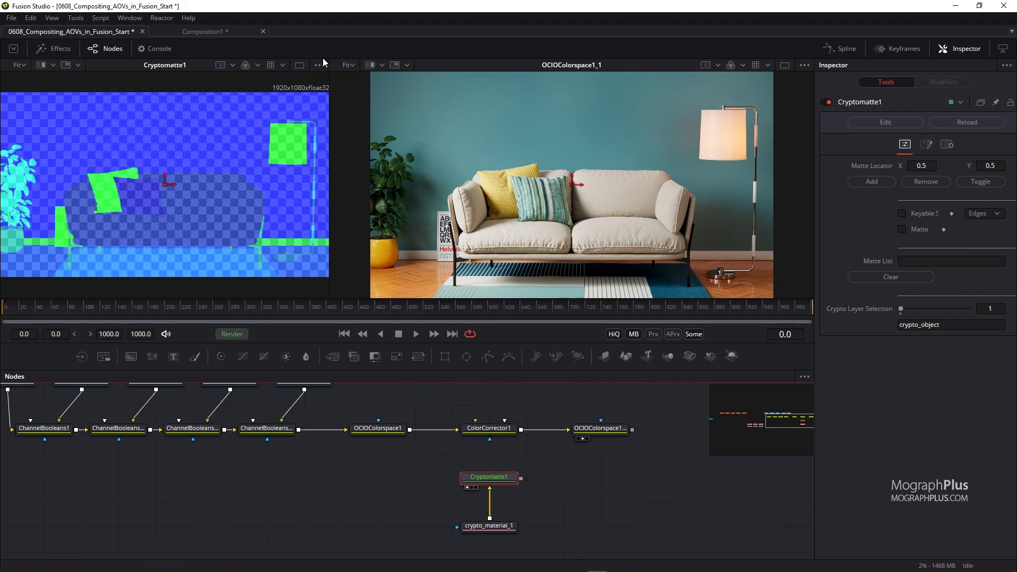
pyautogui.click(320, 65)
pyautogui.click(295, 139)
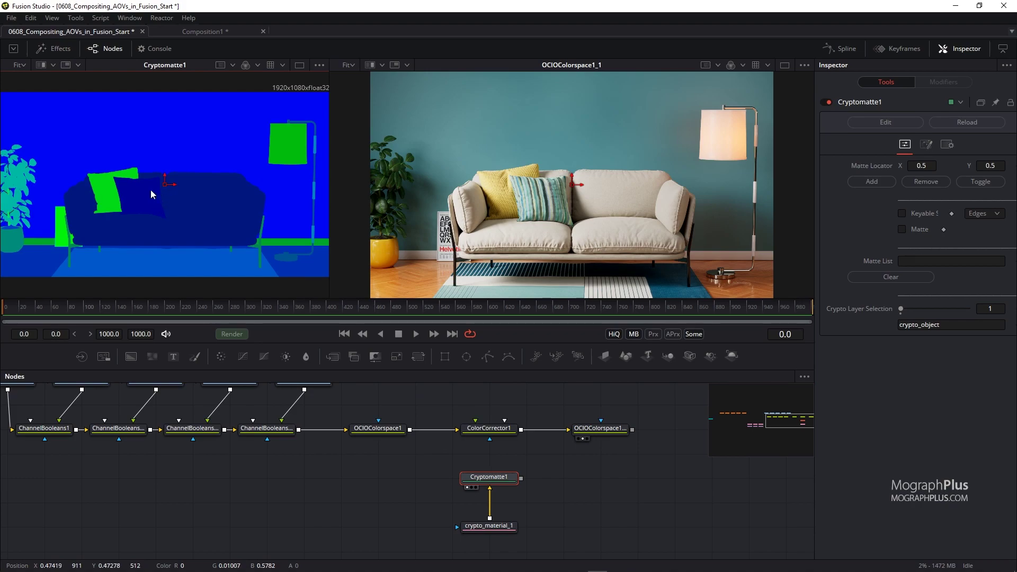
pyautogui.moveTo(165, 186); pyautogui.dragTo(32, 188)
pyautogui.scroll(4, 21, 184)
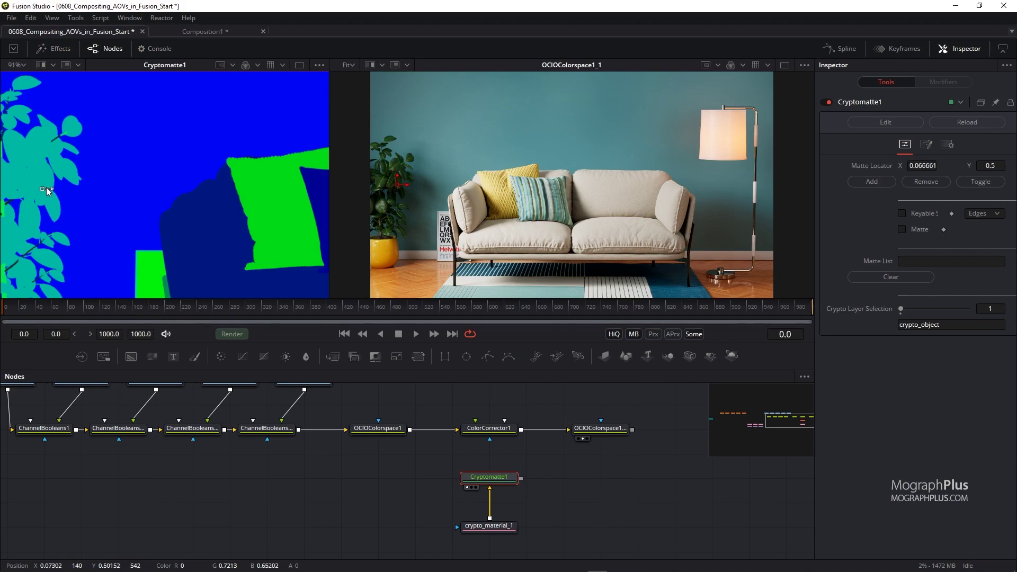
pyautogui.moveTo(46, 191); pyautogui.dragTo(44, 190)
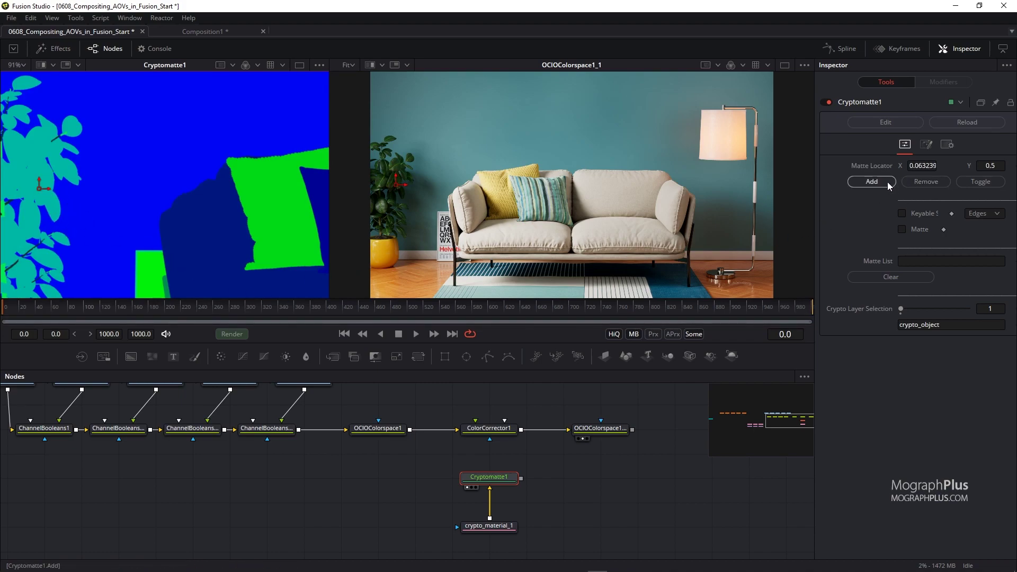
pyautogui.click(873, 184)
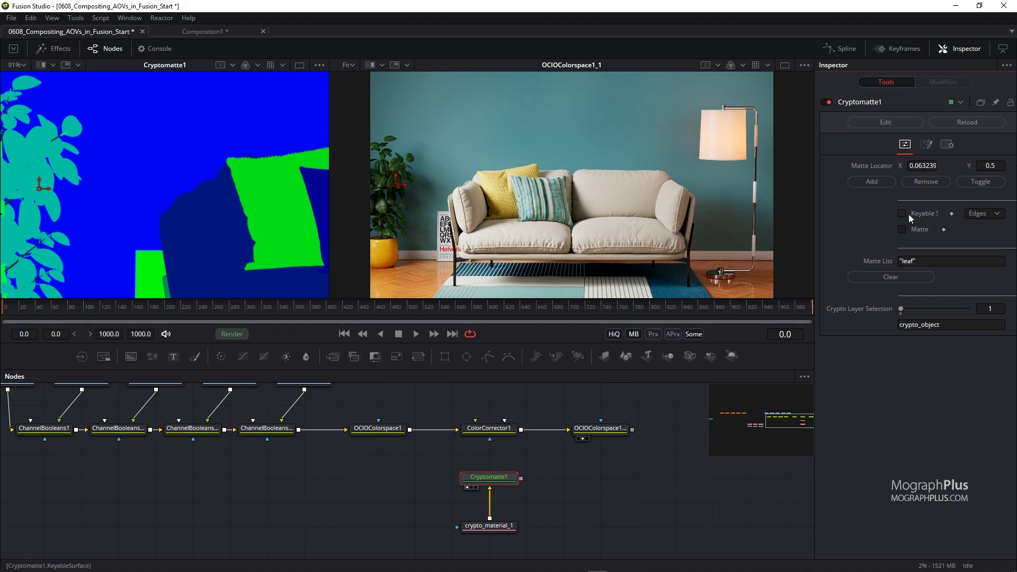
pyautogui.click(903, 229)
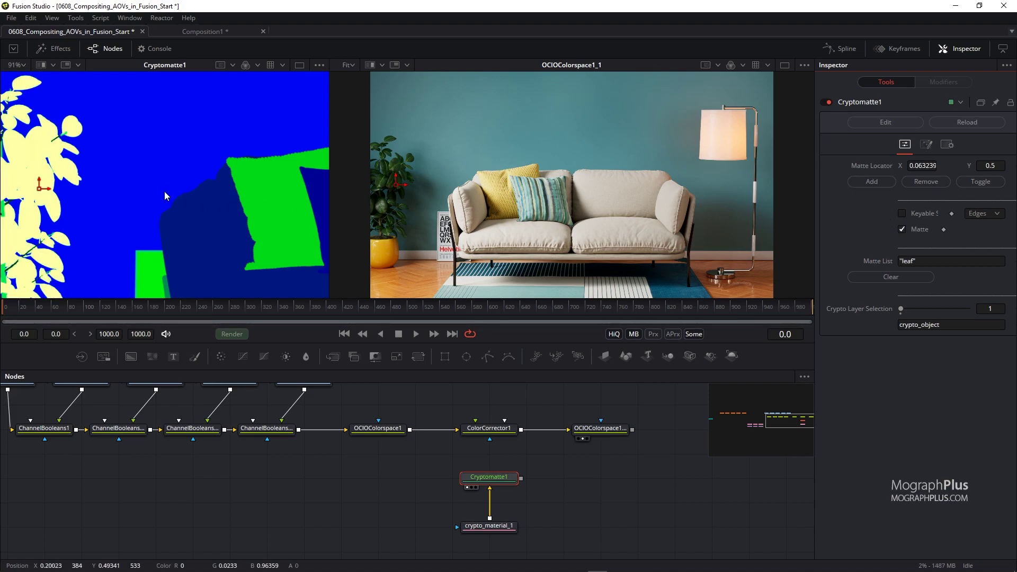
pyautogui.hotkey('ctrl', 'f')
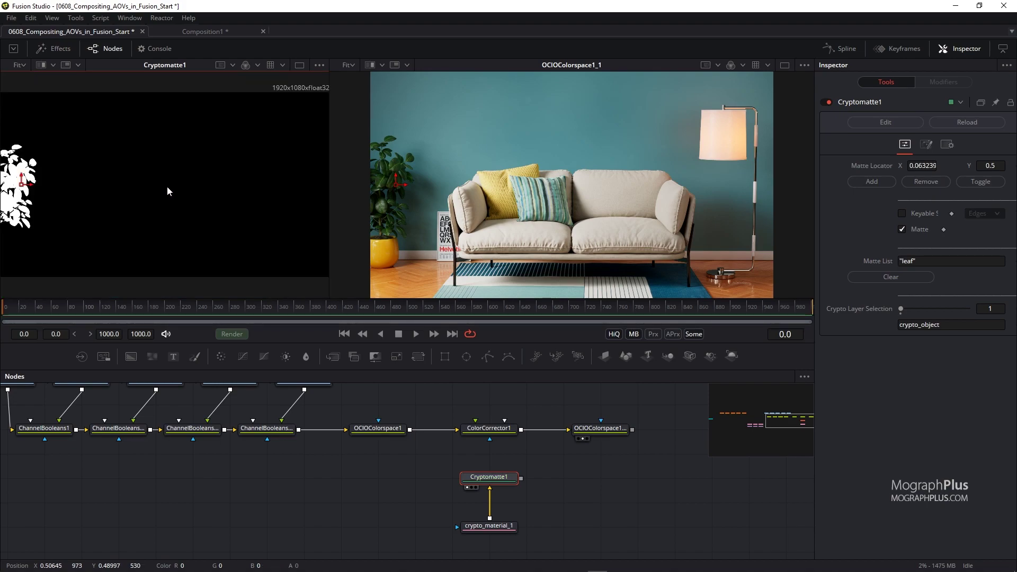
pyautogui.moveTo(167, 186)
pyautogui.mouseDown()
pyautogui.moveTo(192, 185)
pyautogui.moveTo(173, 185)
pyautogui.mouseUp()
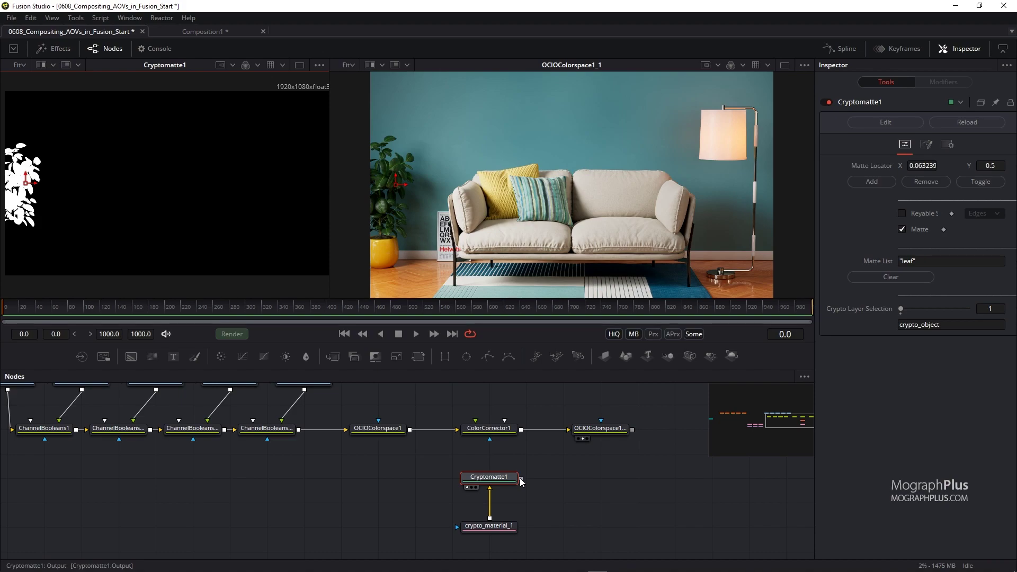
pyautogui.moveTo(521, 480); pyautogui.dragTo(535, 481)
pyautogui.moveTo(491, 442); pyautogui.dragTo(490, 443)
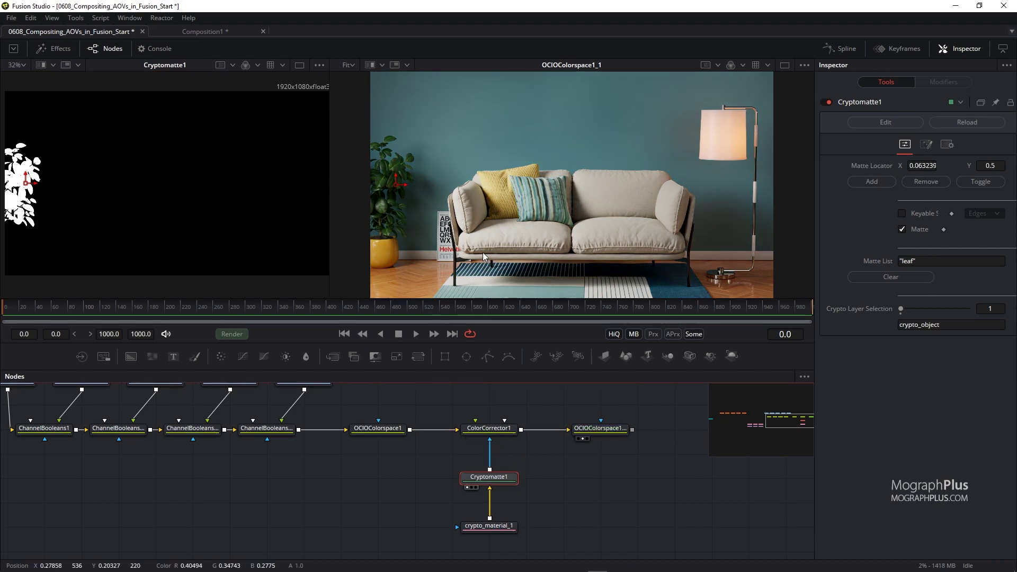
pyautogui.click(523, 397)
pyautogui.moveTo(523, 396); pyautogui.dragTo(482, 424)
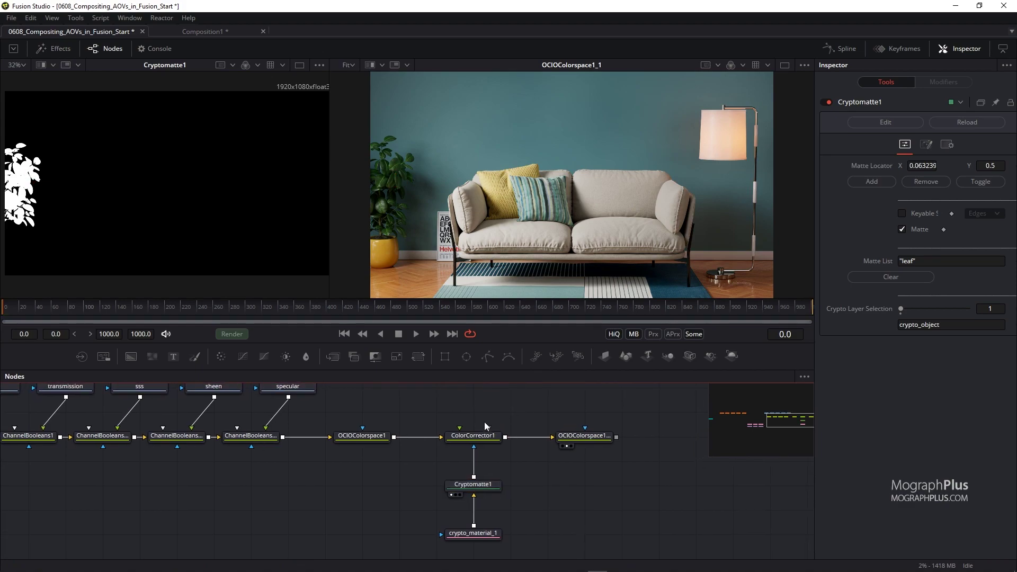
pyautogui.click(477, 439)
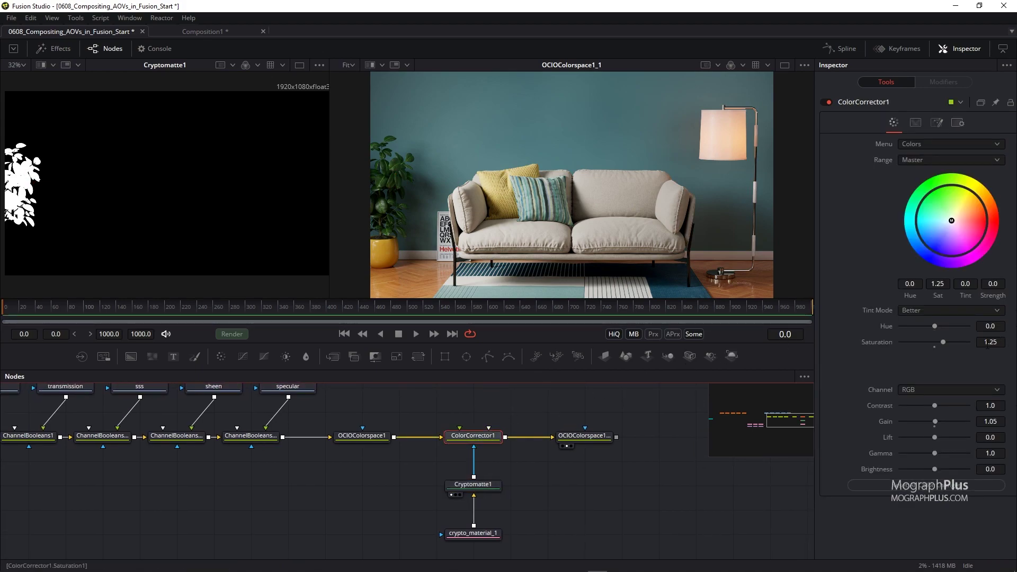
pyautogui.click(988, 342)
pyautogui.write('2')
pyautogui.press('Tab')
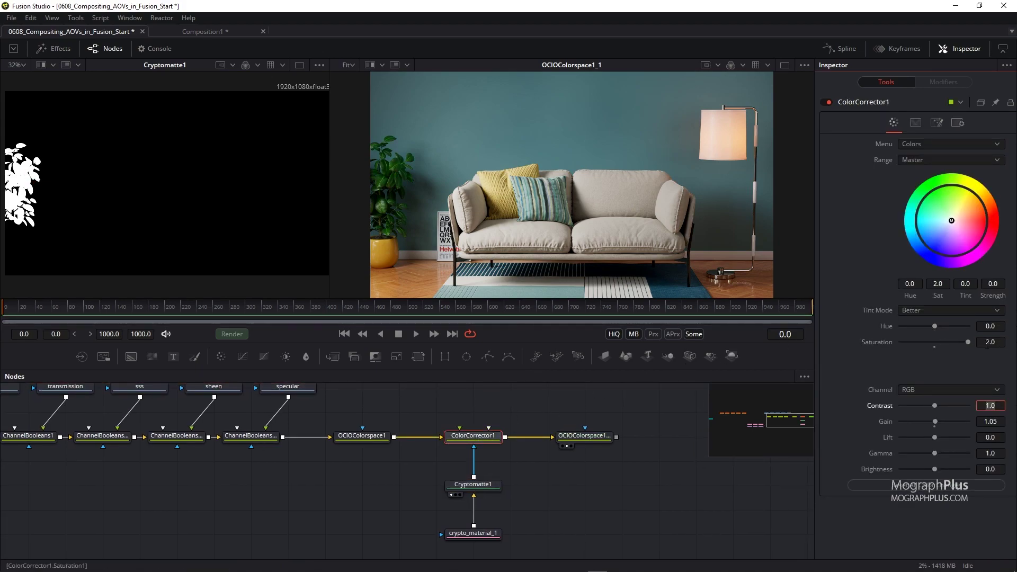
pyautogui.click(987, 342)
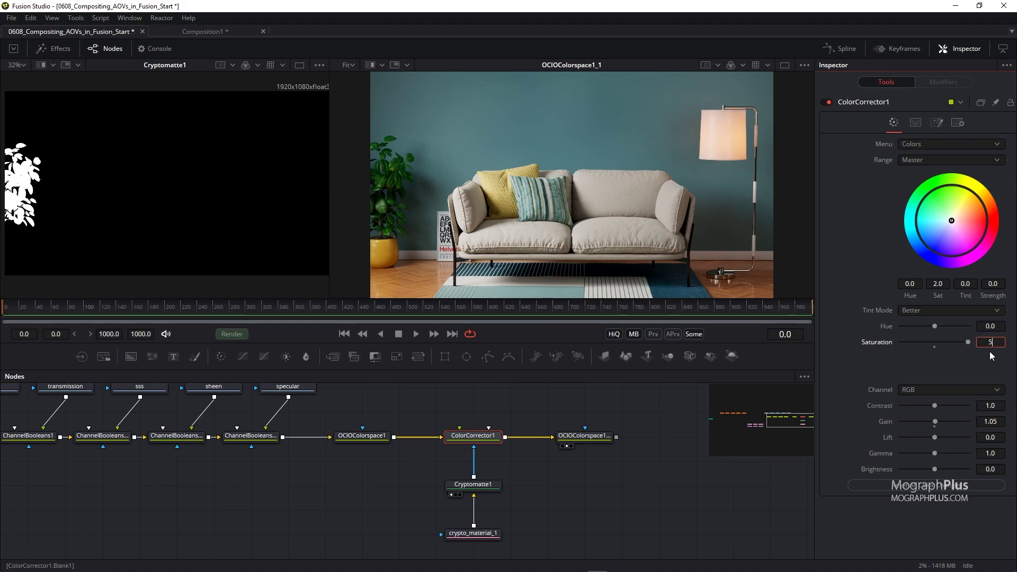
pyautogui.write('5')
pyautogui.press('Tab')
pyautogui.hotkey('shift', 'Tab')
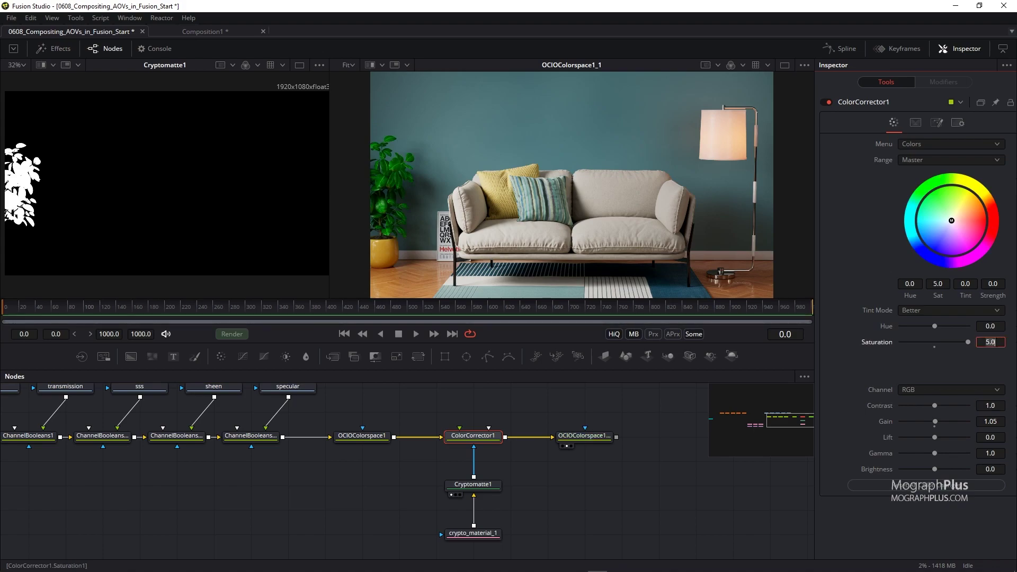
pyautogui.write('1.25')
pyautogui.press('Tab')
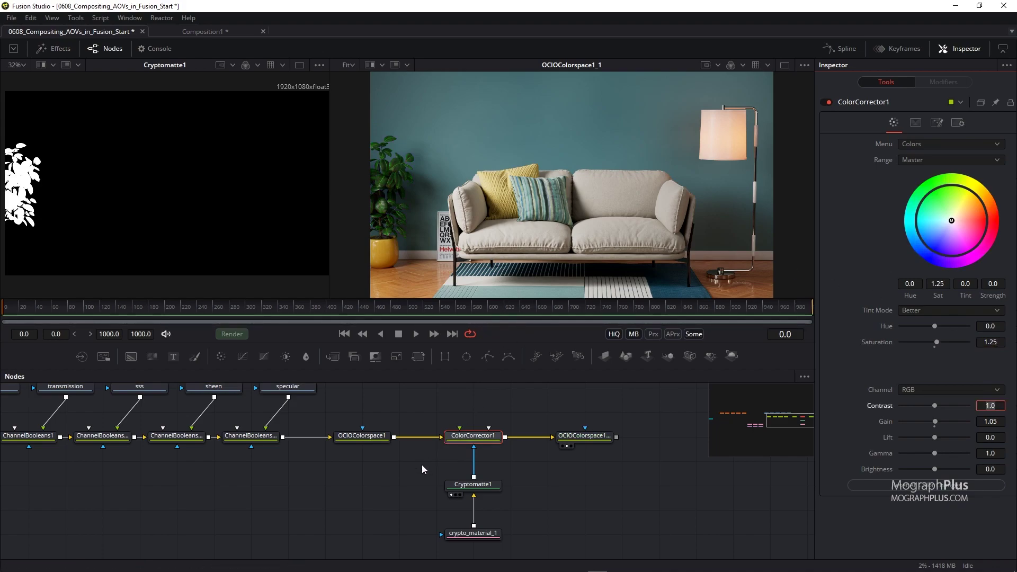
pyautogui.moveTo(332, 469); pyautogui.dragTo(403, 480)
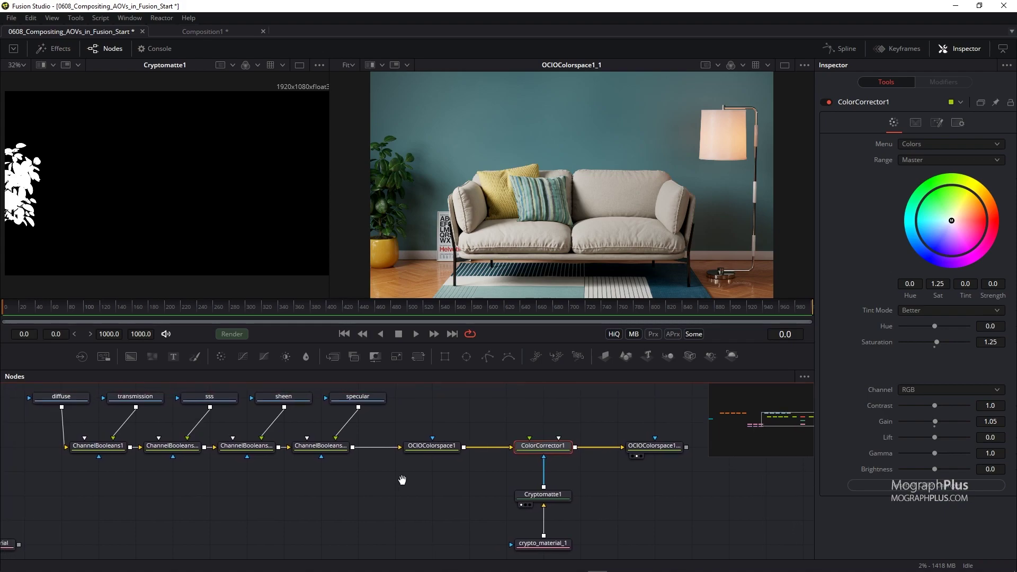
pyautogui.moveTo(418, 460)
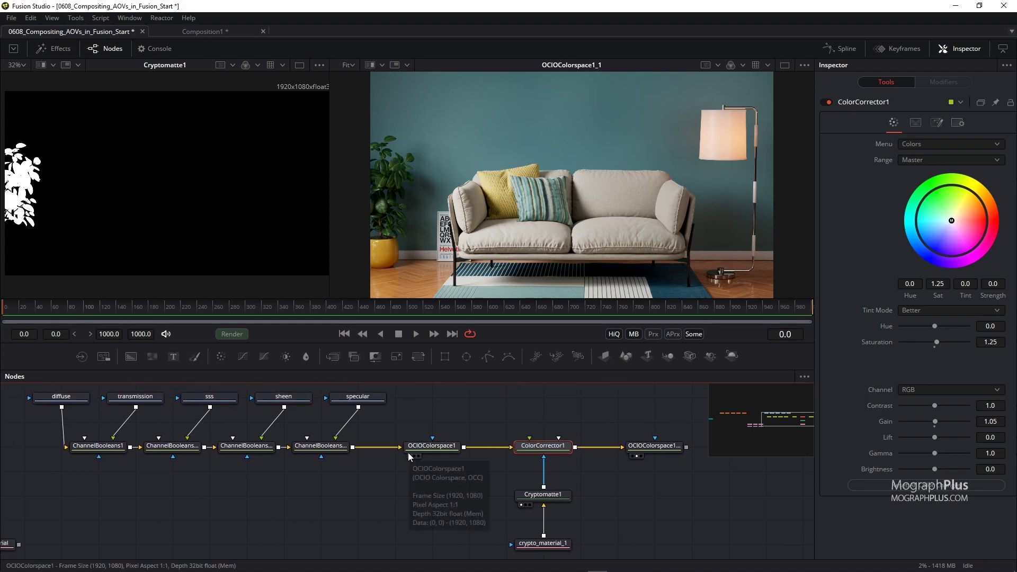
# Paste a copy of the crypto_material_1 loader into the node graph.
pyautogui.moveTo(265, 472)
pyautogui.mouseDown()
pyautogui.moveTo(289, 486)
pyautogui.moveTo(268, 466)
pyautogui.mouseUp()
pyautogui.moveTo(196, 491); pyautogui.dragTo(185, 476)
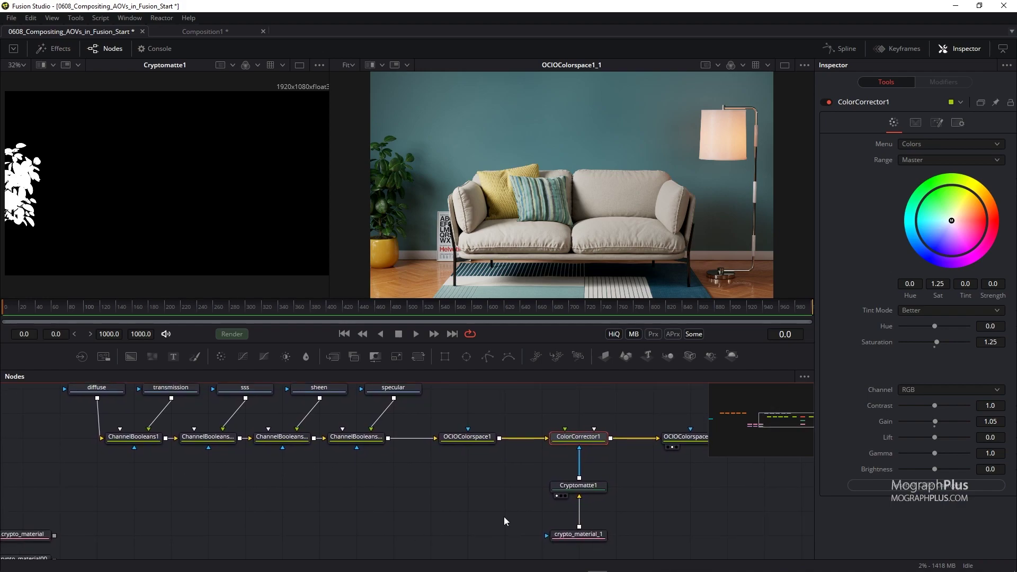
pyautogui.click(568, 537)
pyautogui.scroll(-1, 567, 537)
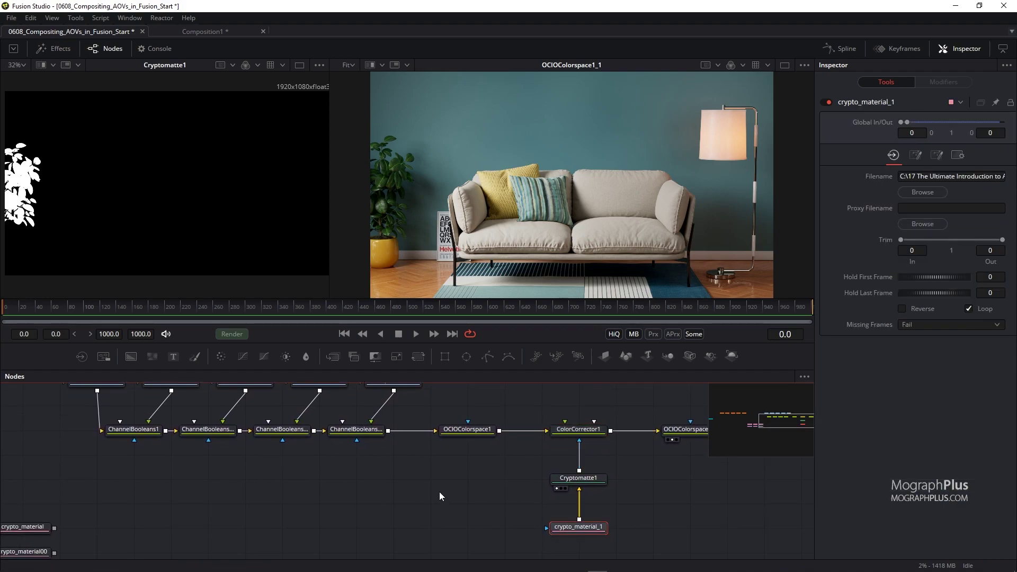
pyautogui.click(318, 480)
pyautogui.hotkey('ctrl', 'v')
pyautogui.moveTo(344, 485); pyautogui.dragTo(332, 550)
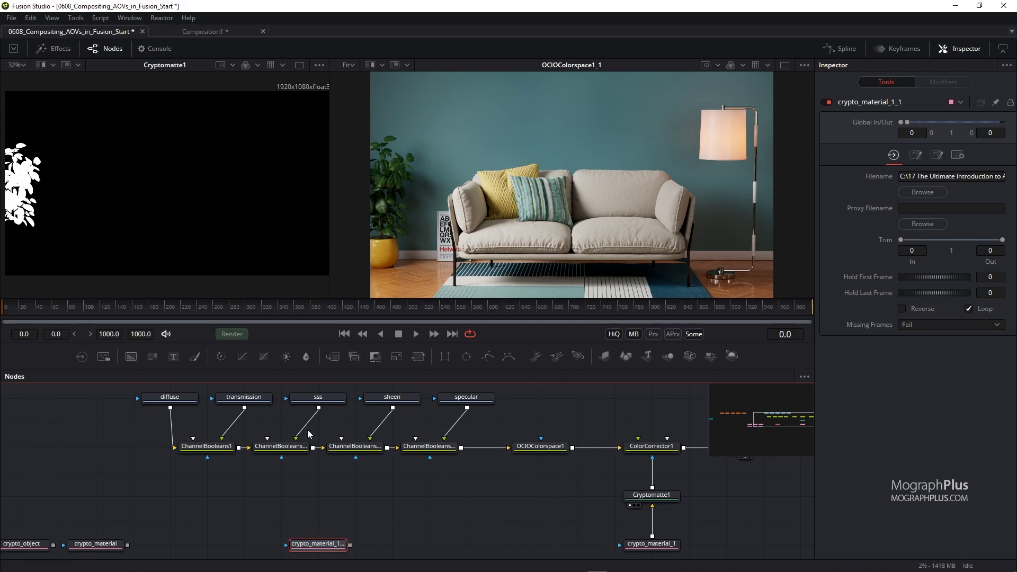
pyautogui.moveTo(318, 482); pyautogui.dragTo(339, 487)
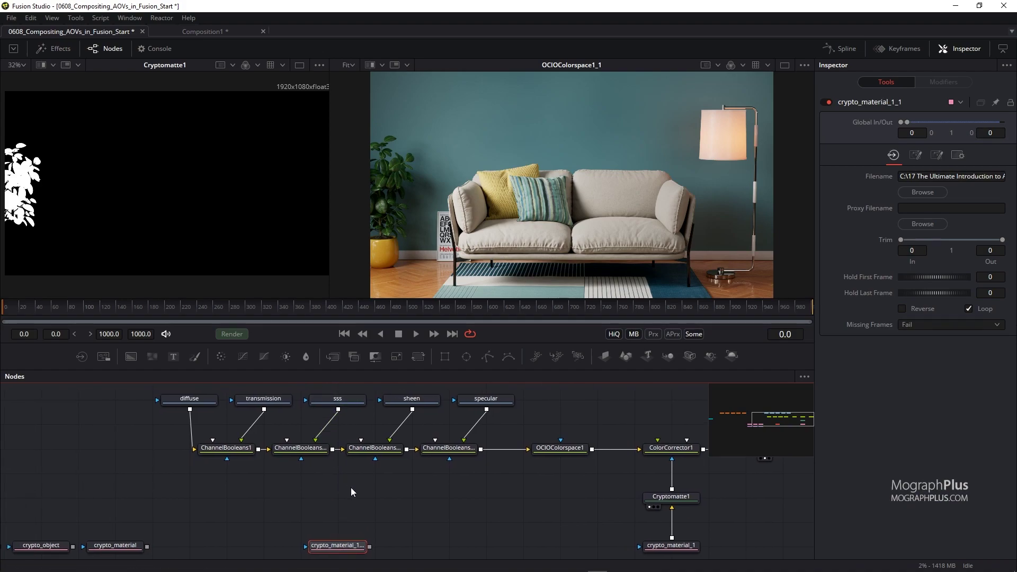
pyautogui.click(354, 495)
# Add Cryptomatte2 fed by the copied loader and pick the vase into its matte list.
pyautogui.hotkey('shift', 'space')
pyautogui.write('cr')
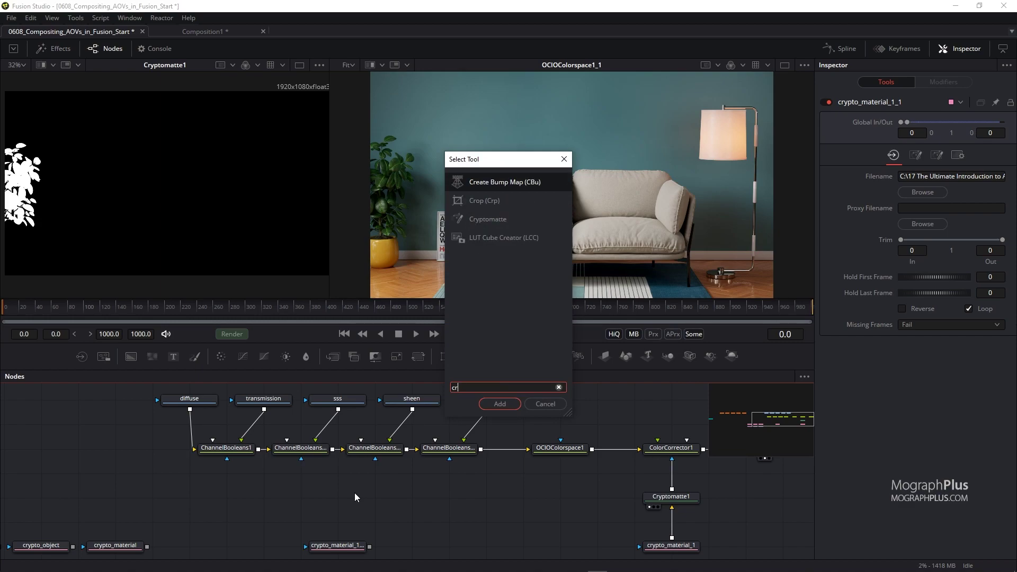
pyautogui.press('Down')
pyautogui.press('Down')
pyautogui.press('Return')
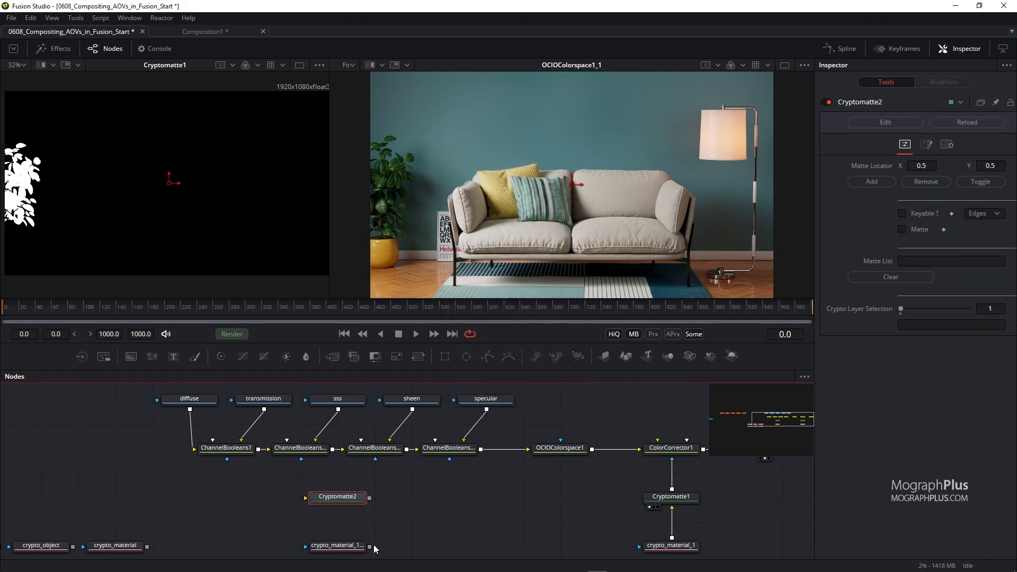
pyautogui.press('1')
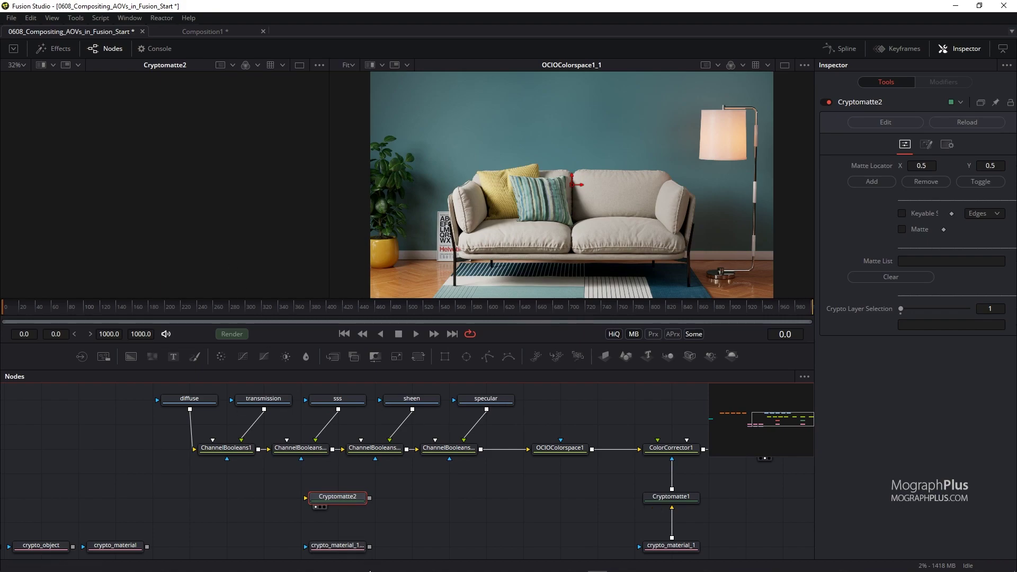
pyautogui.moveTo(369, 546); pyautogui.dragTo(338, 500)
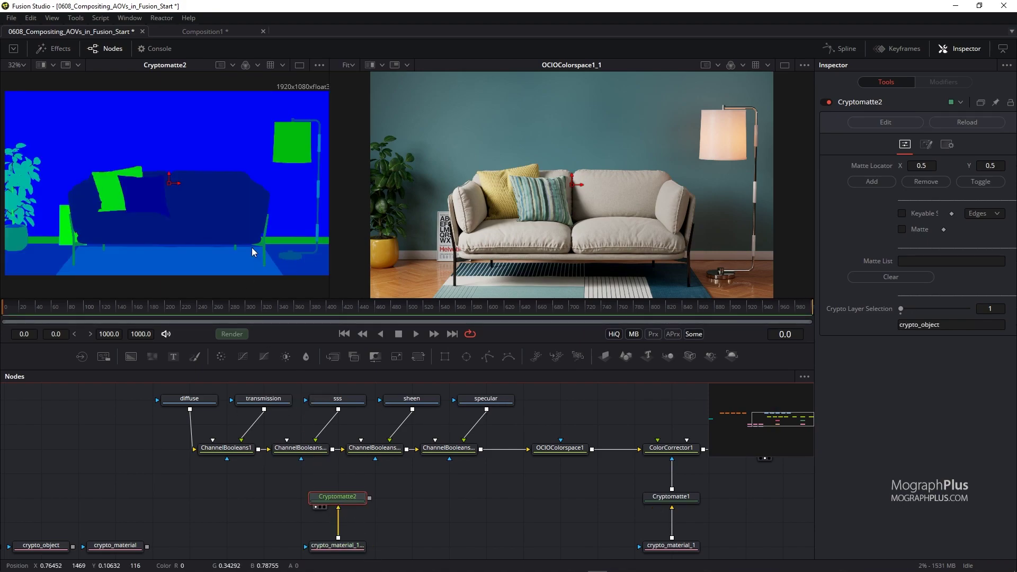
pyautogui.moveTo(166, 186); pyautogui.dragTo(14, 244)
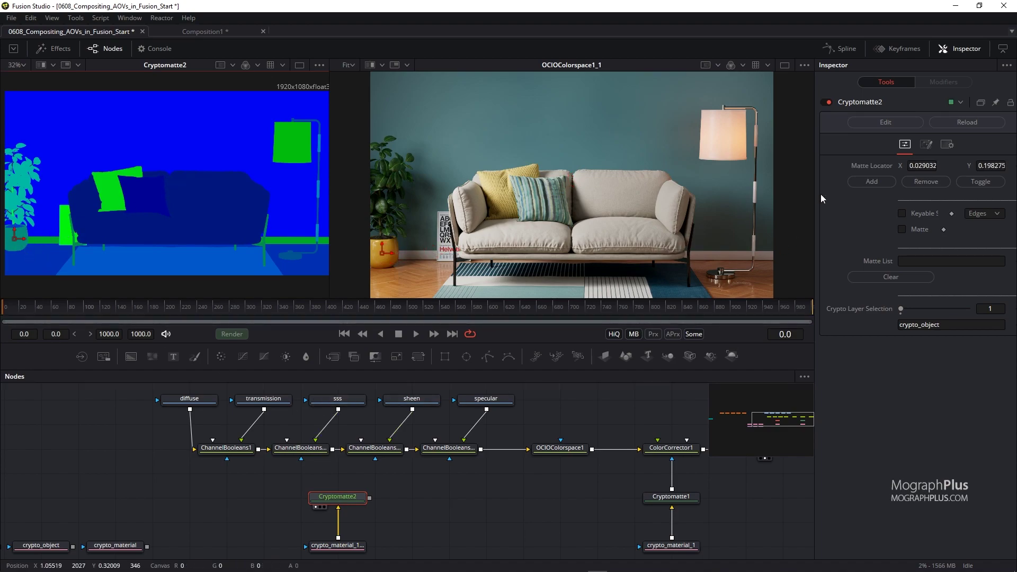
pyautogui.click(903, 230)
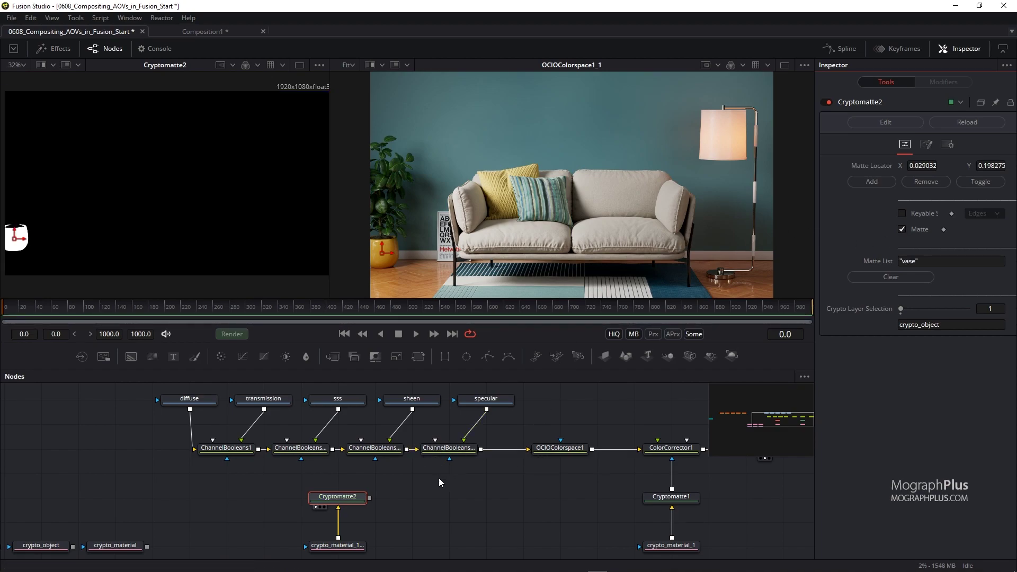
# Insert ColorCorrector2 into the sss link with Cryptomatte2 as its effect mask.
pyautogui.click(284, 488)
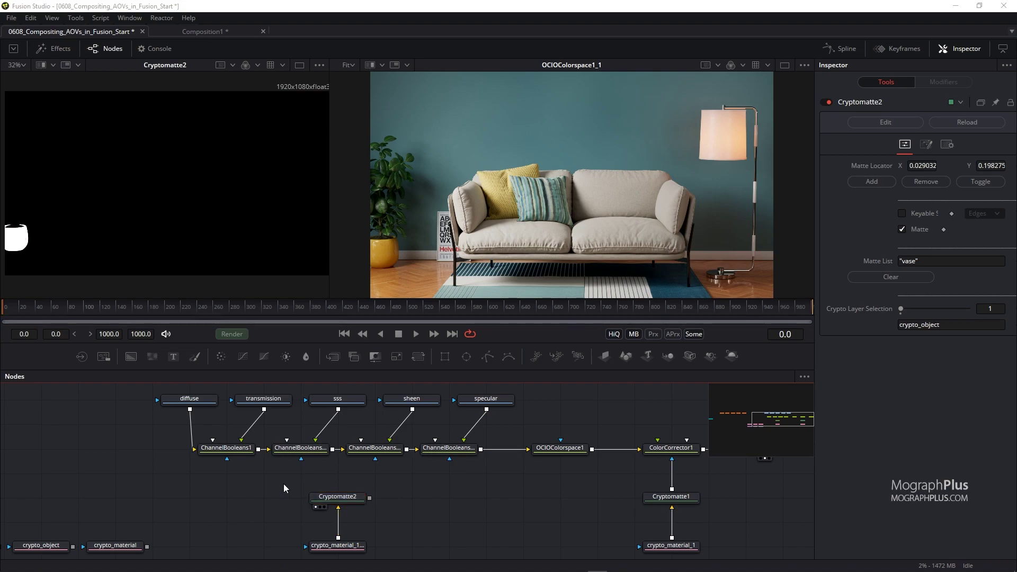
pyautogui.hotkey('shift', 'space')
pyautogui.write('cc')
pyautogui.press('Return')
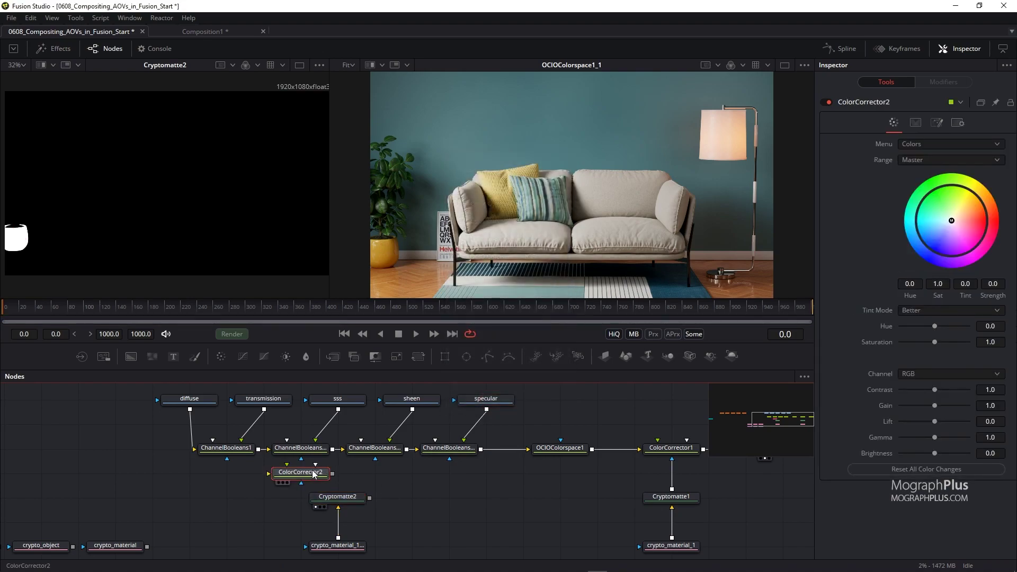
pyautogui.moveTo(305, 476); pyautogui.dragTo(355, 417)
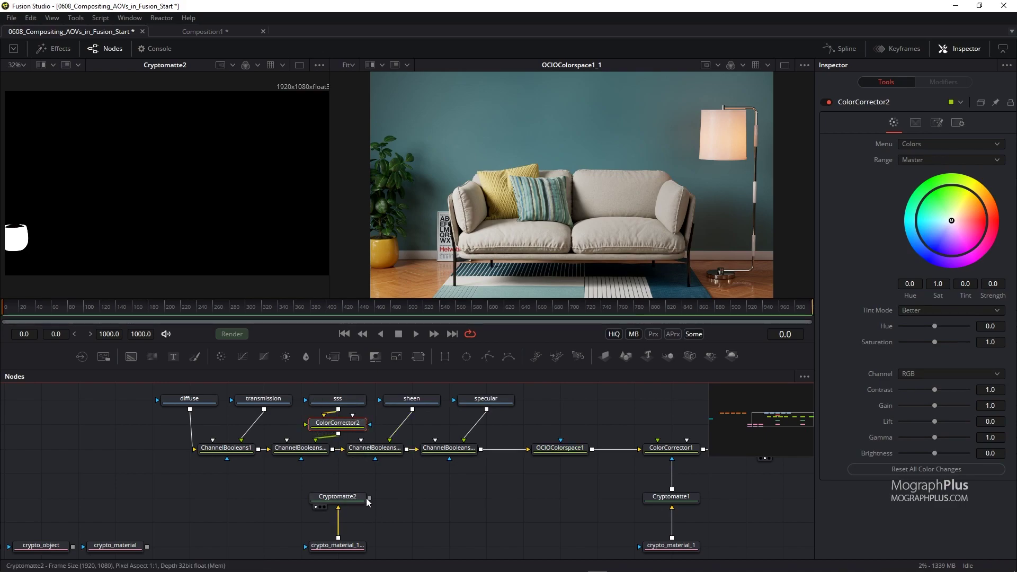
pyautogui.moveTo(371, 499); pyautogui.dragTo(371, 425)
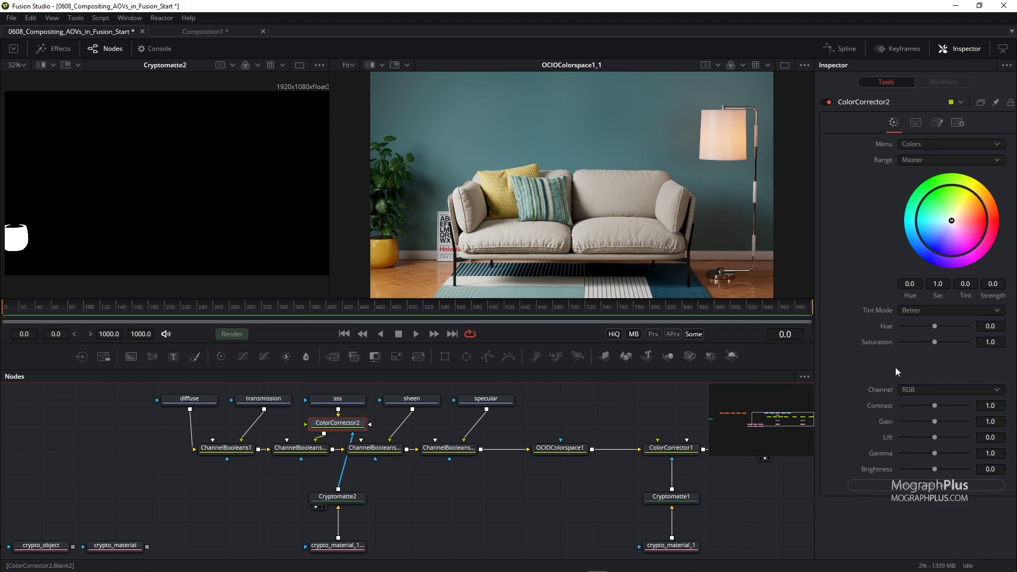
# Set the vase's hue to 0.4 and saturation to 0.75, then bypass ColorCorrector2.
pyautogui.moveTo(942, 325); pyautogui.dragTo(950, 325)
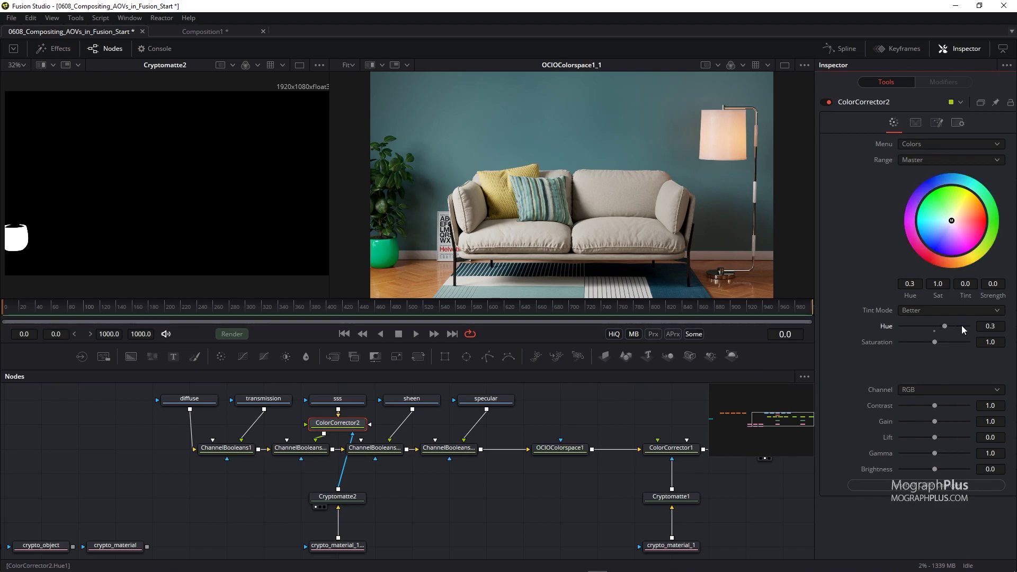
pyautogui.click(964, 326)
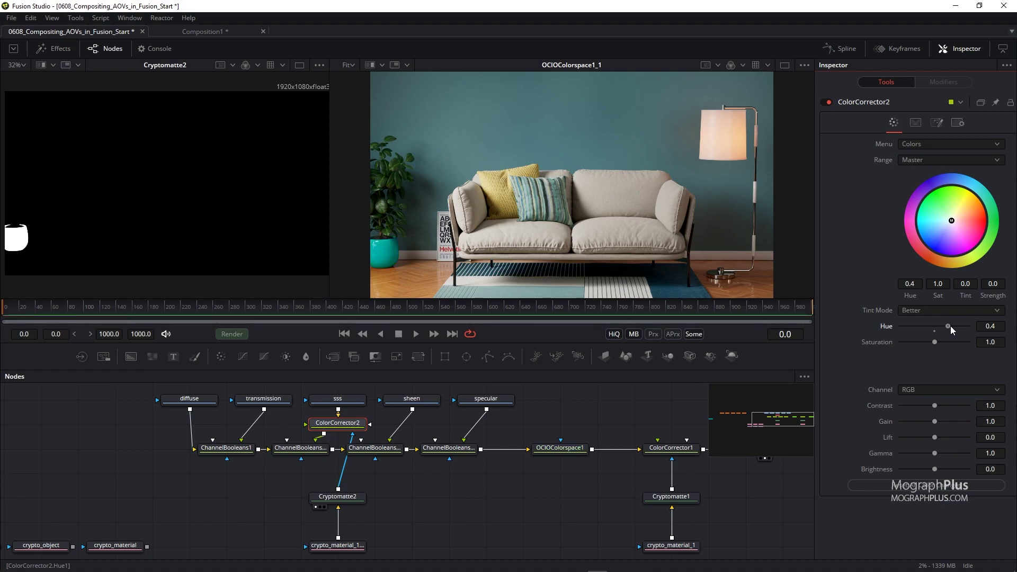
pyautogui.moveTo(951, 326)
pyautogui.mouseDown()
pyautogui.moveTo(963, 325)
pyautogui.moveTo(951, 326)
pyautogui.mouseUp()
pyautogui.moveTo(935, 342); pyautogui.dragTo(926, 342)
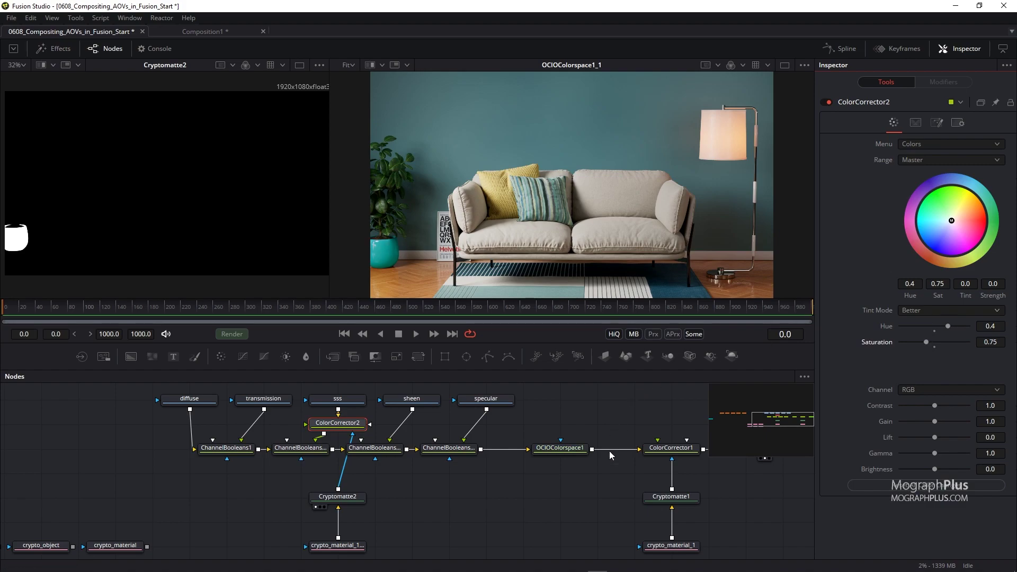
pyautogui.moveTo(580, 464); pyautogui.dragTo(460, 469)
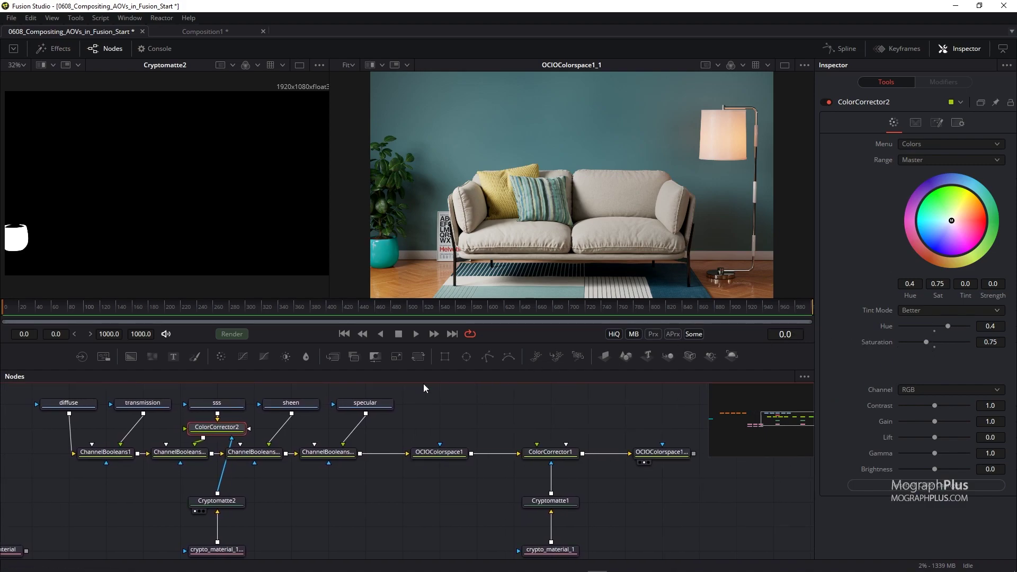
pyautogui.click(829, 102)
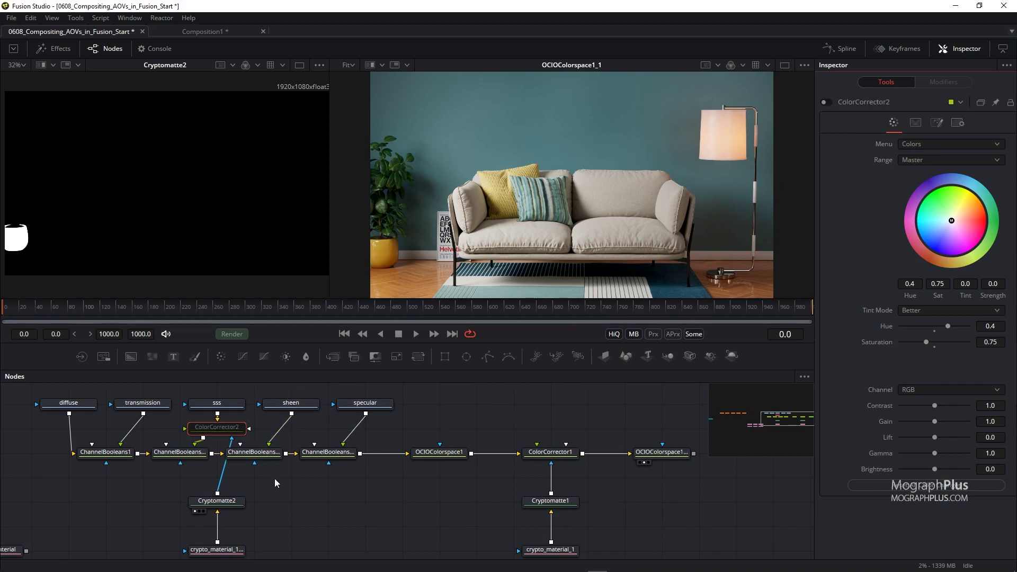
pyautogui.moveTo(289, 484); pyautogui.dragTo(395, 471)
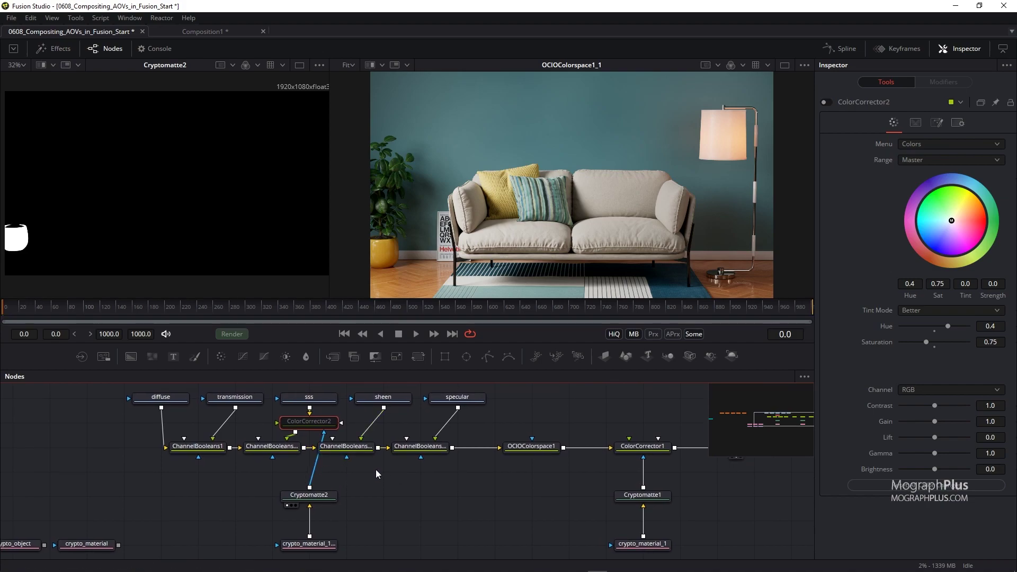
# Insert ColorCorrector3 between ColorCorrector1 and OCIOColorspace1_1.
pyautogui.moveTo(438, 481); pyautogui.dragTo(175, 468)
pyautogui.moveTo(504, 433); pyautogui.dragTo(614, 435)
pyautogui.hotkey('shift', 'space')
pyautogui.write('cc')
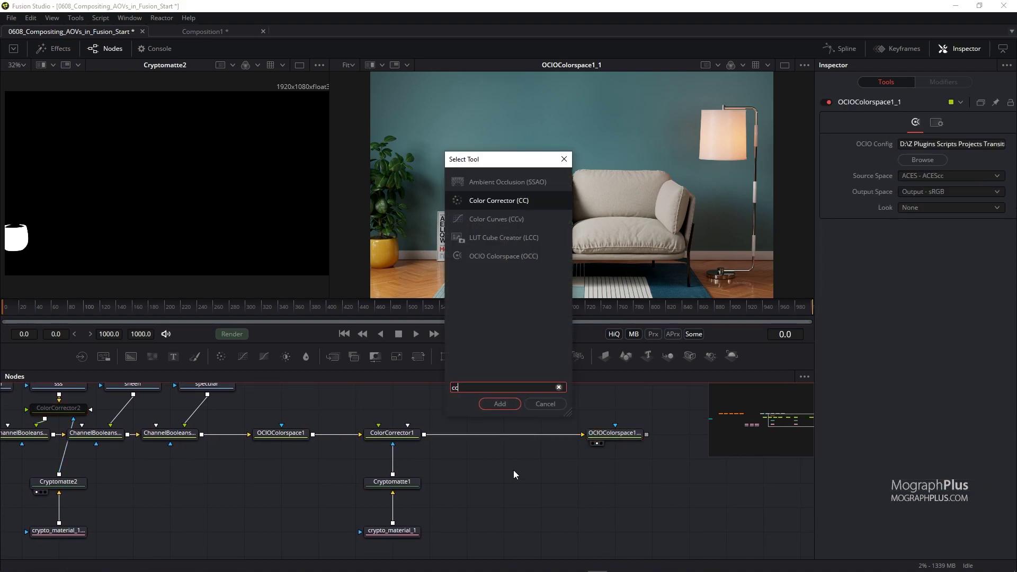
pyautogui.press('Return')
pyautogui.moveTo(511, 462); pyautogui.dragTo(512, 439)
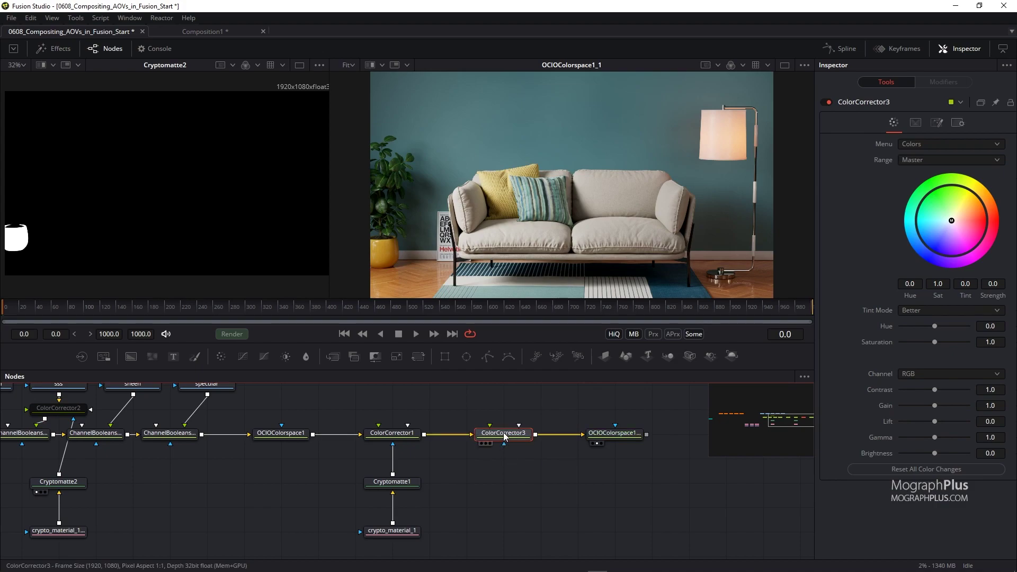
pyautogui.moveTo(574, 407); pyautogui.dragTo(522, 415)
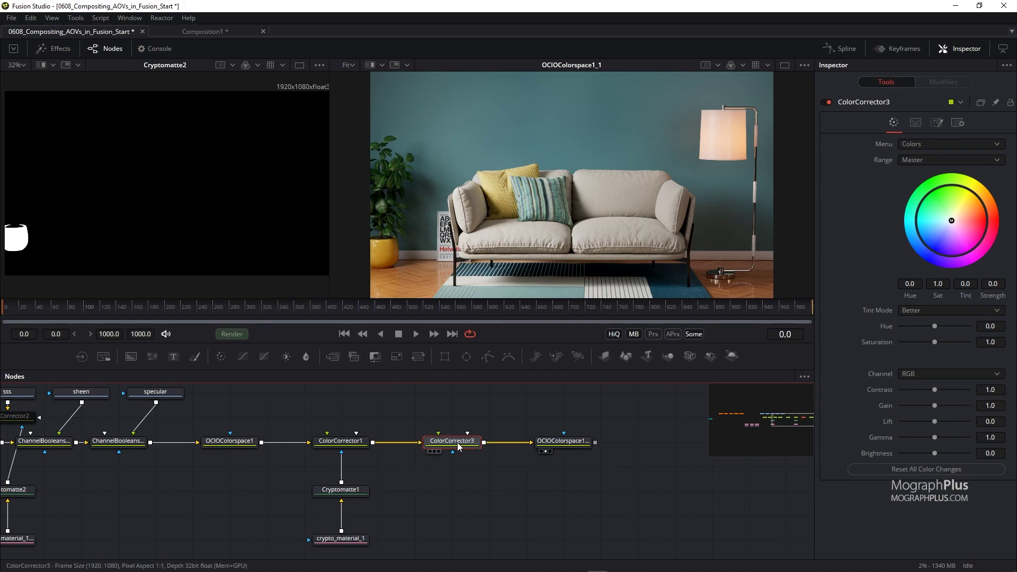
# Give ColorCorrector3 saturation 1.1, gamma 0.95 and gain 1.07.
pyautogui.click(990, 342)
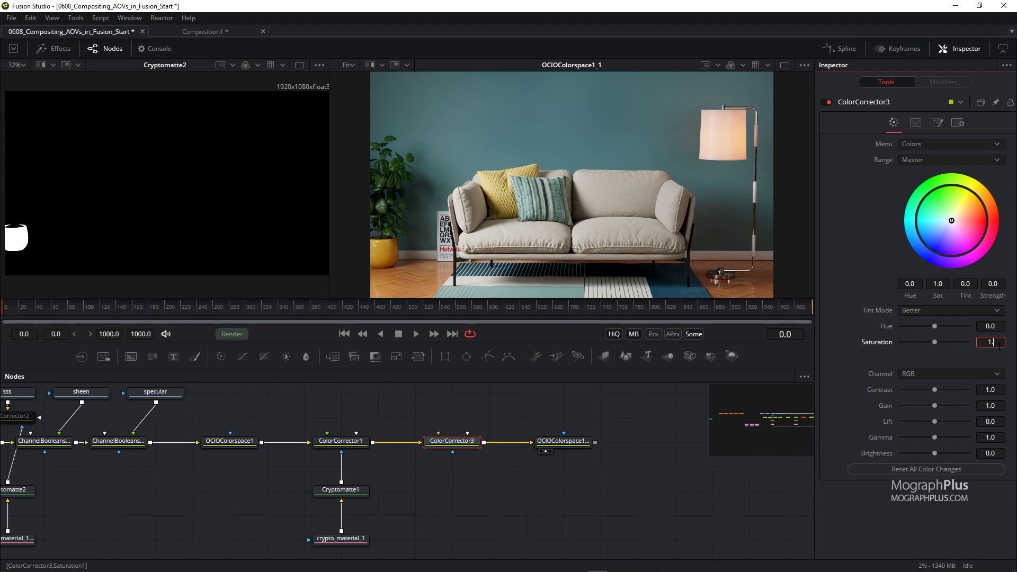
pyautogui.press('Tab')
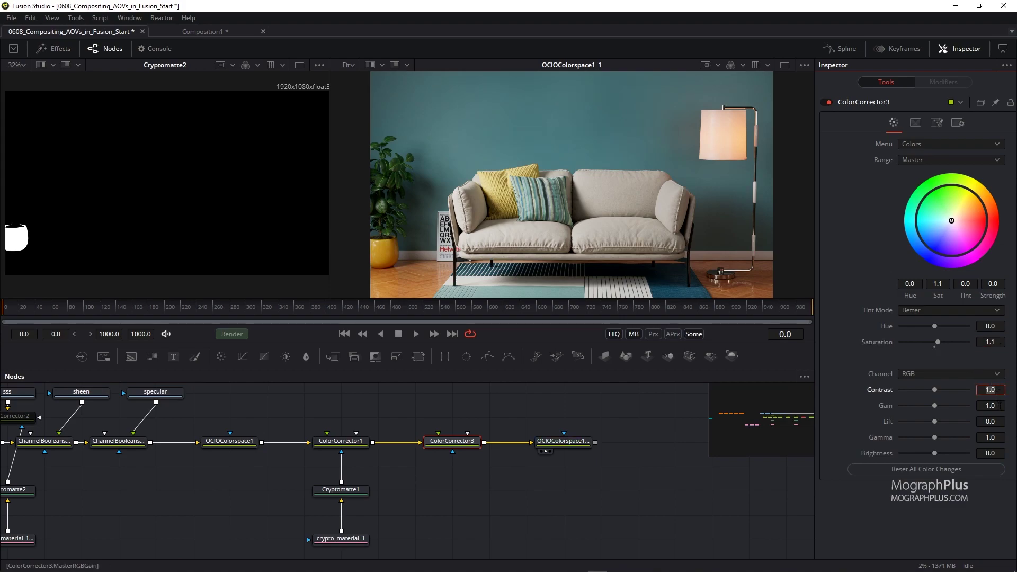
pyautogui.click(990, 438)
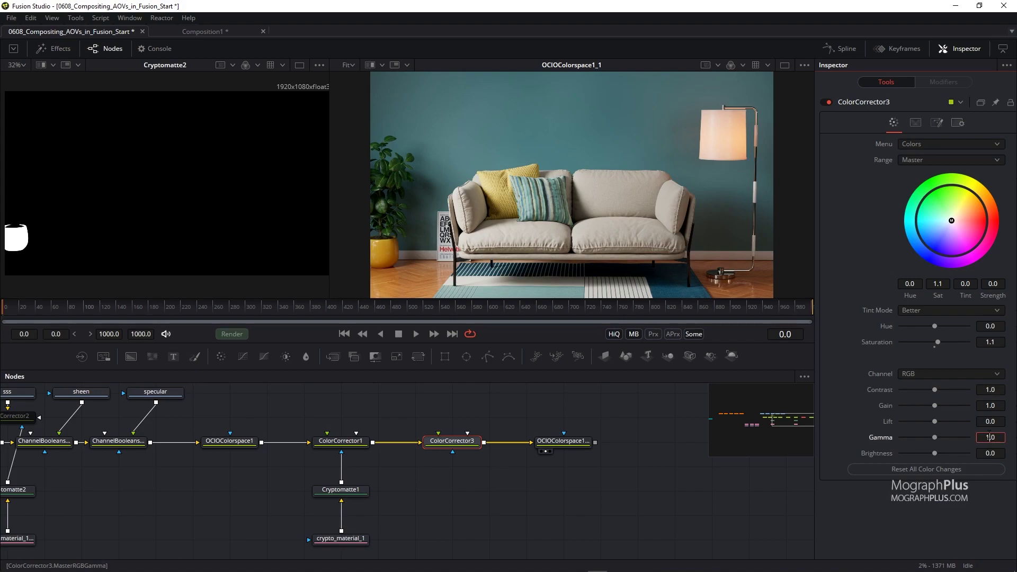
pyautogui.doubleClick(989, 437)
pyautogui.write('0.95')
pyautogui.press('Tab')
pyautogui.click(993, 407)
pyautogui.write('7')
pyautogui.click(996, 420)
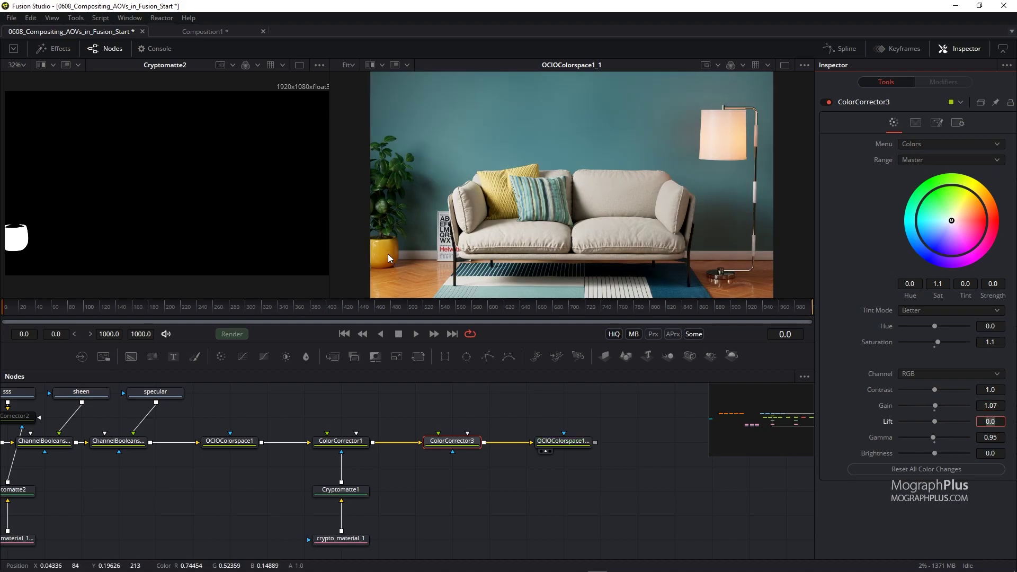
pyautogui.moveTo(443, 476); pyautogui.dragTo(631, 489)
pyautogui.click(403, 505)
# Add a Channel Booleans node with Operation set to Add and To Alpha set to Do Nothing.
pyautogui.moveTo(428, 489)
pyautogui.mouseDown()
pyautogui.moveTo(397, 483)
pyautogui.moveTo(409, 490)
pyautogui.moveTo(422, 479)
pyautogui.mouseUp()
pyautogui.moveTo(775, 422); pyautogui.dragTo(727, 414)
pyautogui.moveTo(424, 517); pyautogui.dragTo(288, 459)
pyautogui.hotkey('shift', 'space')
pyautogui.write('chann')
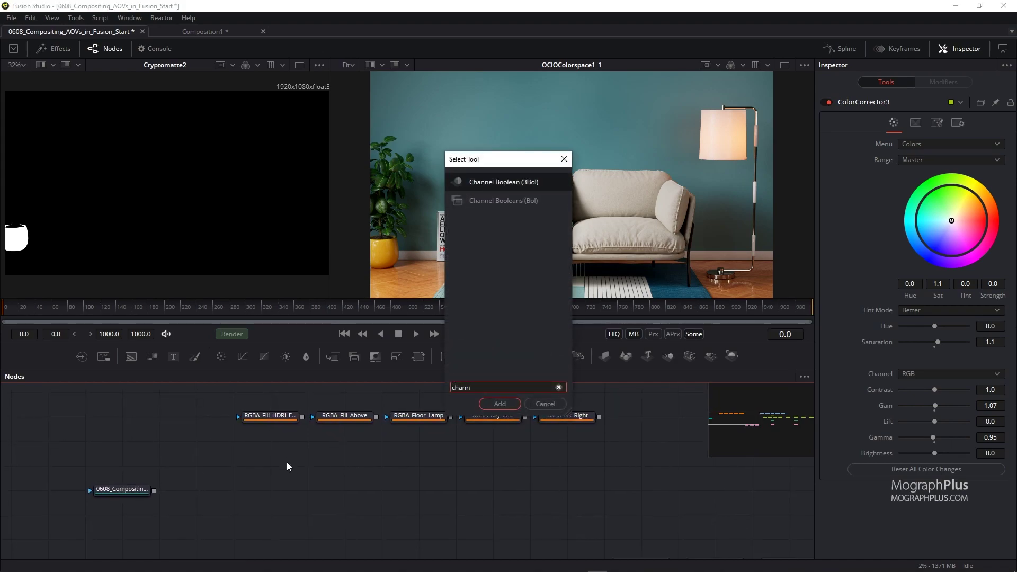
pyautogui.press('Down')
pyautogui.press('Return')
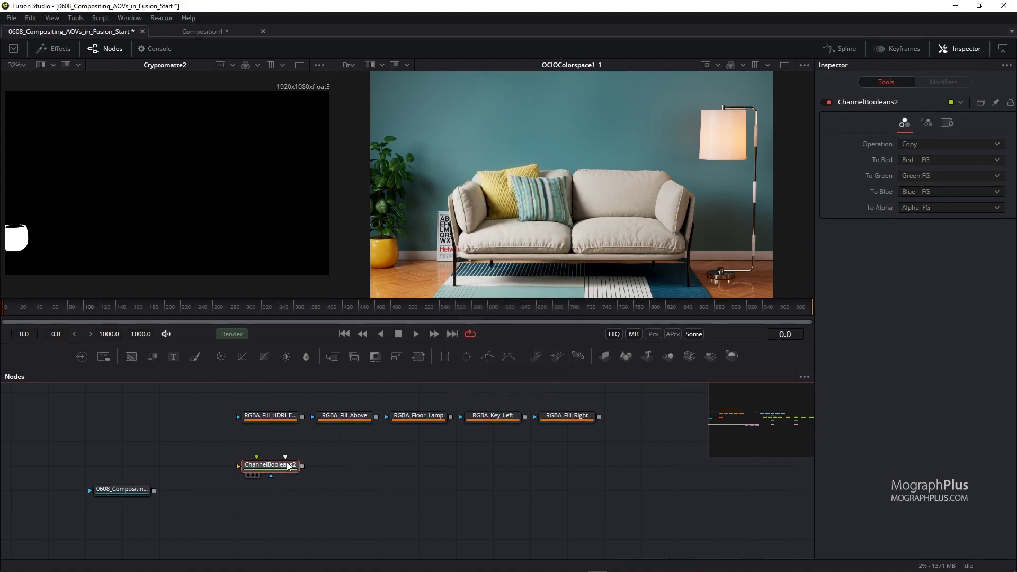
pyautogui.scroll(2, 323, 469)
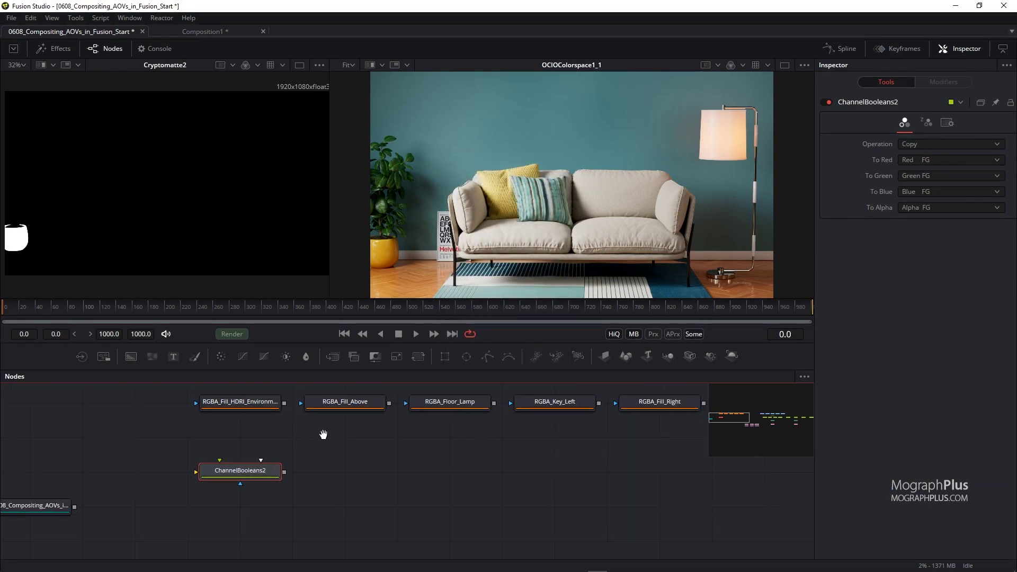
pyautogui.click(917, 145)
pyautogui.click(924, 158)
pyautogui.click(928, 207)
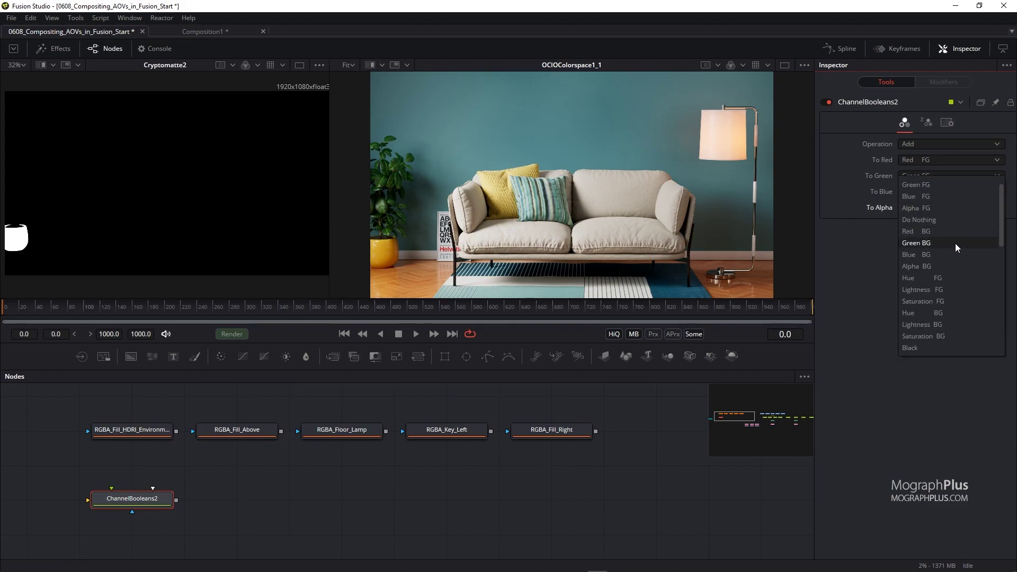
pyautogui.click(951, 222)
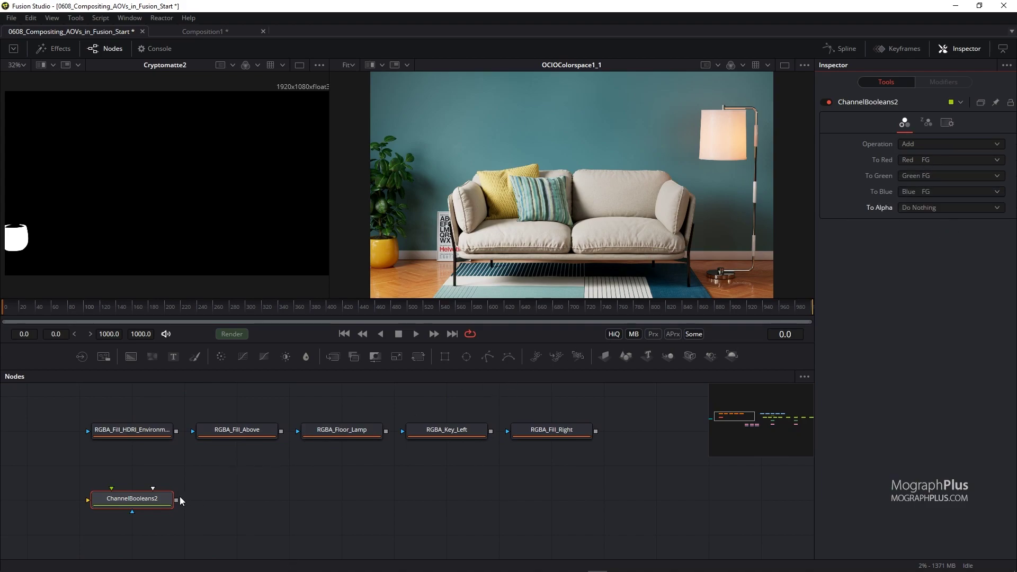
# Wire RGBA_Fill_HDRI and RGBA_Fill_Above into ChannelBooleans2's two inputs.
pyautogui.moveTo(131, 498); pyautogui.dragTo(184, 495)
pyautogui.moveTo(176, 431); pyautogui.dragTo(183, 495)
pyautogui.moveTo(281, 431); pyautogui.dragTo(211, 248)
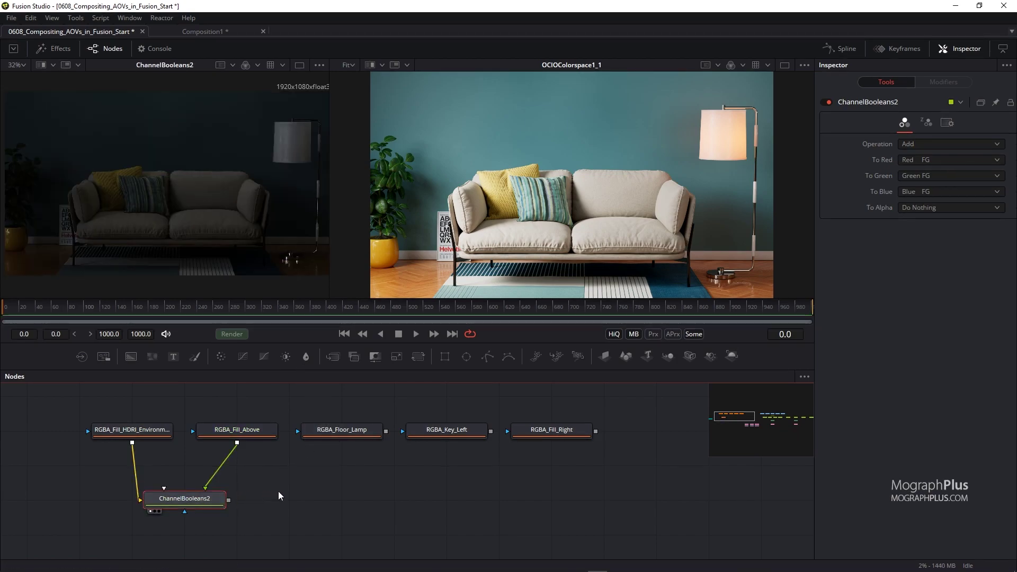
# Chain two pasted Add nodes after ChannelBooleans2, fed by RGBA_Floor_Lamp and RGBA_Key_Left.
pyautogui.click(300, 495)
pyautogui.hotkey('ctrl', 'v')
pyautogui.moveTo(228, 500); pyautogui.dragTo(279, 499)
pyautogui.moveTo(388, 431); pyautogui.dragTo(299, 506)
pyautogui.hotkey('ctrl', 'v')
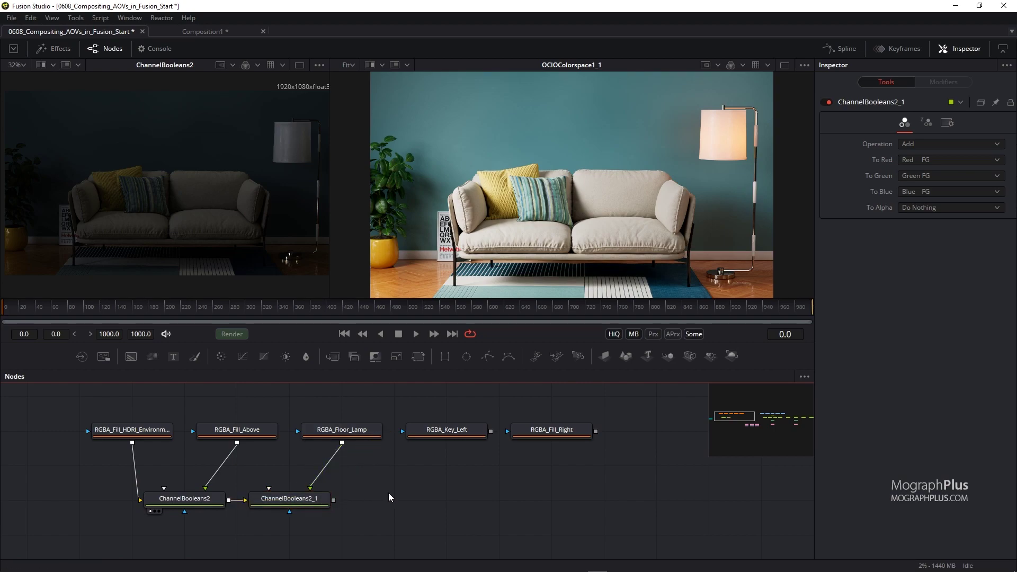
pyautogui.moveTo(334, 500); pyautogui.dragTo(395, 499)
pyautogui.moveTo(491, 432); pyautogui.dragTo(396, 497)
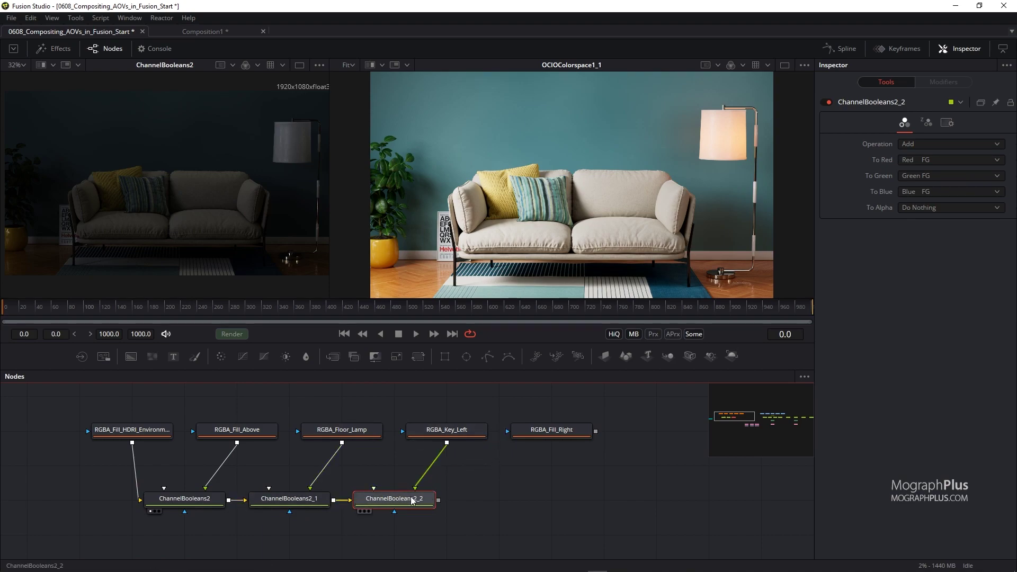
# Chain a fourth Add node, ChannelBooleans2_2_1, fed by RGBA_Fill_Right.
pyautogui.click(493, 498)
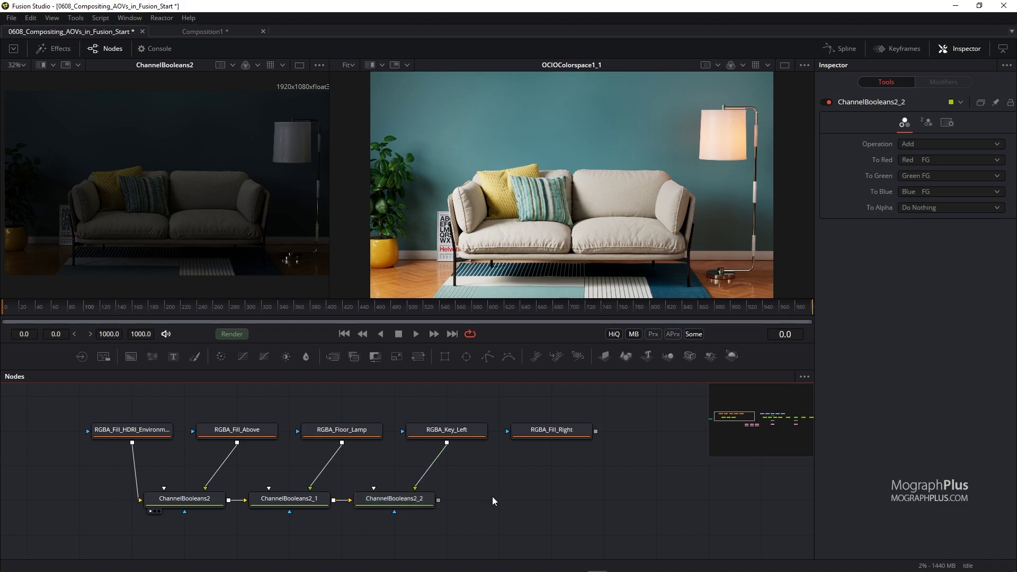
pyautogui.hotkey('ctrl', 'v')
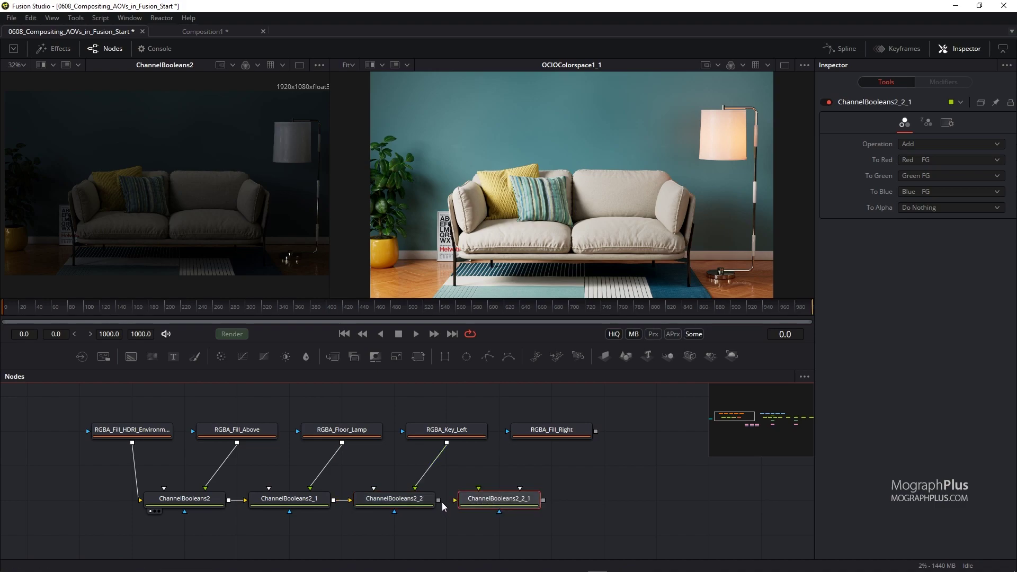
pyautogui.moveTo(438, 501); pyautogui.dragTo(492, 501)
pyautogui.moveTo(596, 432); pyautogui.dragTo(506, 495)
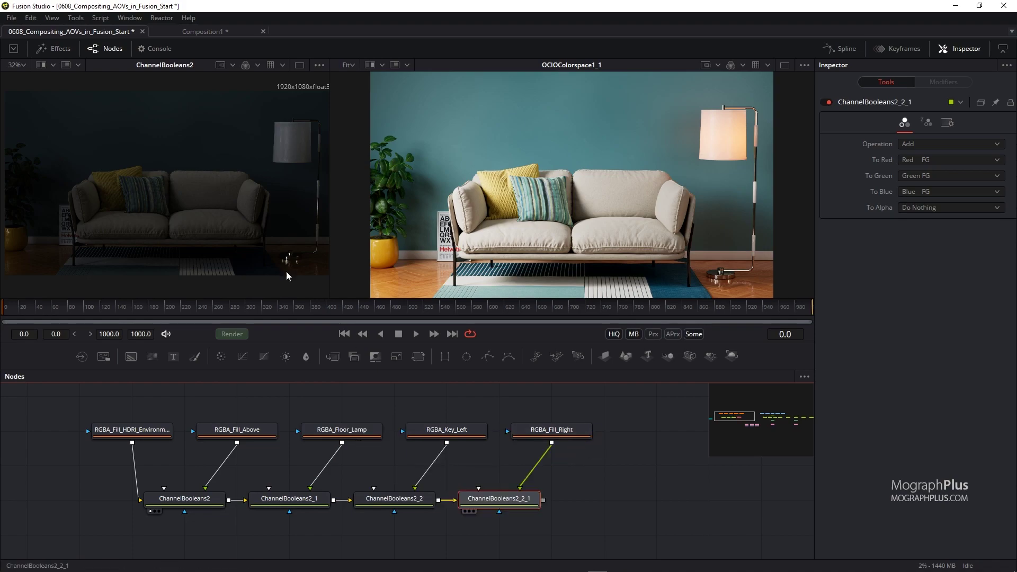
# Step through each Channel Booleans result, ending on the fully lit ChannelBooleans2_2_1.
pyautogui.press('1')
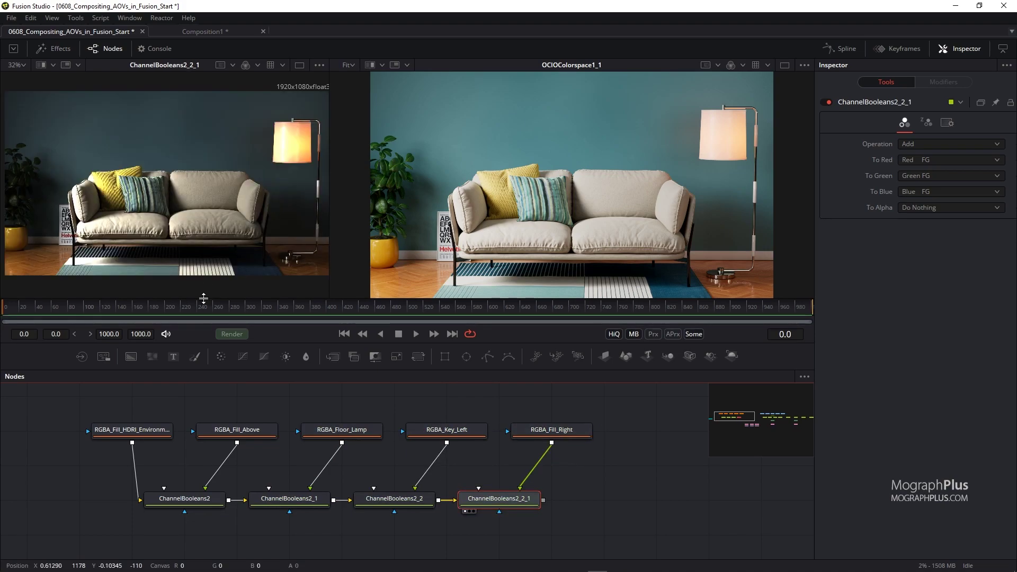
pyautogui.click(150, 511)
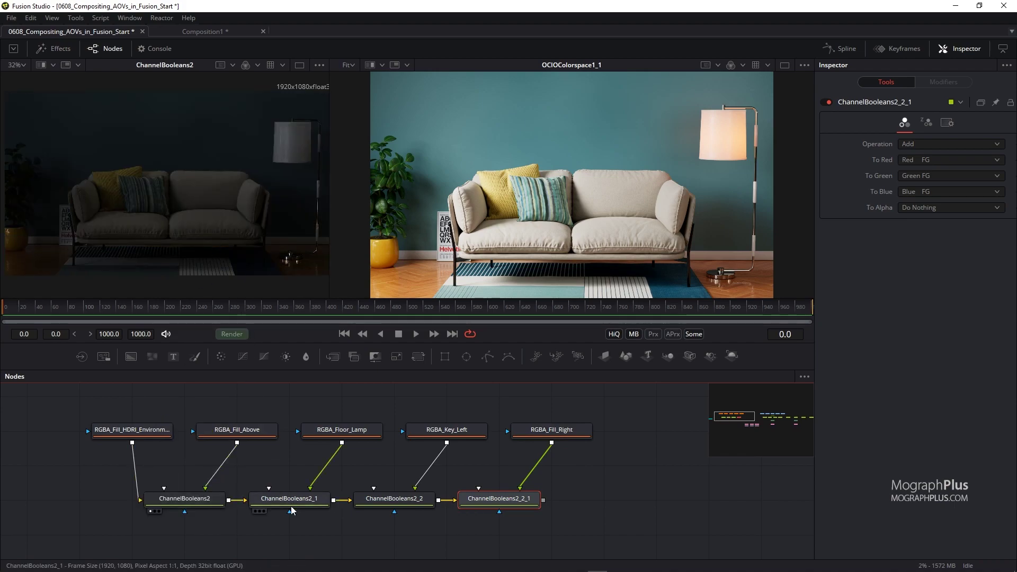
pyautogui.click(256, 511)
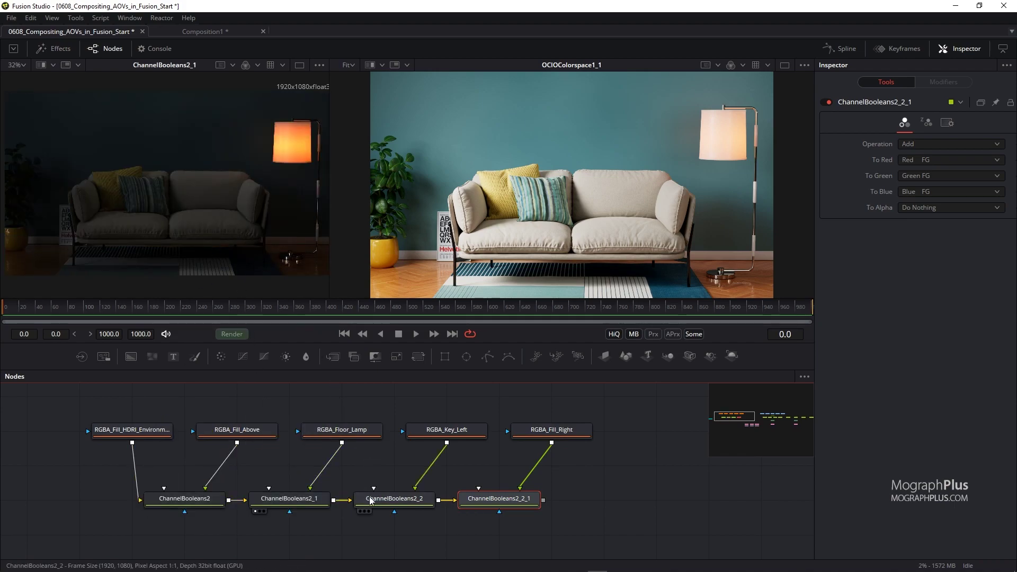
pyautogui.click(361, 511)
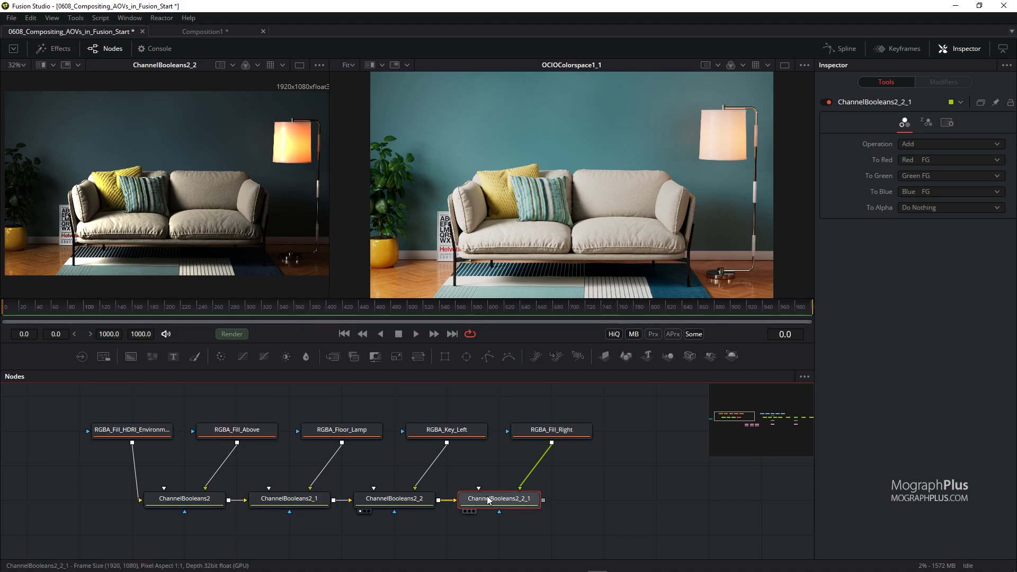
pyautogui.moveTo(486, 500); pyautogui.dragTo(243, 189)
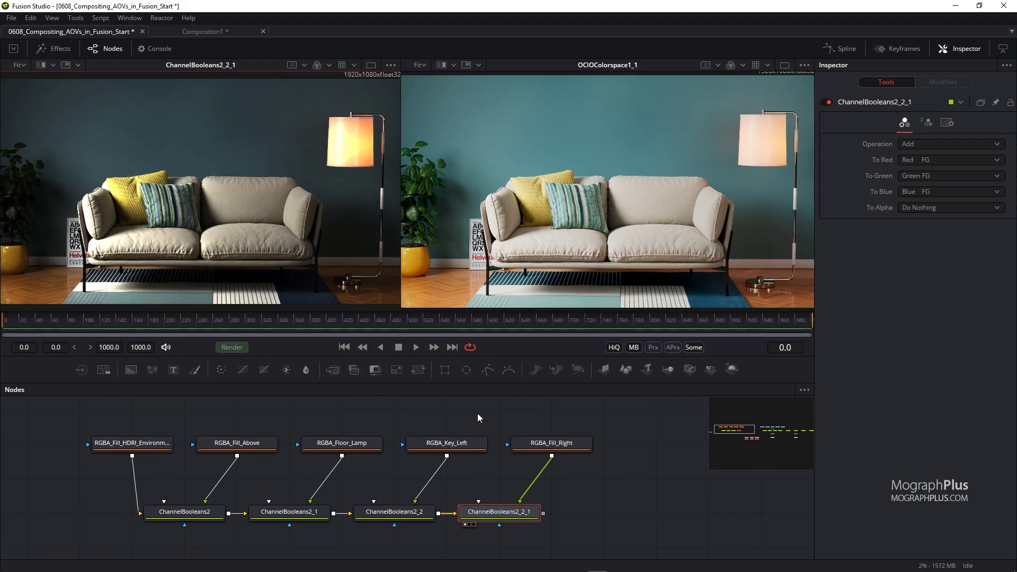
# Select both OCIOColorspace nodes for copying.
pyautogui.click(496, 480)
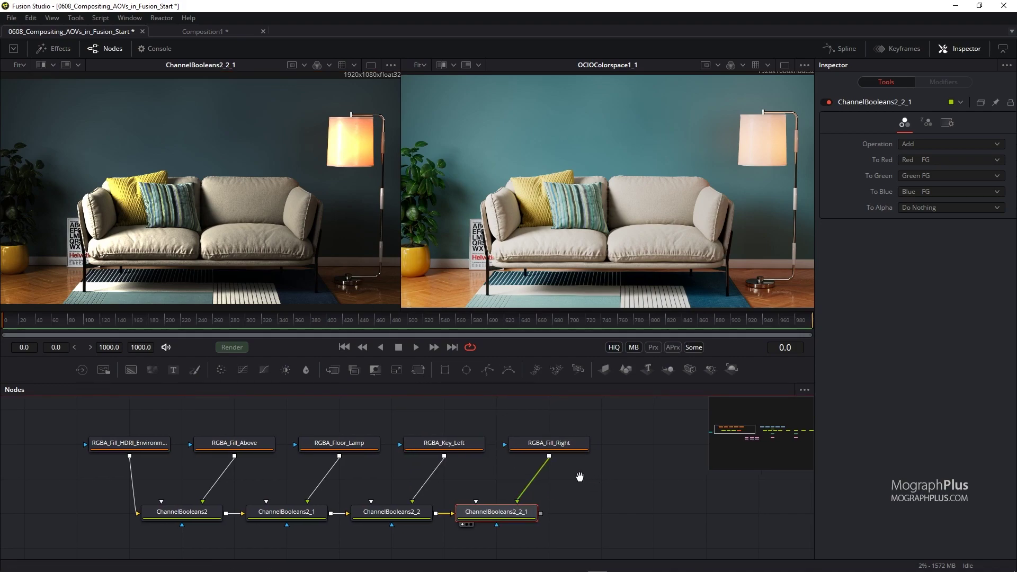
pyautogui.moveTo(582, 477); pyautogui.dragTo(399, 472)
pyautogui.moveTo(602, 481); pyautogui.dragTo(64, 474)
pyautogui.moveTo(404, 519); pyautogui.dragTo(98, 516)
pyautogui.click(161, 454)
pyautogui.click(618, 455)
pyautogui.moveTo(216, 422); pyautogui.dragTo(160, 482)
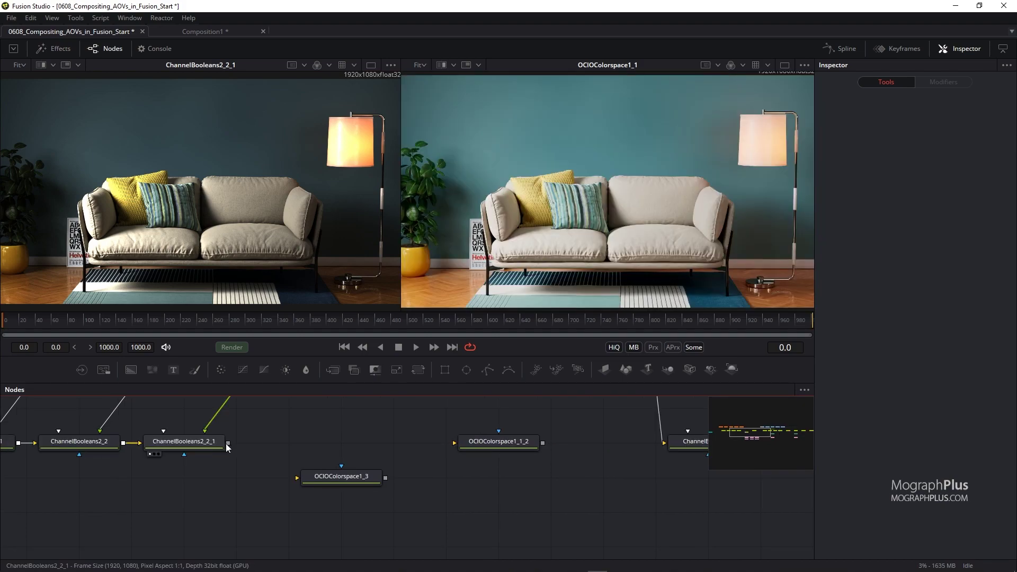
# Connect ChannelBooleans2_2_1 into the pasted OCIOColorspace1_3 and then into OCIOColorspace1_1_2.
pyautogui.moveTo(228, 443); pyautogui.dragTo(297, 478)
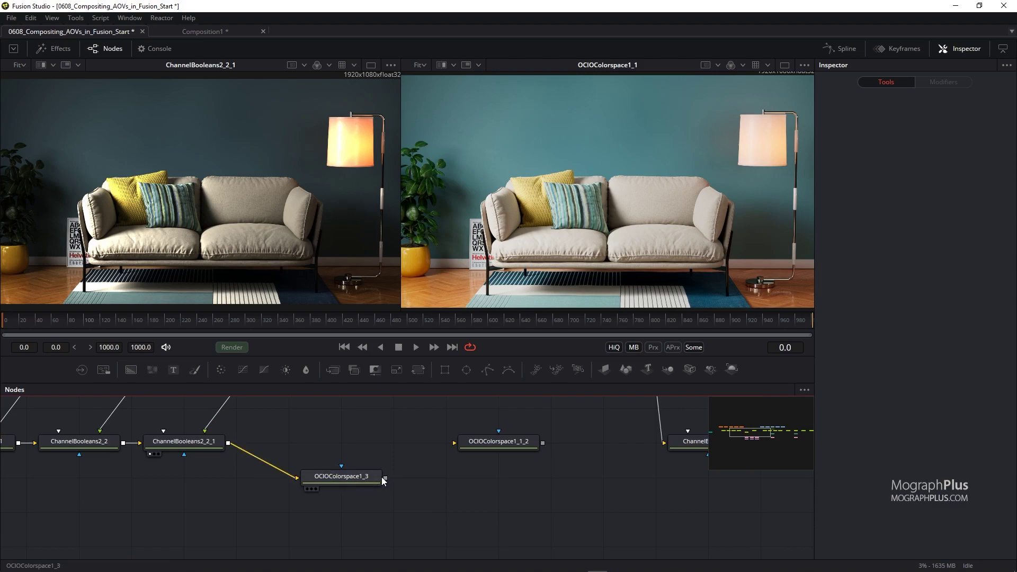
pyautogui.moveTo(386, 478); pyautogui.dragTo(455, 442)
pyautogui.click(318, 479)
pyautogui.moveTo(341, 476); pyautogui.dragTo(341, 442)
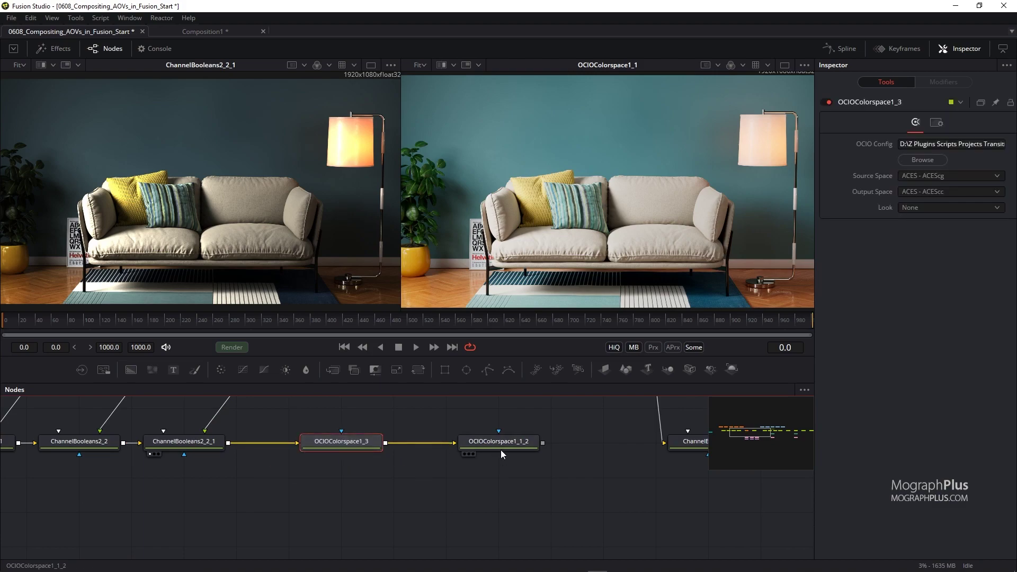
pyautogui.keyDown('ctrl'); pyautogui.click(499, 441); pyautogui.keyUp('ctrl')
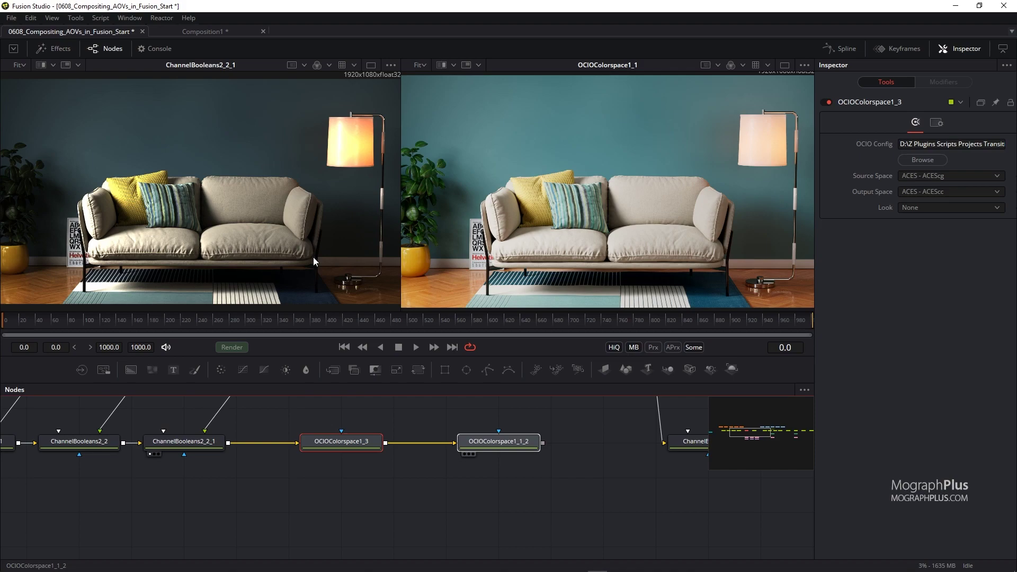
# Insert ColorCorrector4 between RGBA_Floor_Lamp and ChannelBooleans2_1.
pyautogui.press('1')
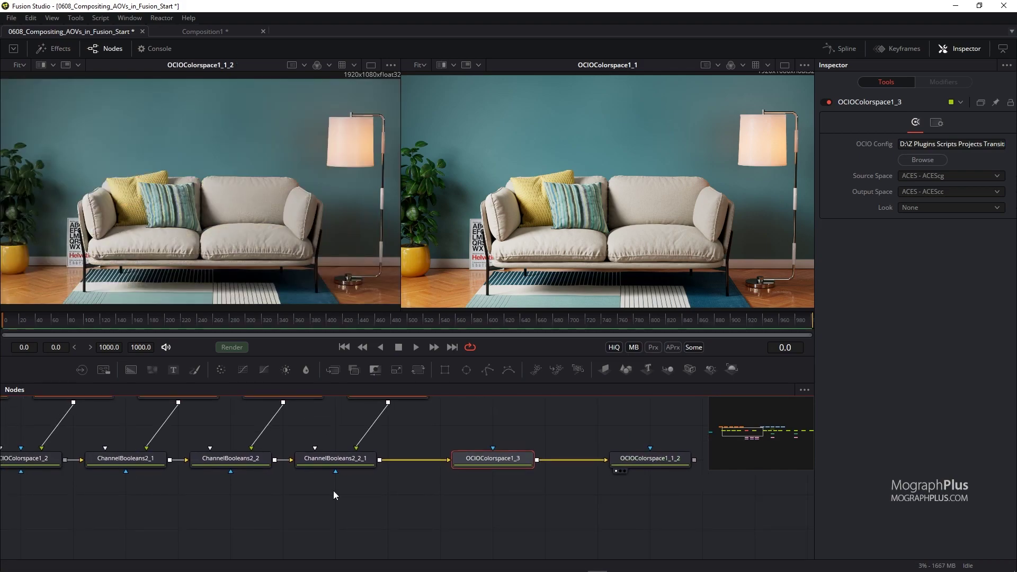
pyautogui.click(288, 520)
pyautogui.hotkey('shift', 'space')
pyautogui.write('cc')
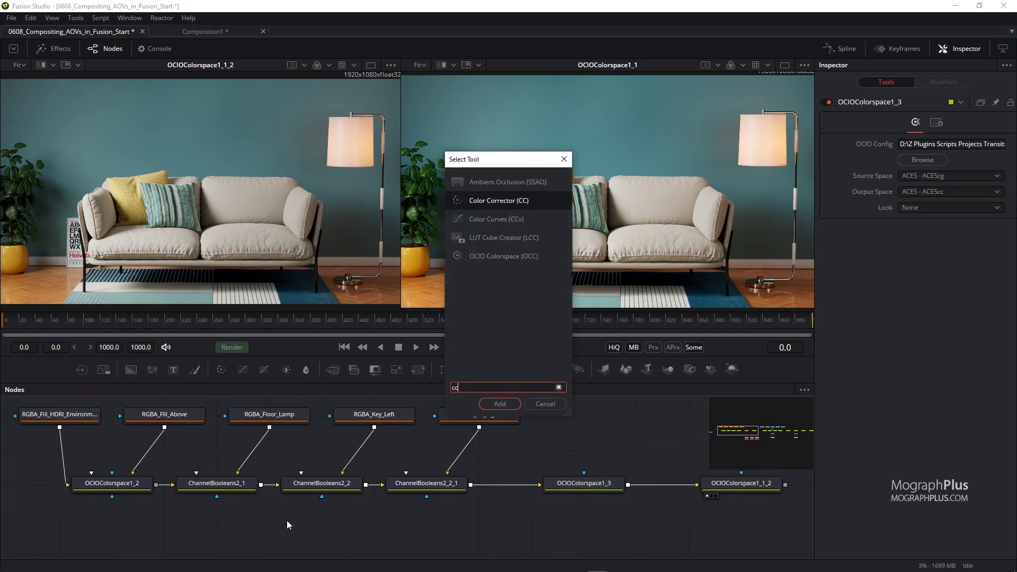
pyautogui.press('Return')
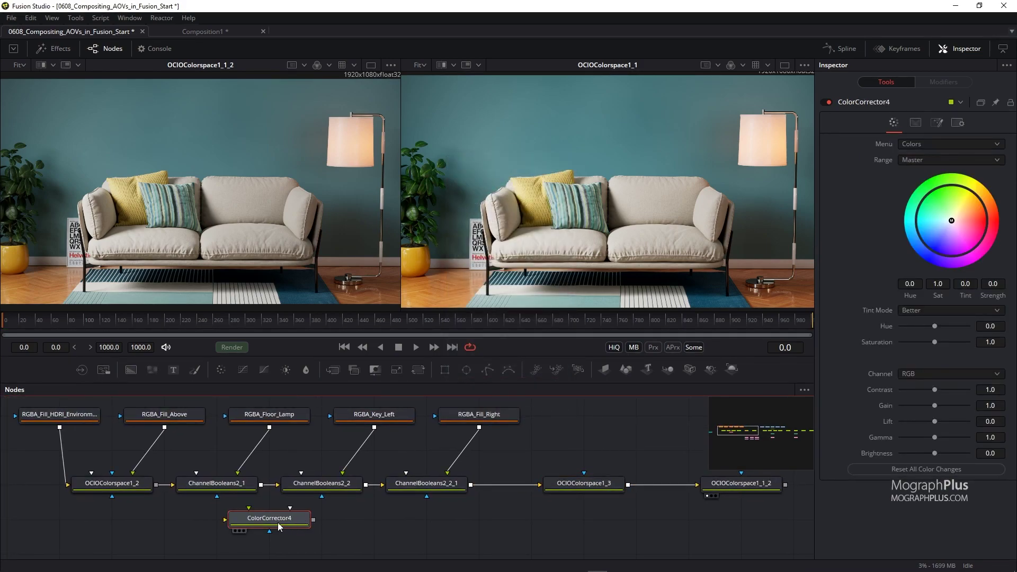
pyautogui.moveTo(265, 532); pyautogui.dragTo(263, 462)
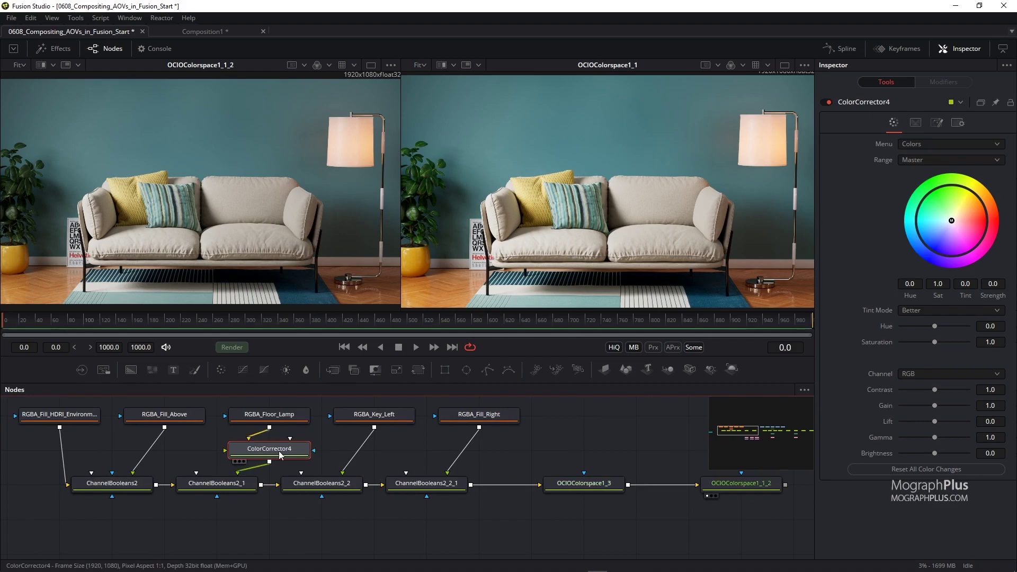
# Try several floor lamp gain values, settling on a boost of about 4.6.
pyautogui.moveTo(929, 404); pyautogui.dragTo(849, 404)
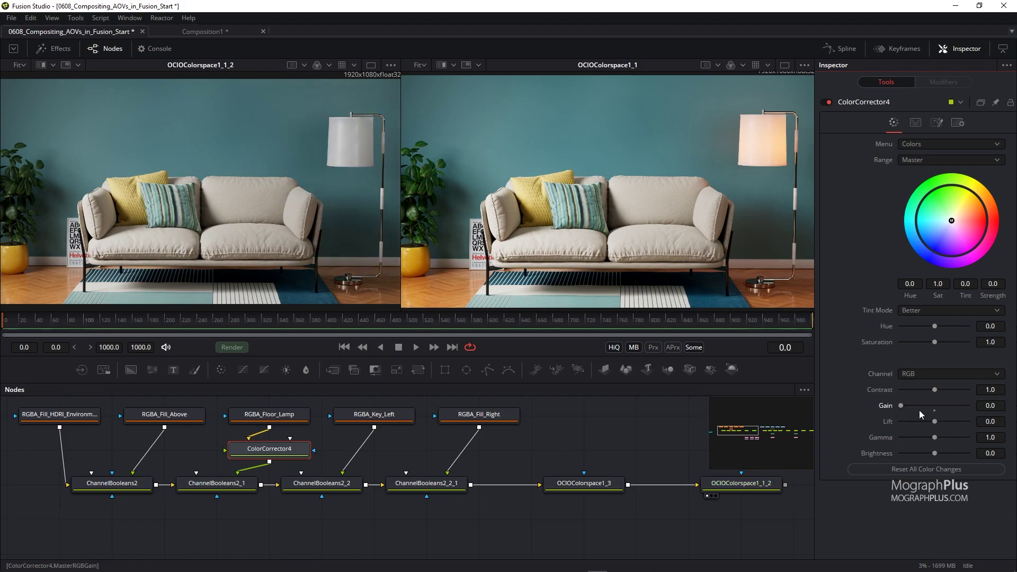
pyautogui.moveTo(899, 405); pyautogui.dragTo(972, 408)
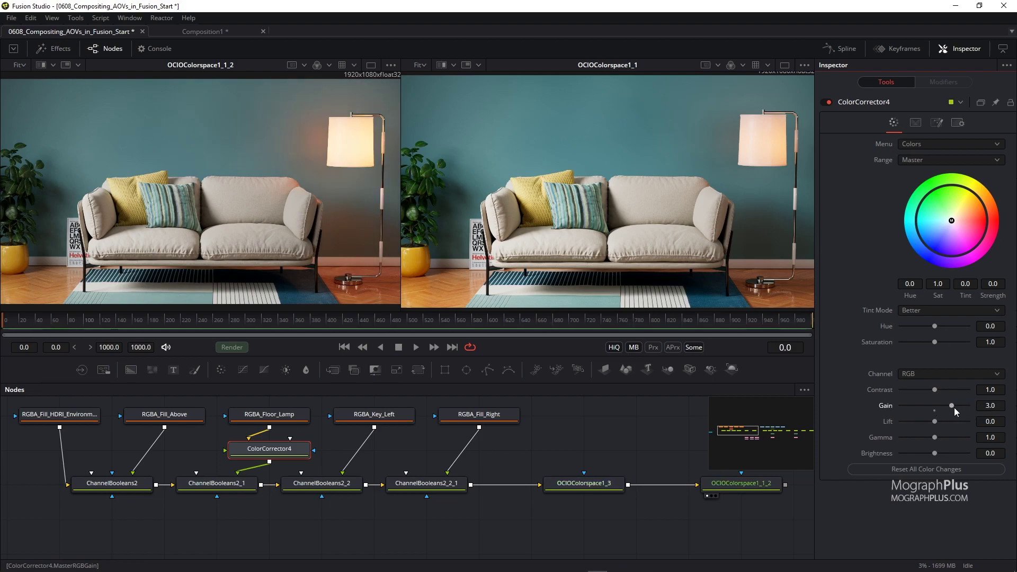
pyautogui.moveTo(968, 406); pyautogui.dragTo(879, 406)
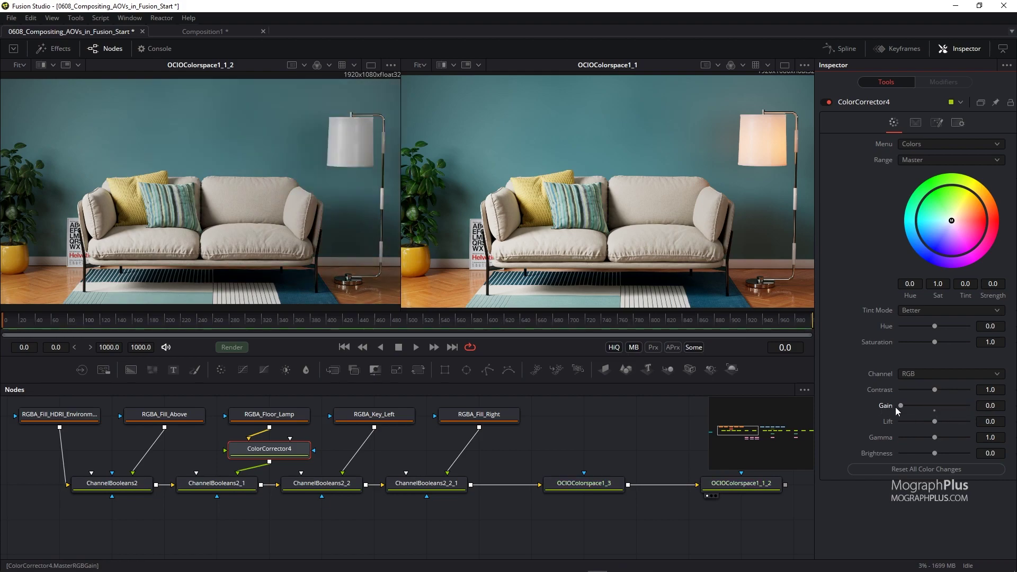
pyautogui.click(960, 406)
pyautogui.moveTo(915, 406); pyautogui.dragTo(968, 408)
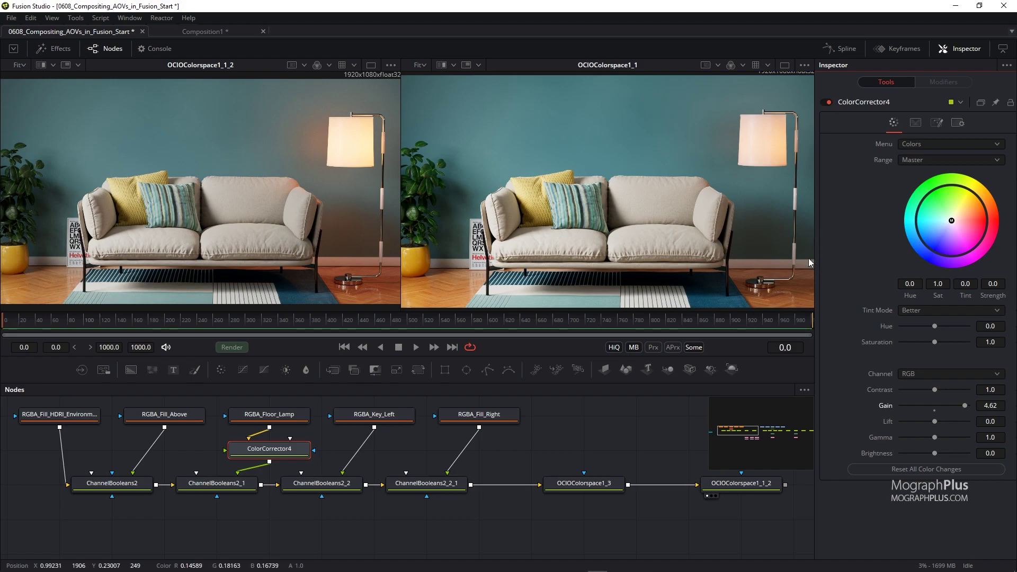
# Remove the lamp's pink tint by setting Tint to 1 and Strength to 0.
pyautogui.moveTo(951, 221); pyautogui.dragTo(974, 236)
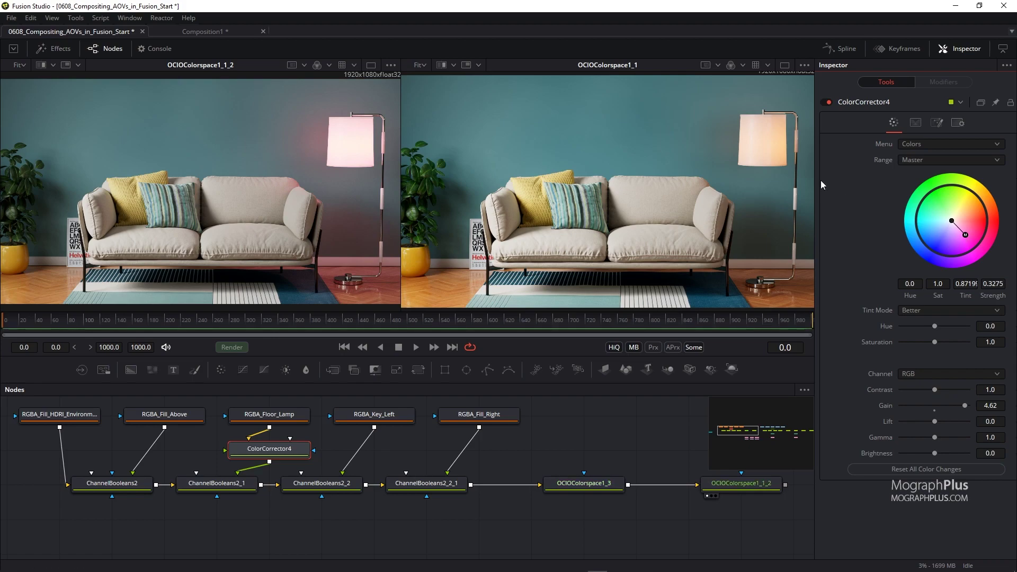
pyautogui.click(966, 284)
pyautogui.write('1')
pyautogui.press('Tab')
pyautogui.write('0')
pyautogui.press('Tab')
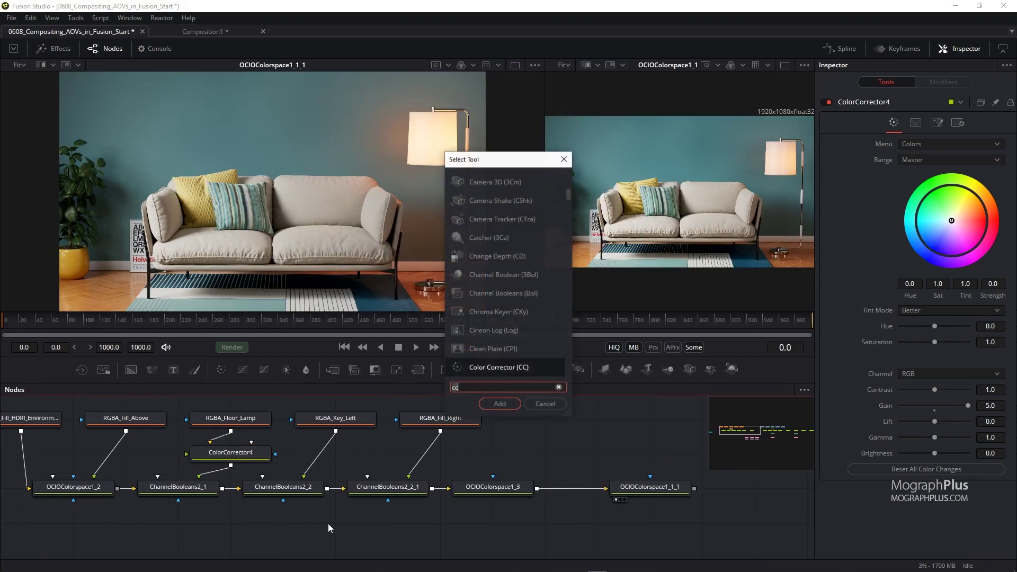
# Insert a Color Corrector into the RGBA_Key_Left branch and trial its gain, resetting it to 1.0.
pyautogui.write('cc')
pyautogui.press('Return')
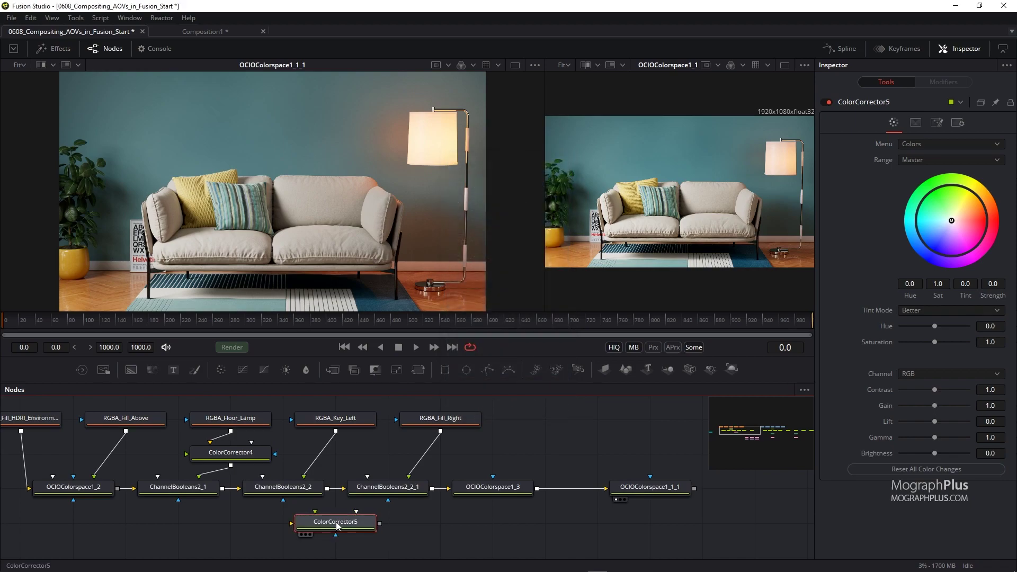
pyautogui.moveTo(336, 522); pyautogui.dragTo(340, 438)
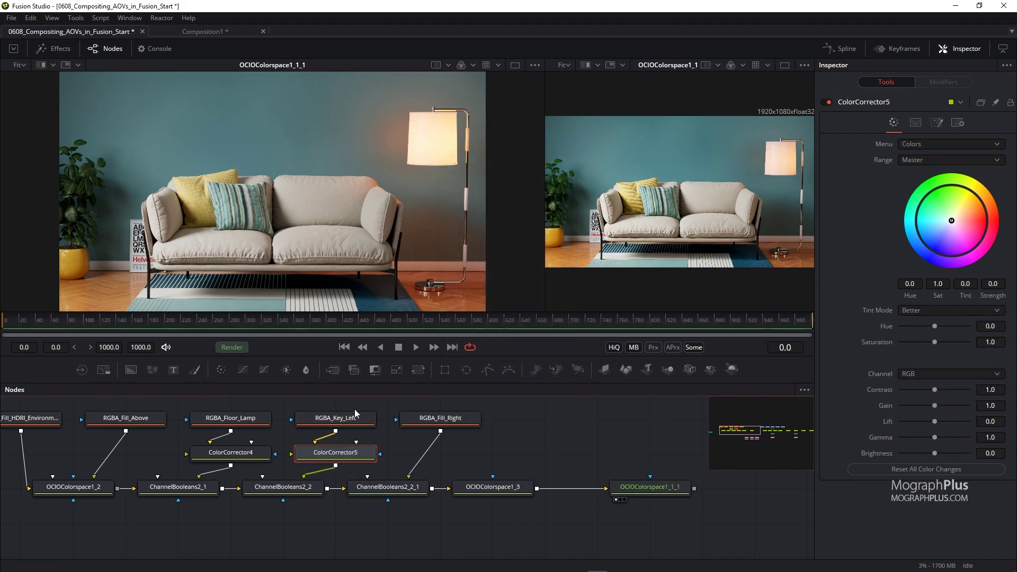
pyautogui.moveTo(936, 406); pyautogui.dragTo(820, 407)
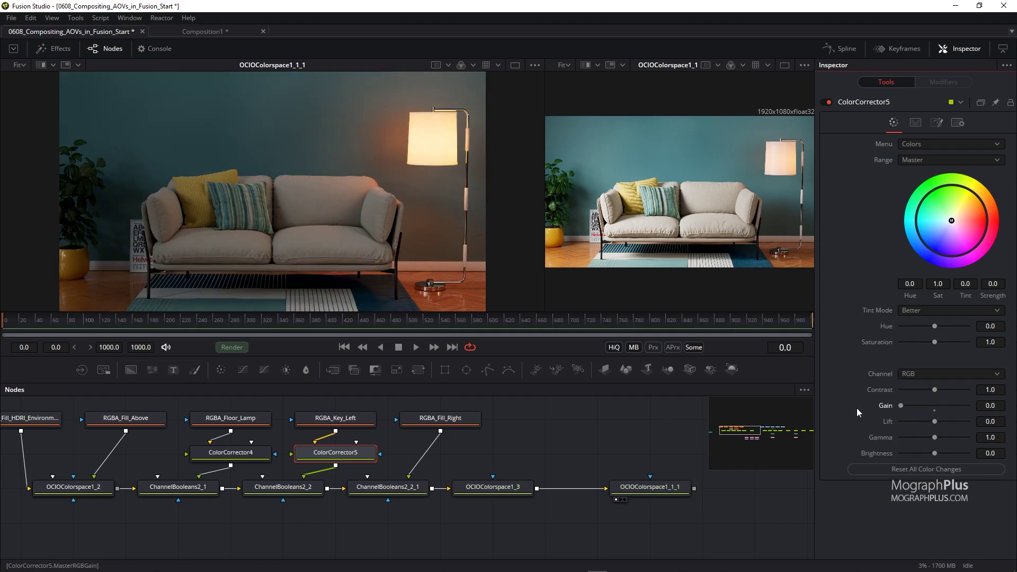
pyautogui.moveTo(882, 408); pyautogui.dragTo(933, 409)
pyautogui.doubleClick(936, 410)
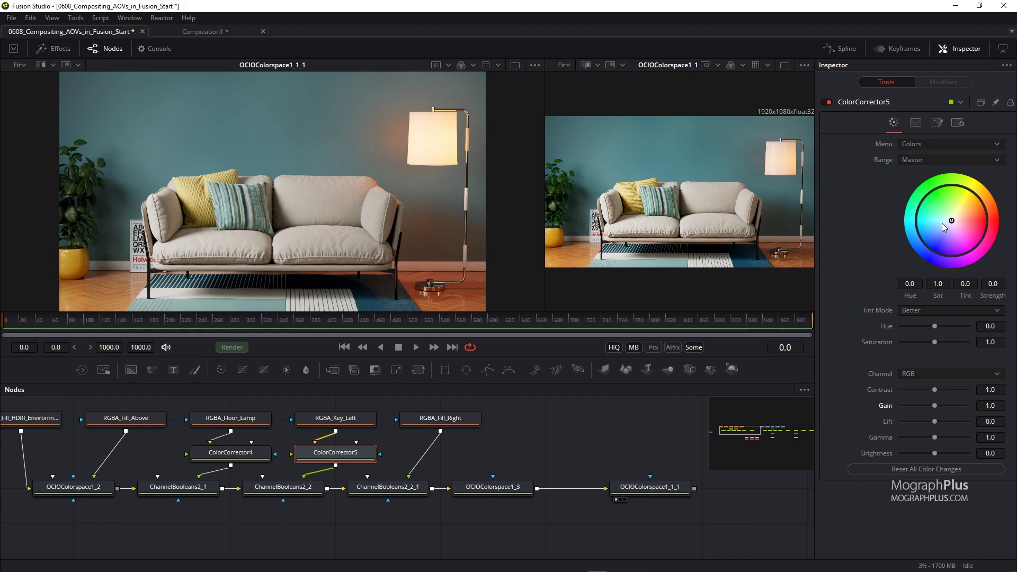
# Try a cyan tint on the key light, then clear it with a tint strength of 0.
pyautogui.click(937, 223)
pyautogui.click(961, 211)
pyautogui.moveTo(963, 216); pyautogui.dragTo(975, 211)
pyautogui.click(966, 284)
pyautogui.write('1')
pyautogui.press('Return')
pyautogui.click(992, 283)
pyautogui.write('0')
pyautogui.press('Return')
# Set the key light gain to 0 and bring the final OCIOColorspace1_1 node into view.
pyautogui.moveTo(934, 405); pyautogui.dragTo(904, 407)
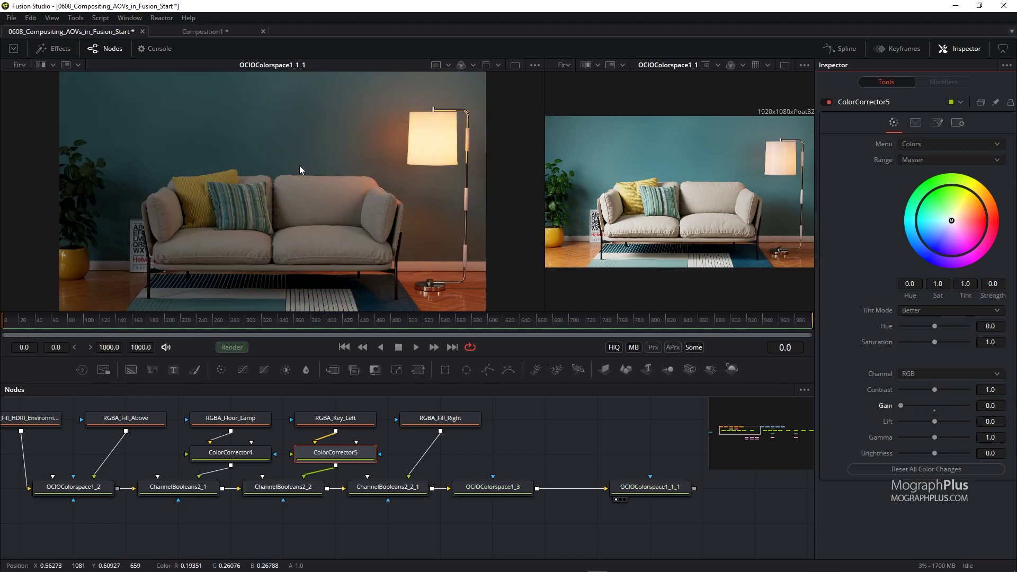
pyautogui.moveTo(548, 231); pyautogui.dragTo(405, 241)
pyautogui.moveTo(339, 498); pyautogui.dragTo(208, 500)
pyautogui.moveTo(654, 504); pyautogui.dragTo(361, 497)
# Add a Saver node after the final OCIOColorspace1_1 node.
pyautogui.click(453, 457)
pyautogui.click(569, 460)
pyautogui.moveTo(569, 460); pyautogui.dragTo(519, 479)
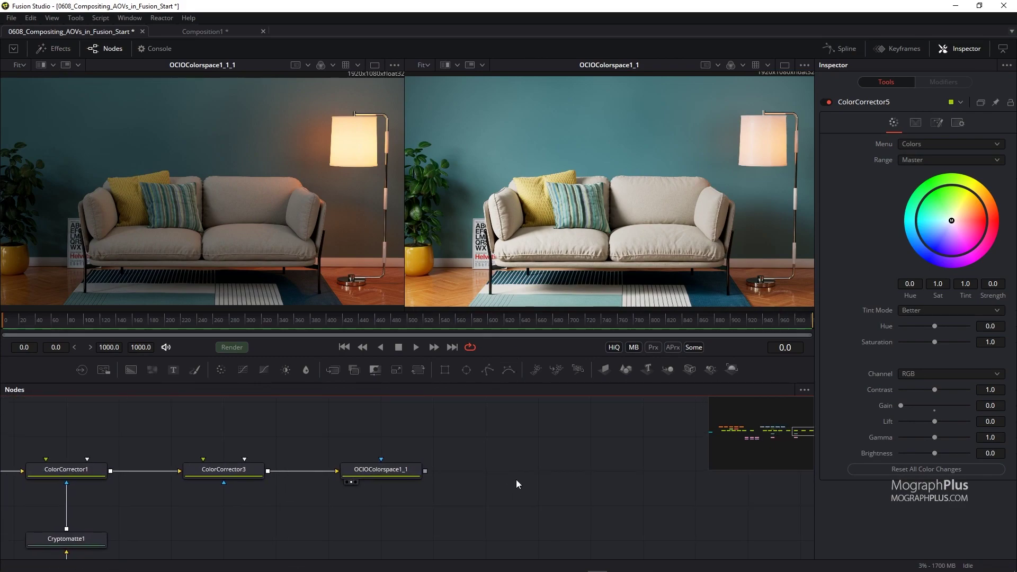
pyautogui.hotkey('shift', 'space')
pyautogui.write('saver')
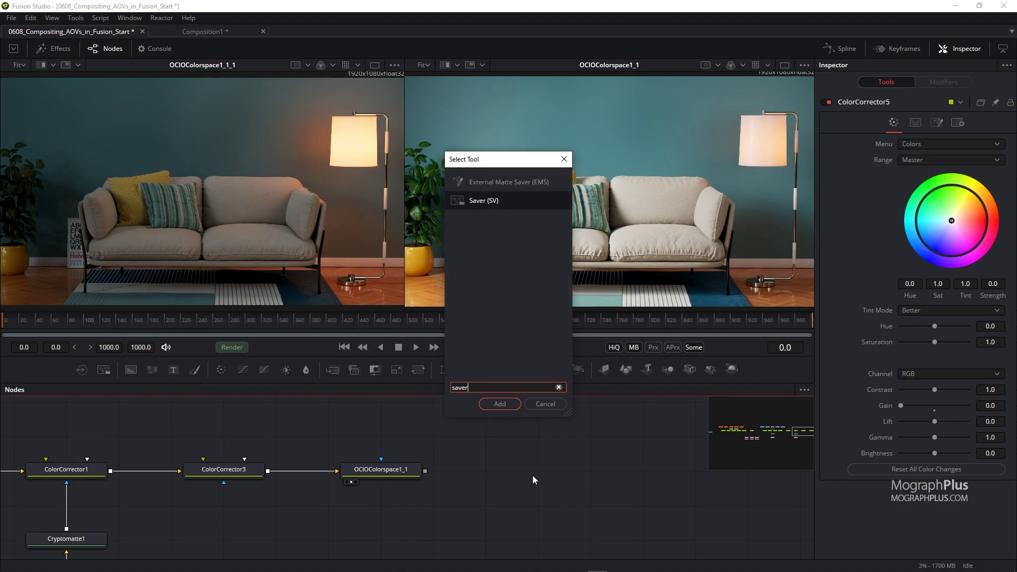
pyautogui.press('Return')
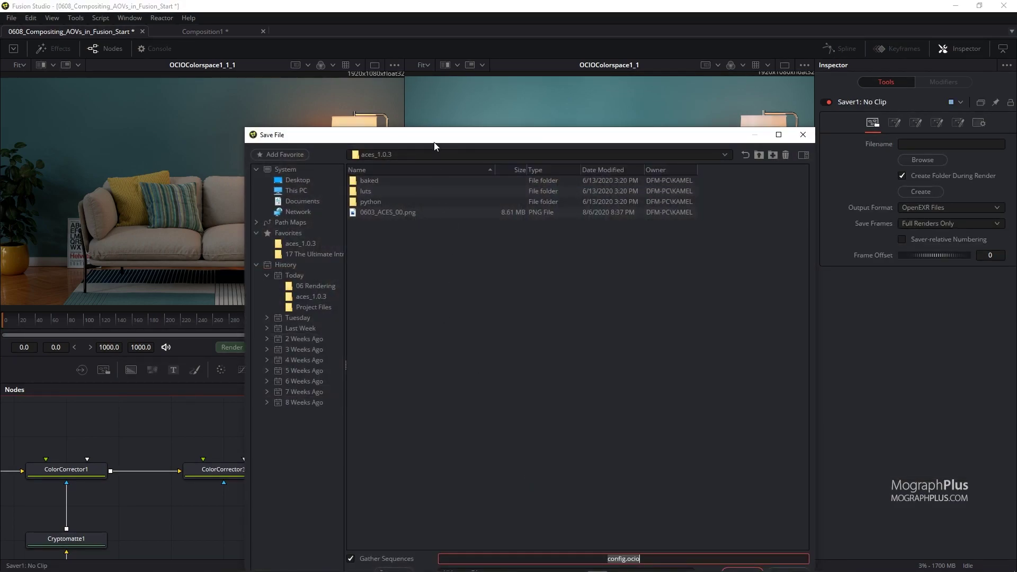
# Browse to Renders > 06 Rendering and name the output 0608_Compositing_AOVs_in_Fusion.png.
pyautogui.moveTo(435, 142); pyautogui.dragTo(343, 125)
pyautogui.click(221, 236)
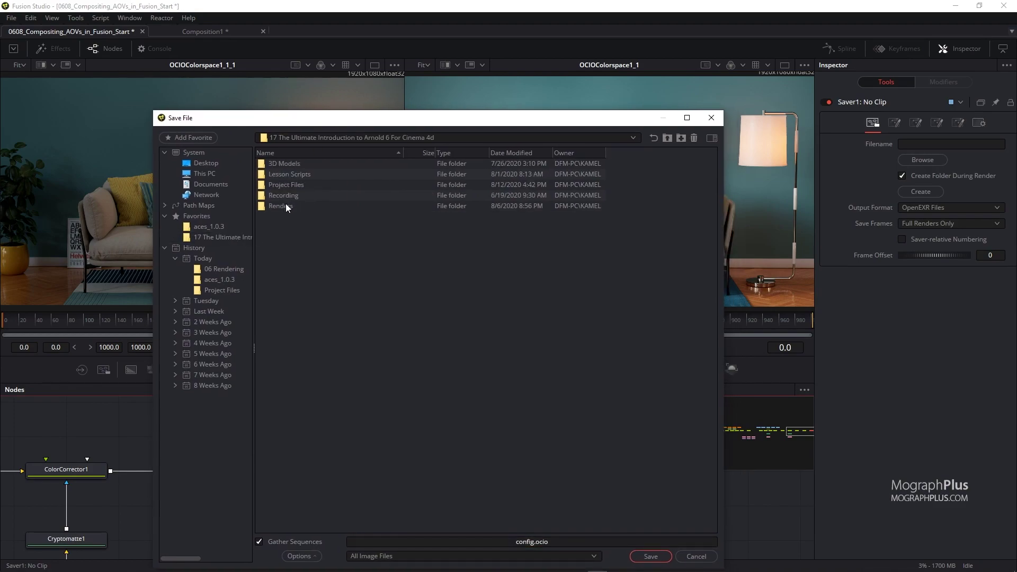
pyautogui.doubleClick(284, 205)
pyautogui.doubleClick(303, 217)
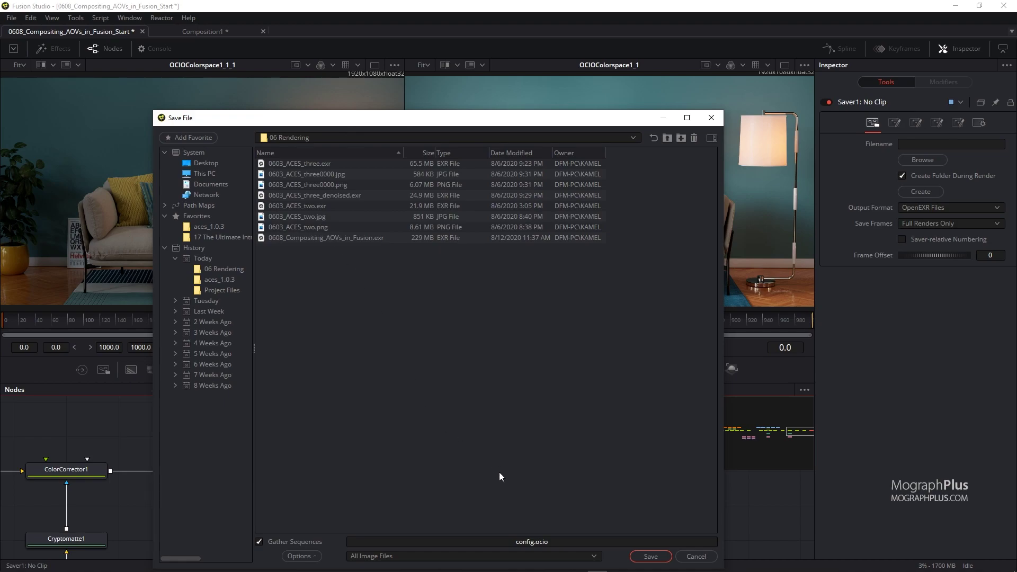
pyautogui.click(431, 542)
pyautogui.hotkey('ctrl', 'a')
pyautogui.write('0608_')
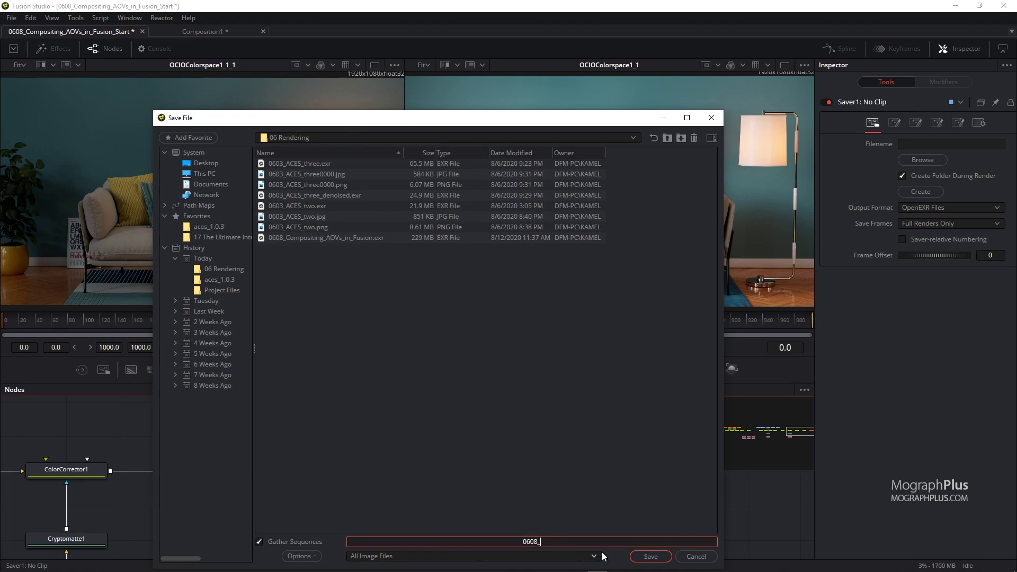
pyautogui.write('Compositing_AOVs_in_Fusion.png')
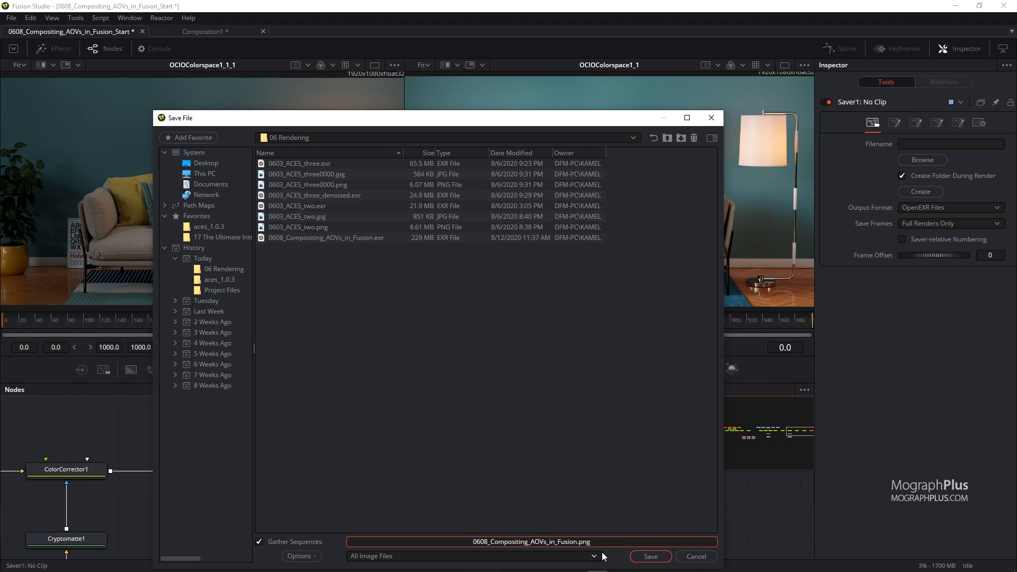
# Confirm the PNG path, wire OCIOColorspace1_1 into the Saver, and render only frame 0.
pyautogui.click(656, 555)
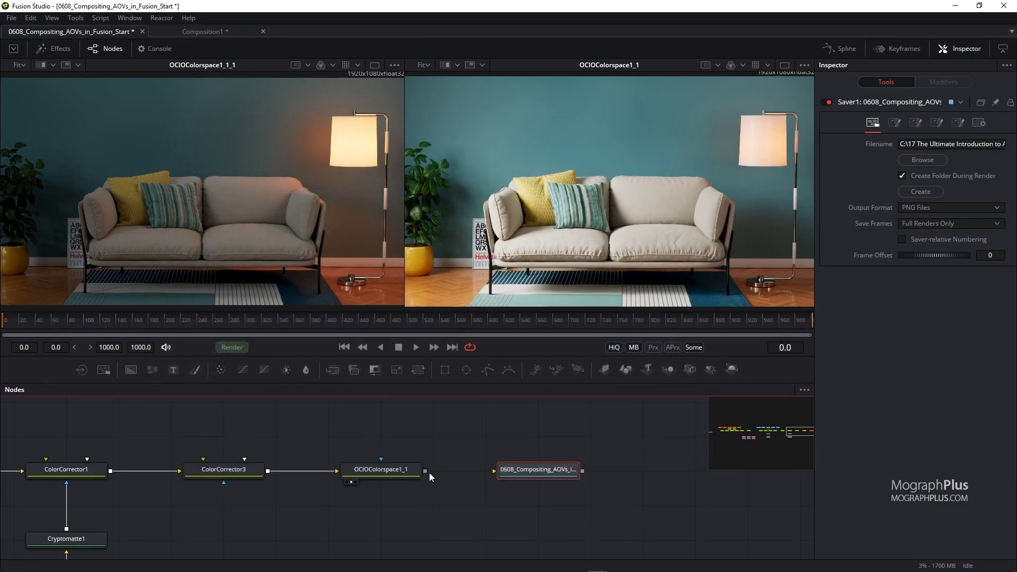
pyautogui.moveTo(425, 471); pyautogui.dragTo(536, 471)
pyautogui.click(109, 347)
pyautogui.write('0')
pyautogui.press('Tab')
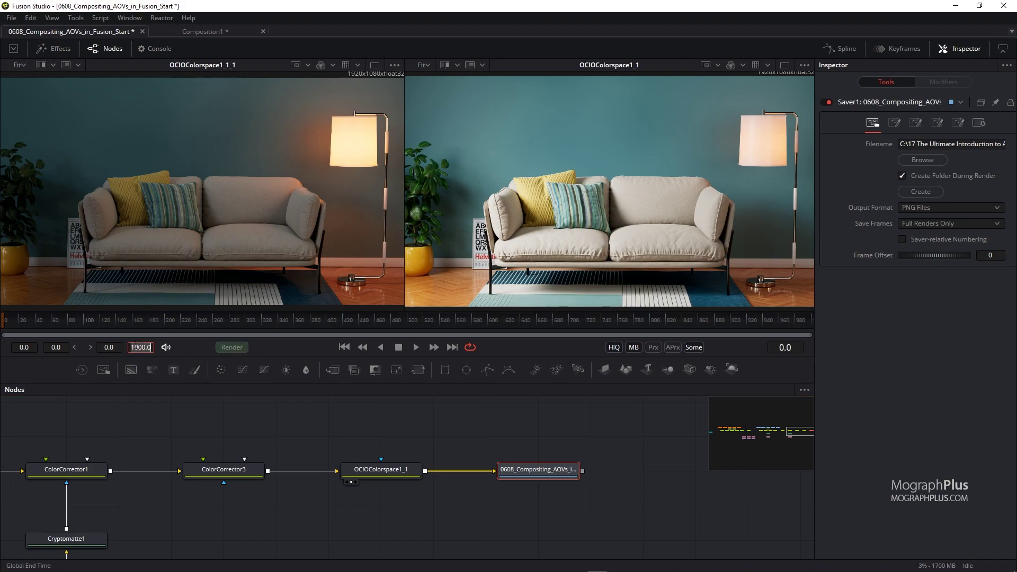
pyautogui.write('0')
pyautogui.press('Return')
pyautogui.click(236, 349)
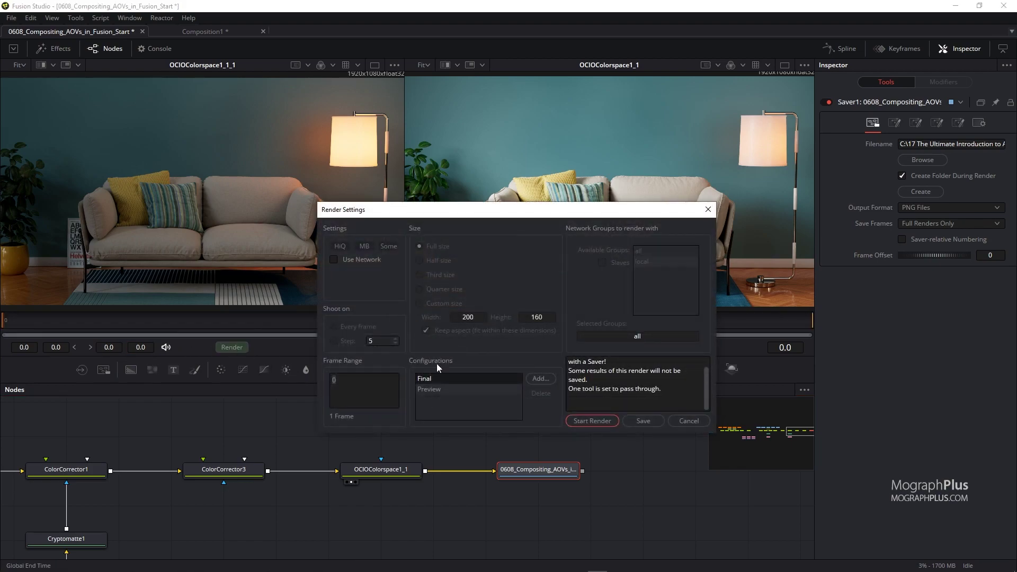
pyautogui.click(592, 421)
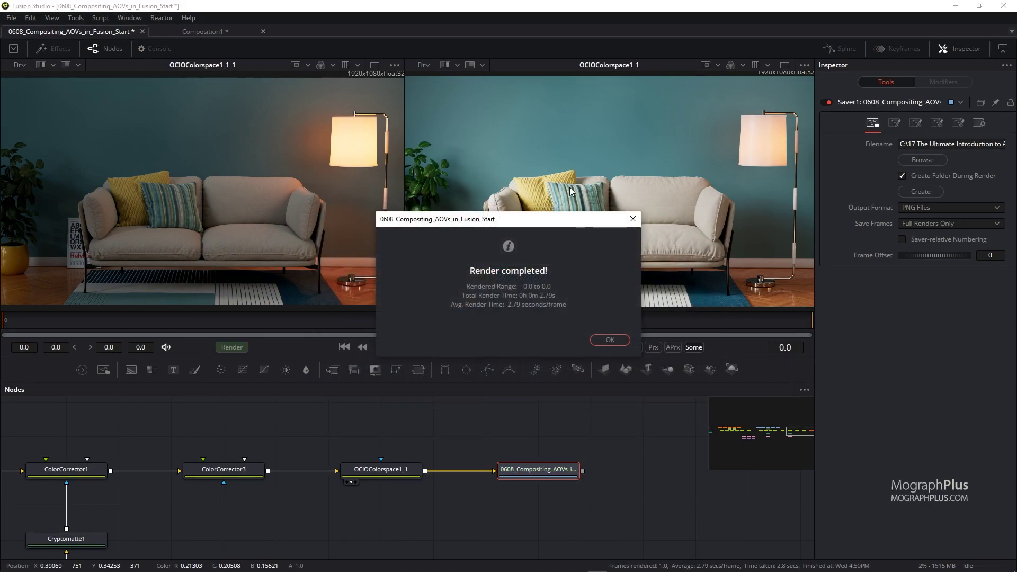
# Dismiss the render message, switch 06 Rendering to extra-large icons, and select the 0608 PNG.
pyautogui.click(613, 340)
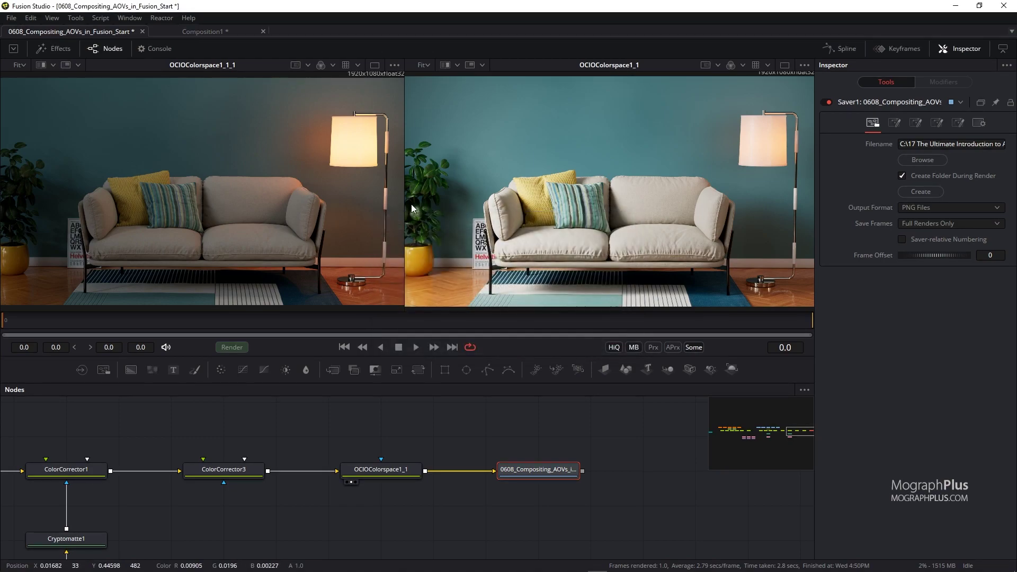
pyautogui.moveTo(404, 204); pyautogui.dragTo(406, 204)
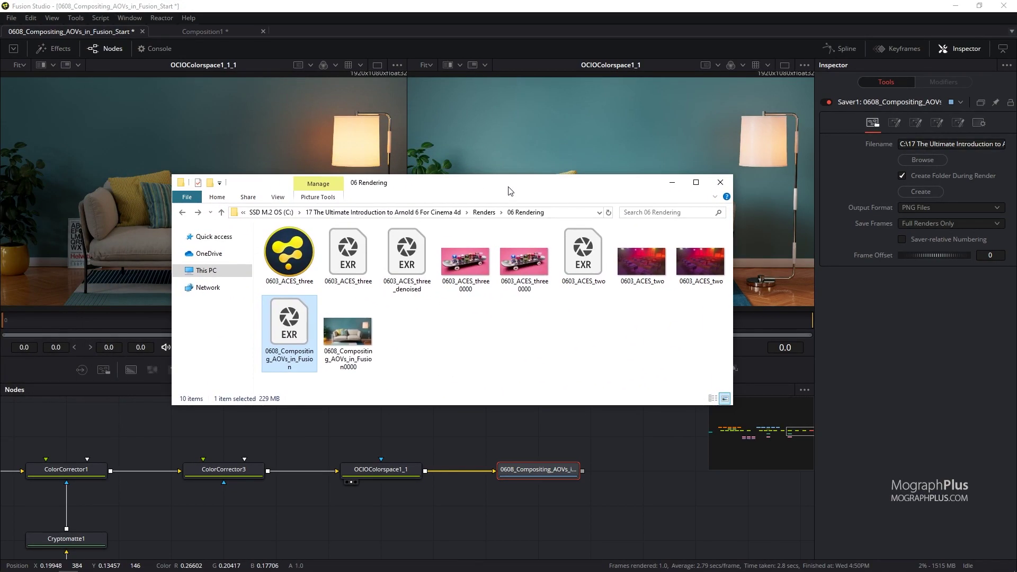
pyautogui.click(347, 333)
pyautogui.rightClick(438, 319)
pyautogui.moveTo(509, 324)
pyautogui.click(582, 328)
pyautogui.scroll(-5, 517, 256)
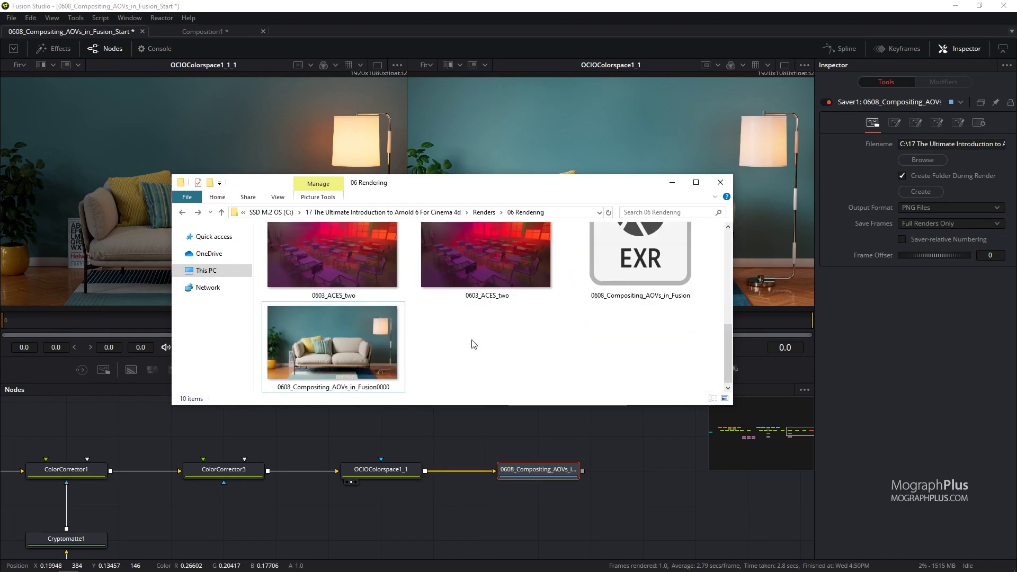
pyautogui.click(335, 338)
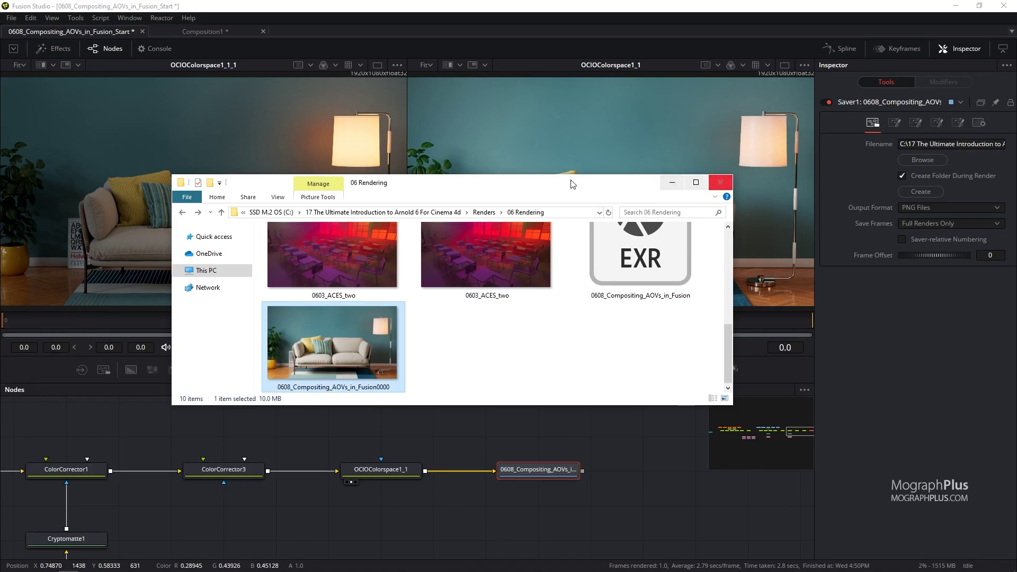
pyautogui.moveTo(544, 188); pyautogui.dragTo(460, 205)
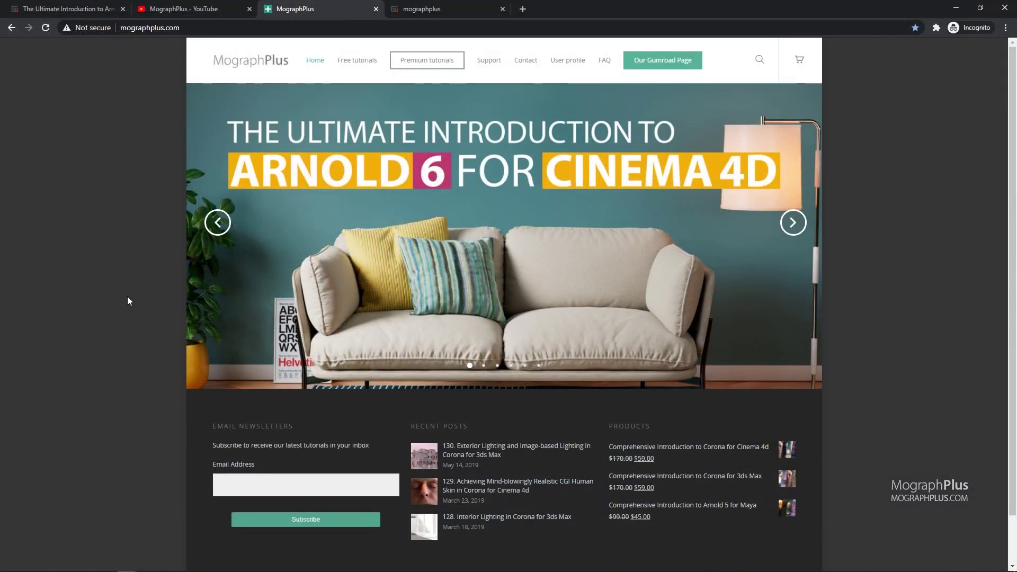
# Advance the mographplus.com slideshow twice, then browse the mographplus Gumroad course listing.
pyautogui.click(787, 226)
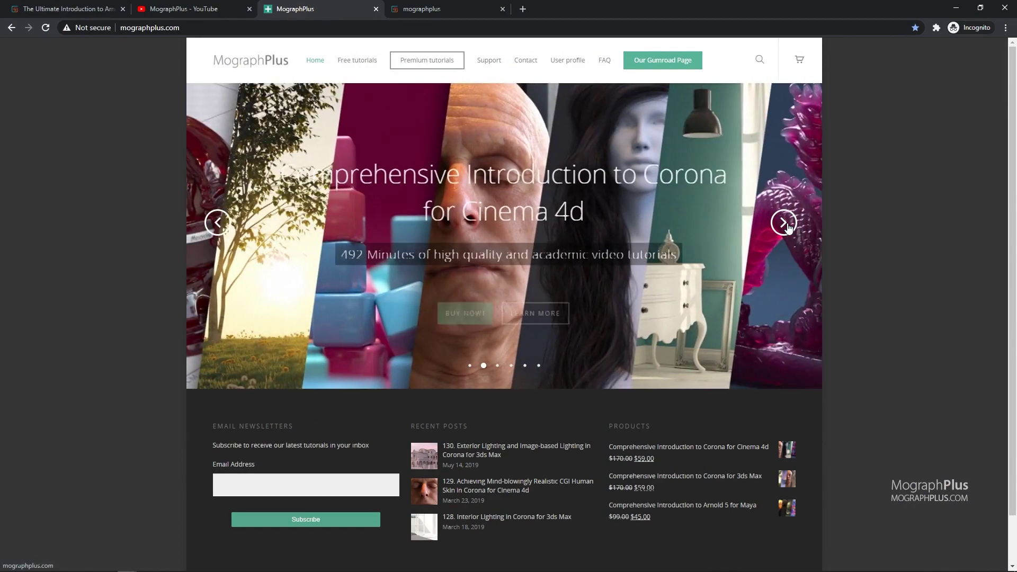
pyautogui.click(784, 223)
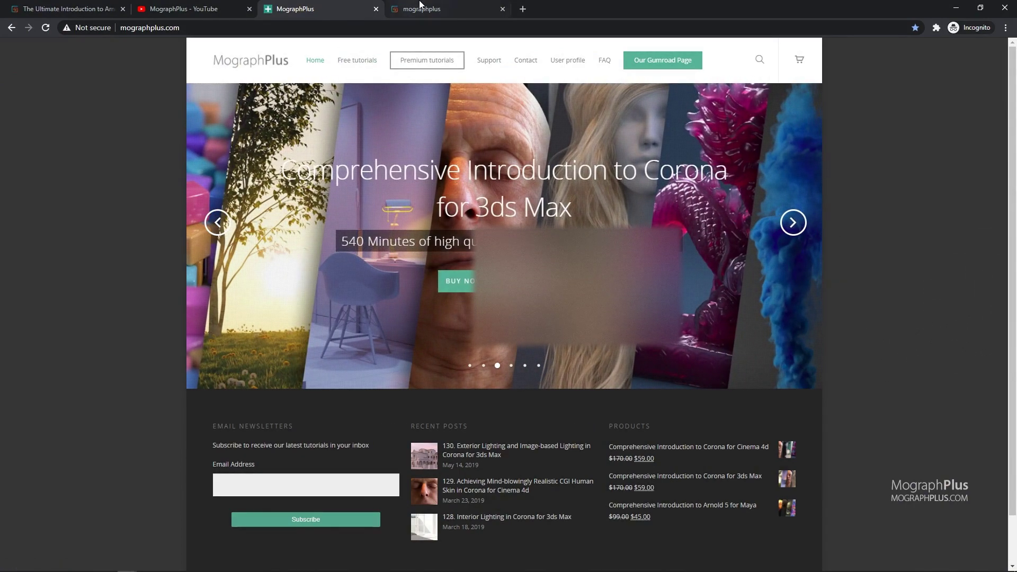
pyautogui.click(421, 4)
pyautogui.scroll(-2, 90, 276)
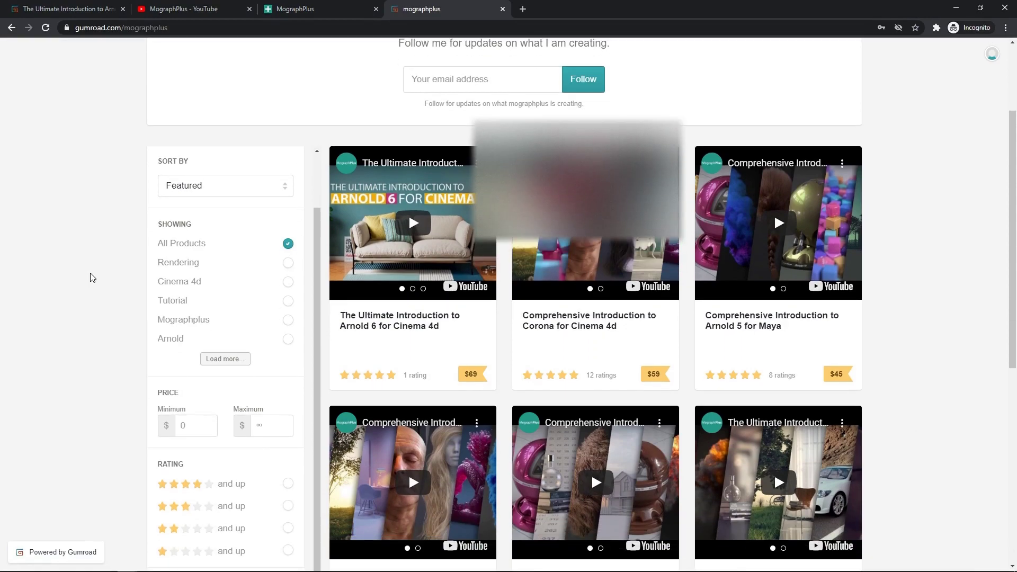
pyautogui.scroll(-2, 92, 278)
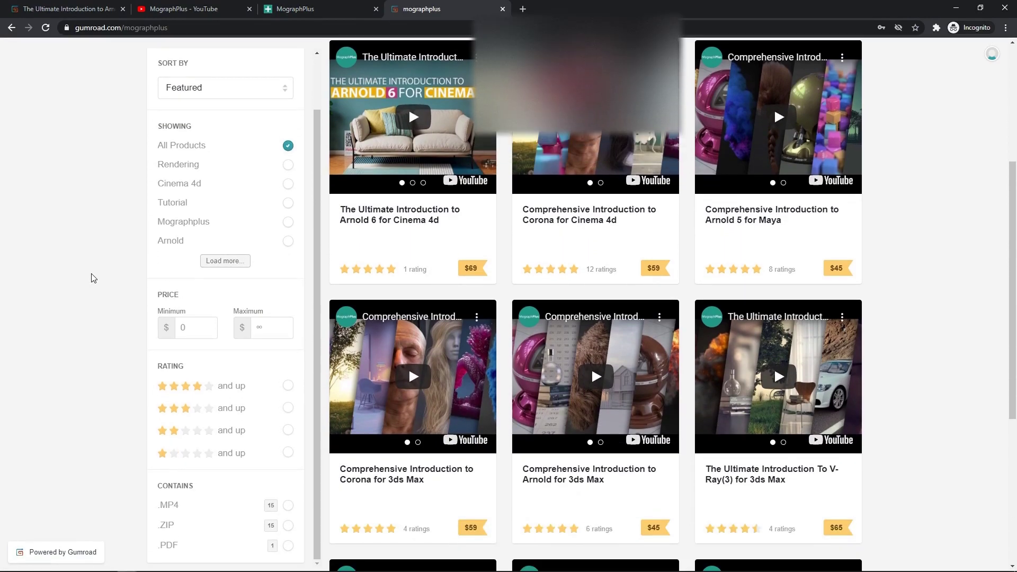
pyautogui.scroll(4, 91, 276)
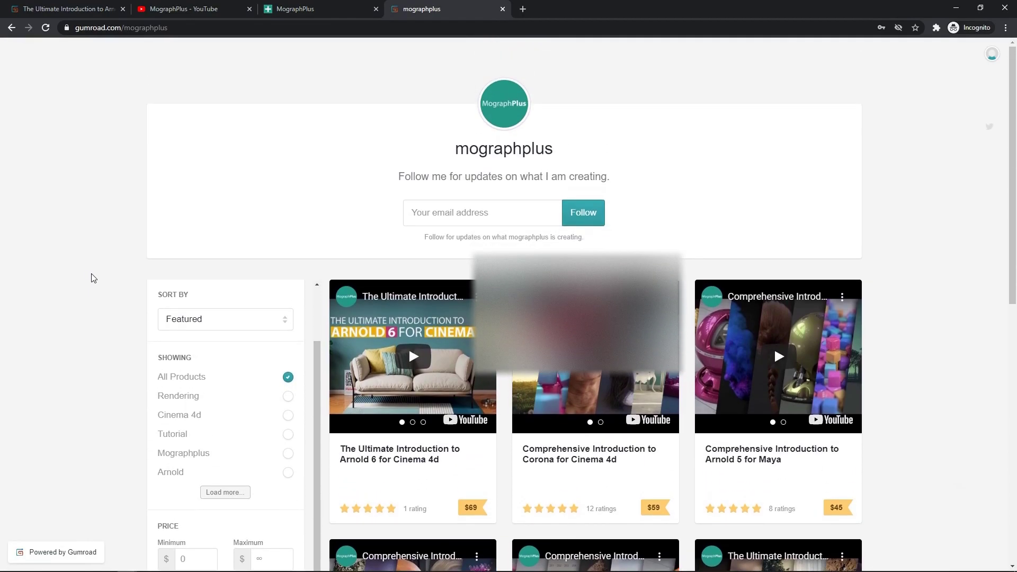